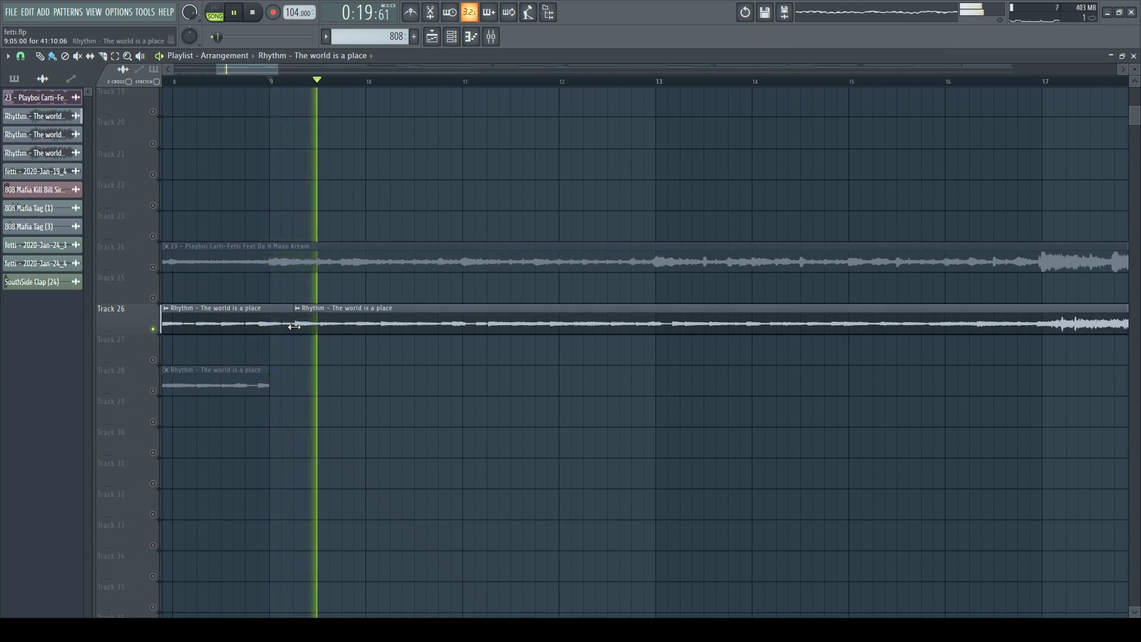
Delete the part of the sample before the cut on Track 26 and move the remaining clip to start at bar 9
key(space)
right_click(285, 331)
key(space)
drag(316, 323, 293, 321)
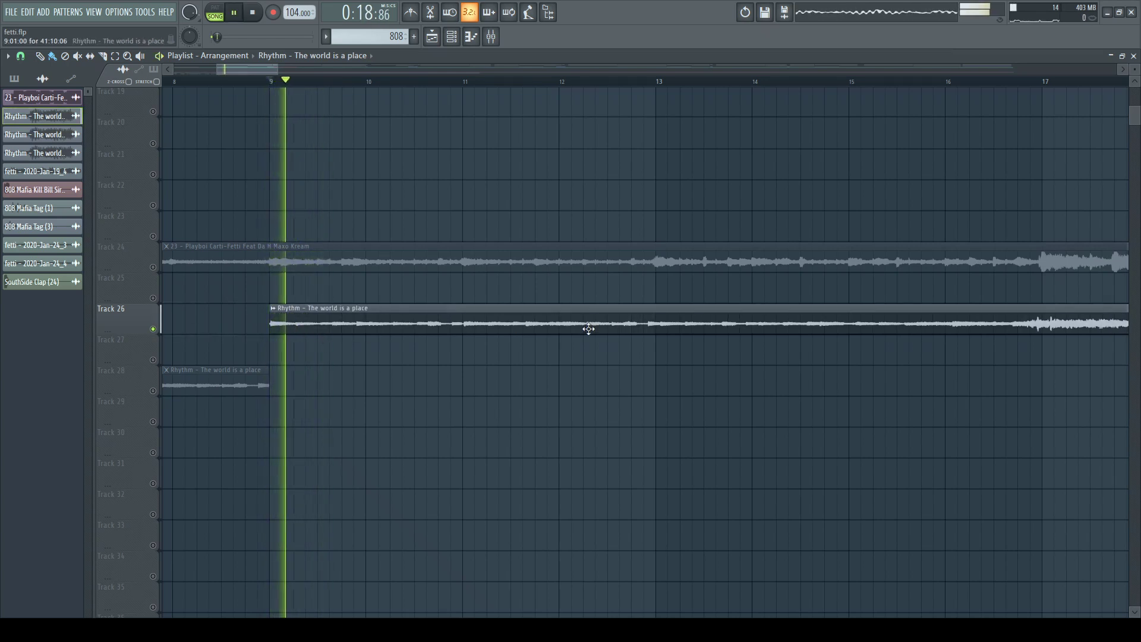
Cut the Track 26 sample at bar 13, keep only the four bars before it, and move that loop to bar 1
drag(657, 338, 653, 286)
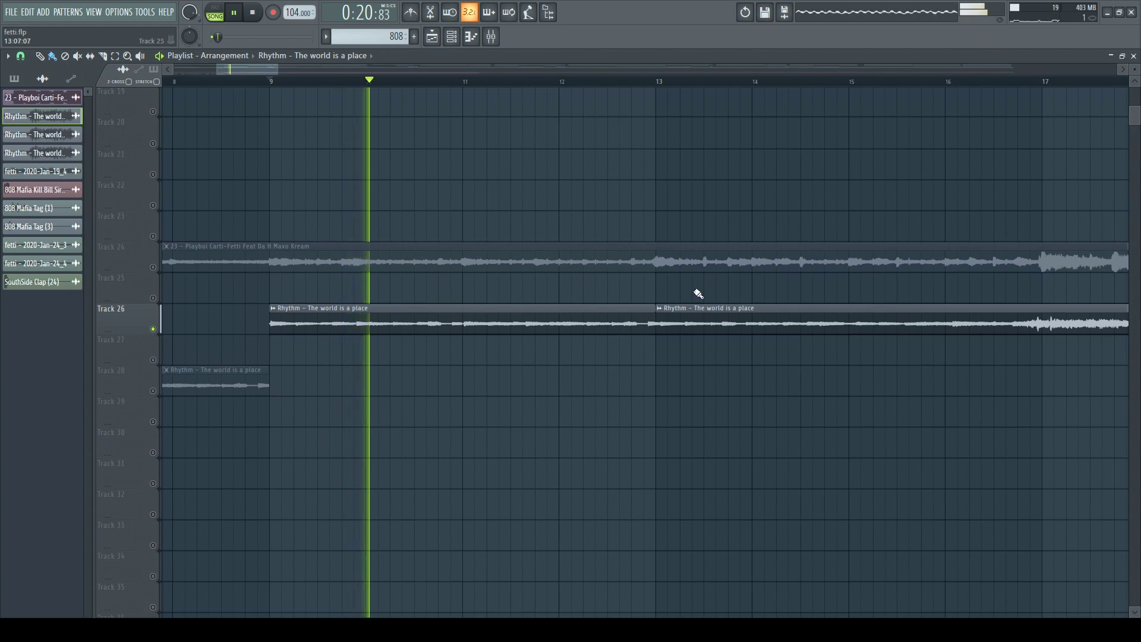
right_click(681, 323)
scroll(455, 342, down, 3)
scroll(369, 331, down, 4)
key(space)
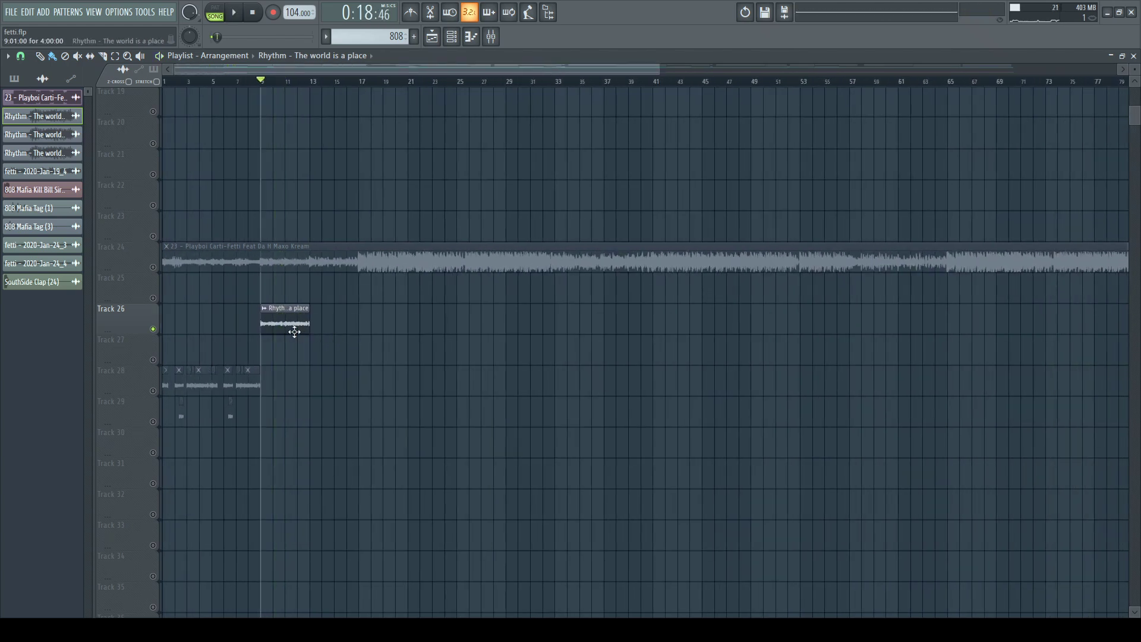
scroll(168, 183, up, 5)
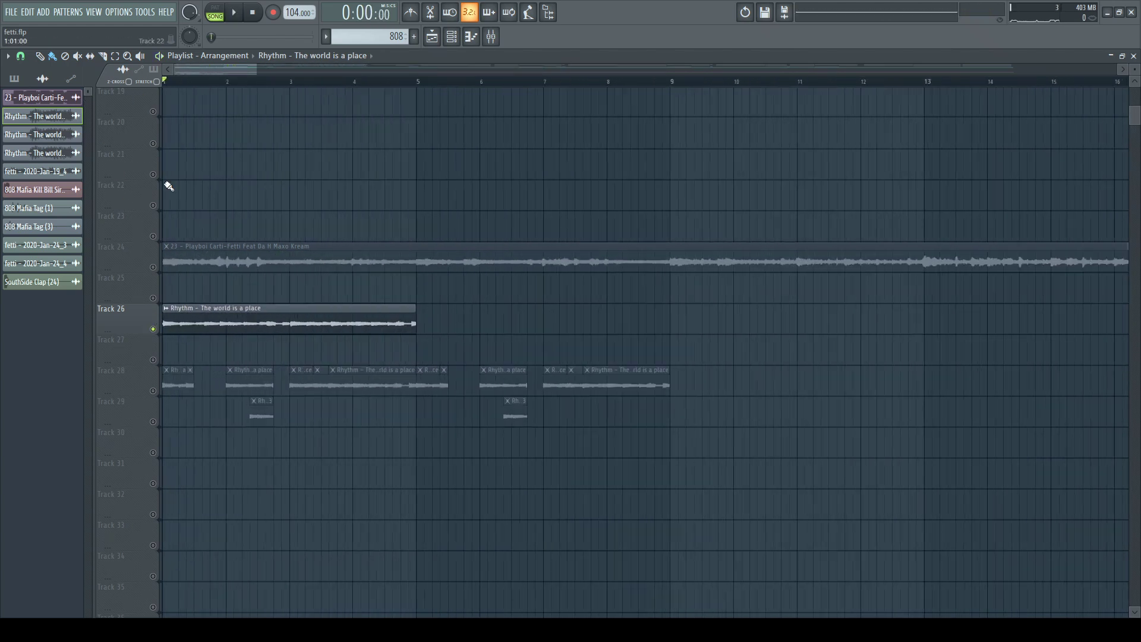
Load Gross Beat on the og sample mixer track and set its time effect to 1/2 Speed
scroll(449, 162, down, 1)
double_click(398, 298)
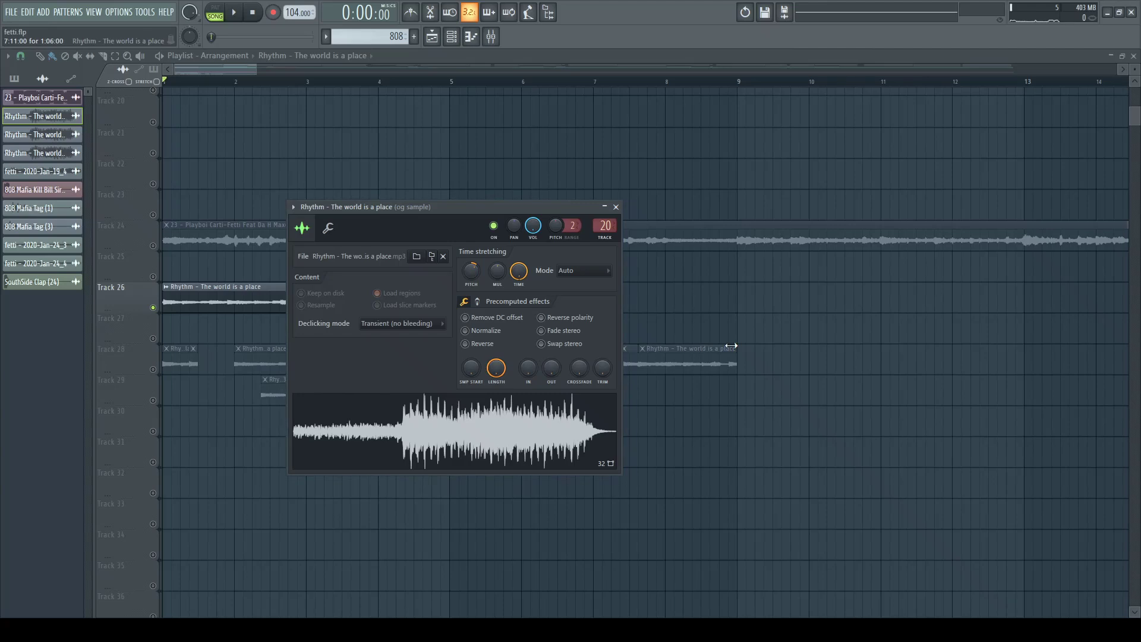
click(616, 207)
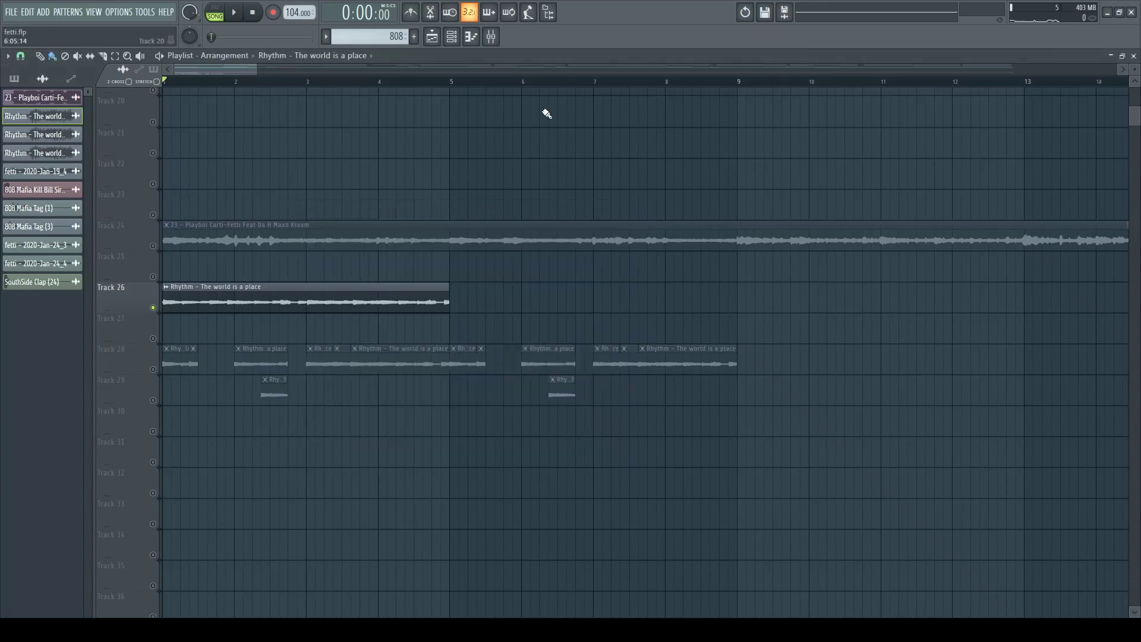
click(491, 38)
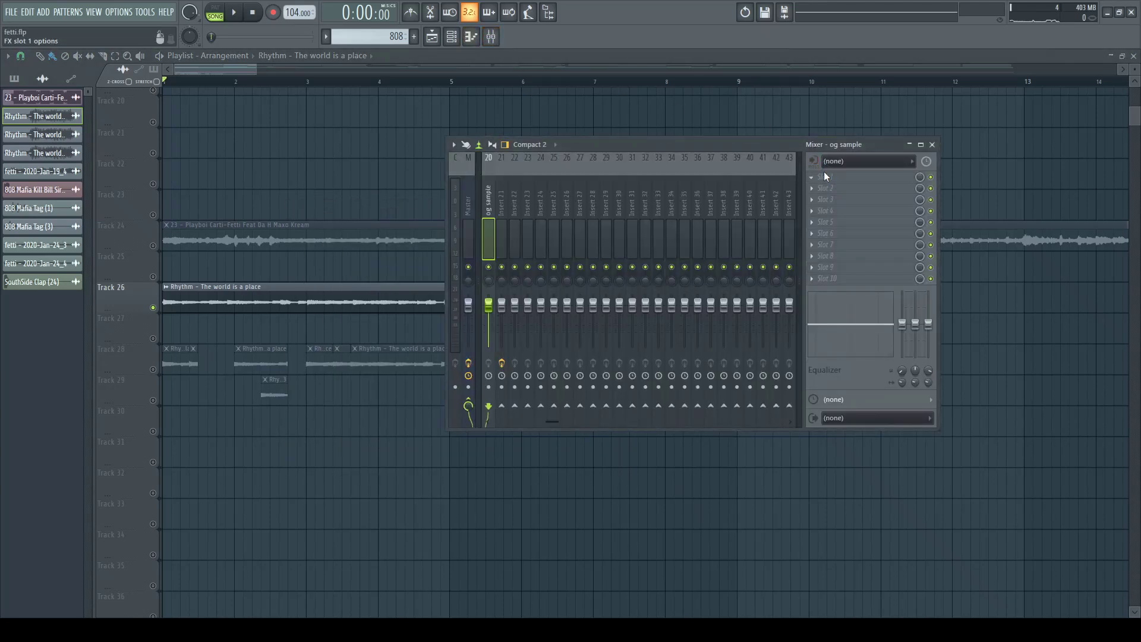
click(780, 203)
right_click(925, 180)
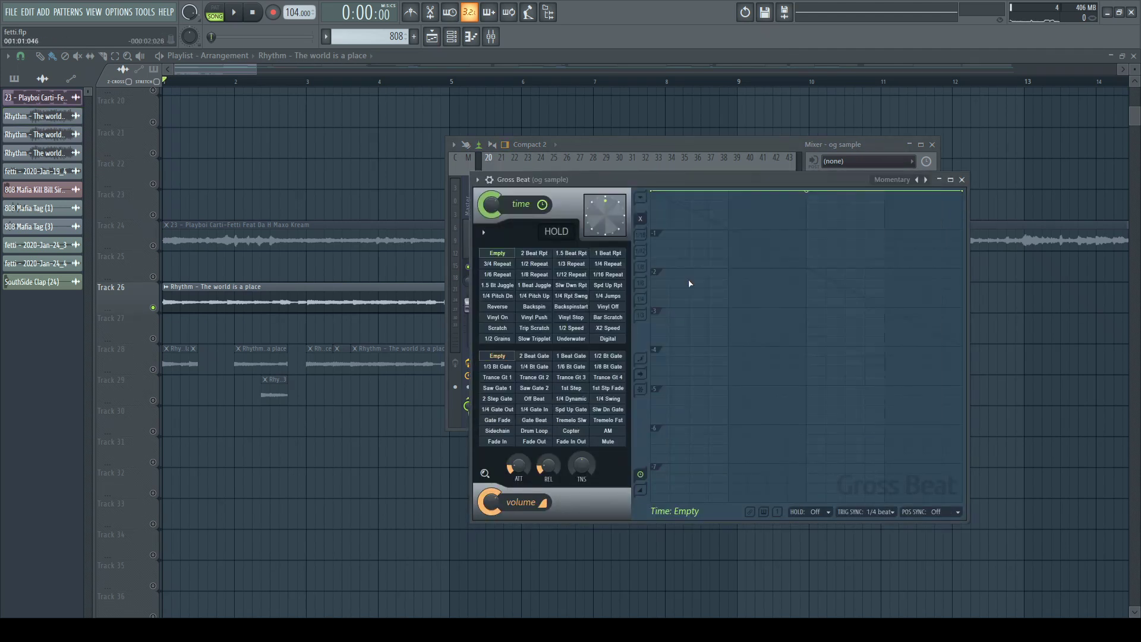
click(571, 328)
click(962, 180)
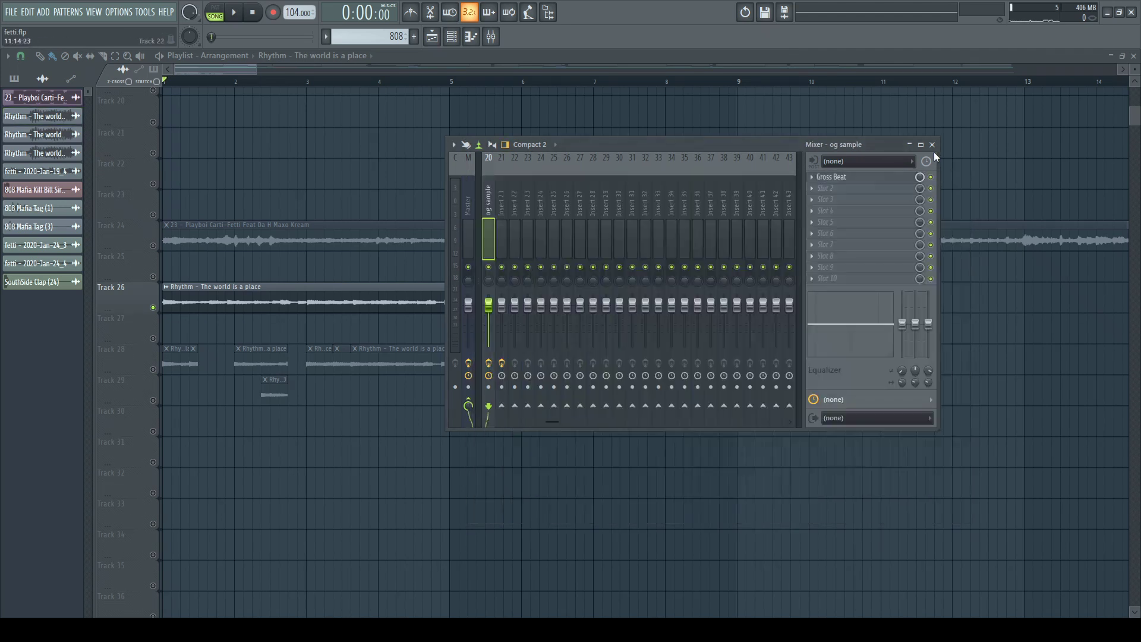
click(932, 144)
Play the half-speed sample on Track 26, and solo Track 24 to compare it with the reference song
ctrl+scroll(185, 261, up, 6)
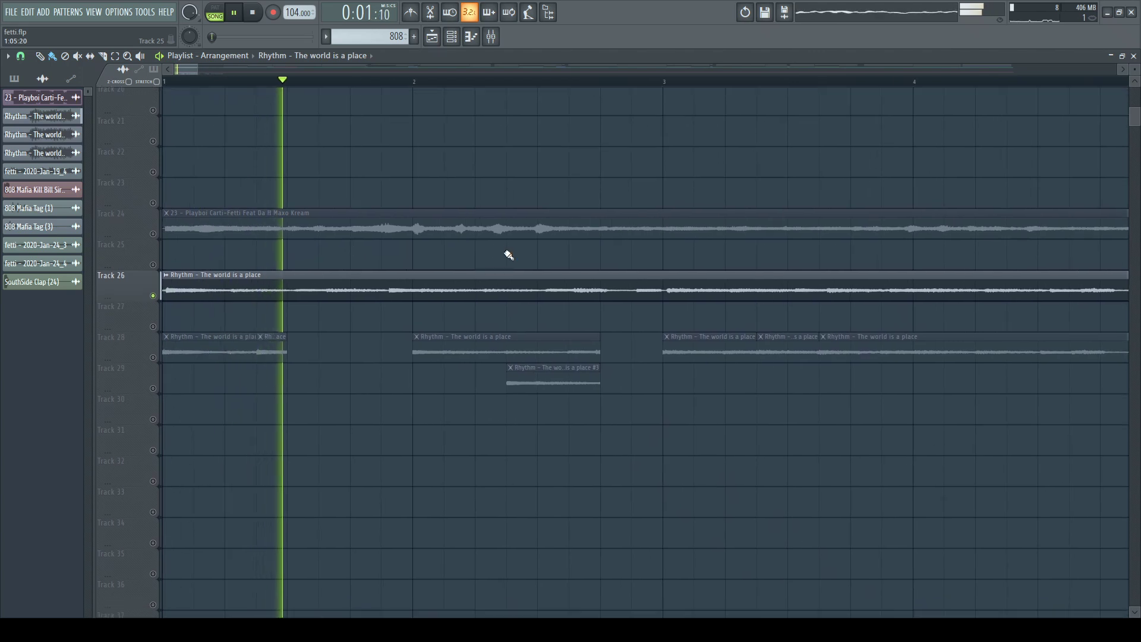
ctrl+scroll(191, 351, up, 3)
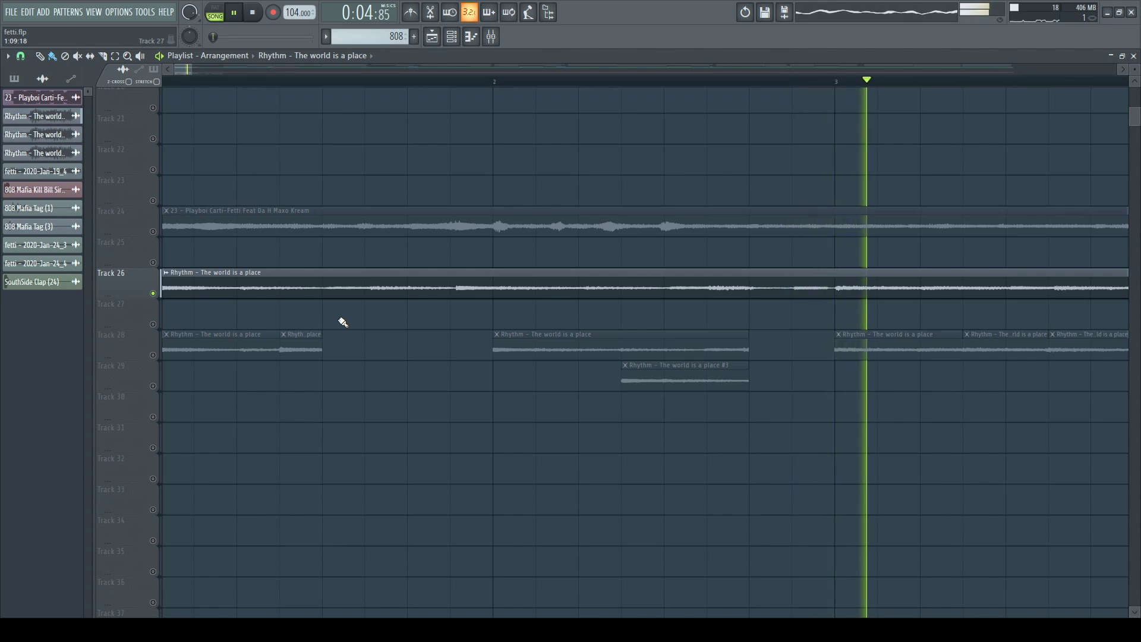
ctrl+scroll(343, 322, down, 3)
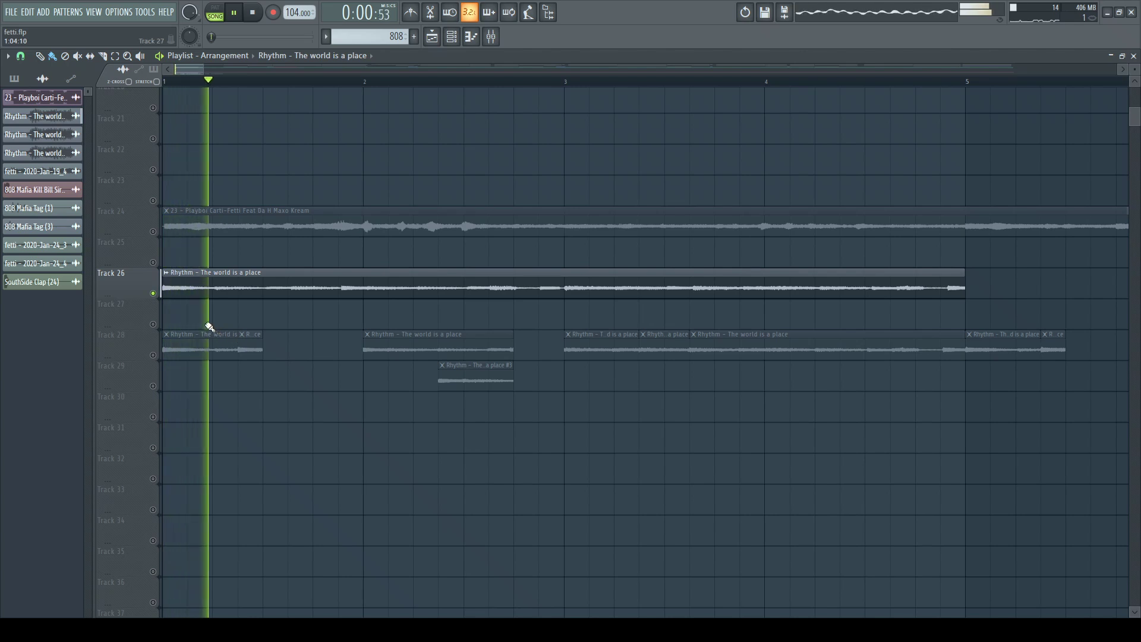
right_click(153, 232)
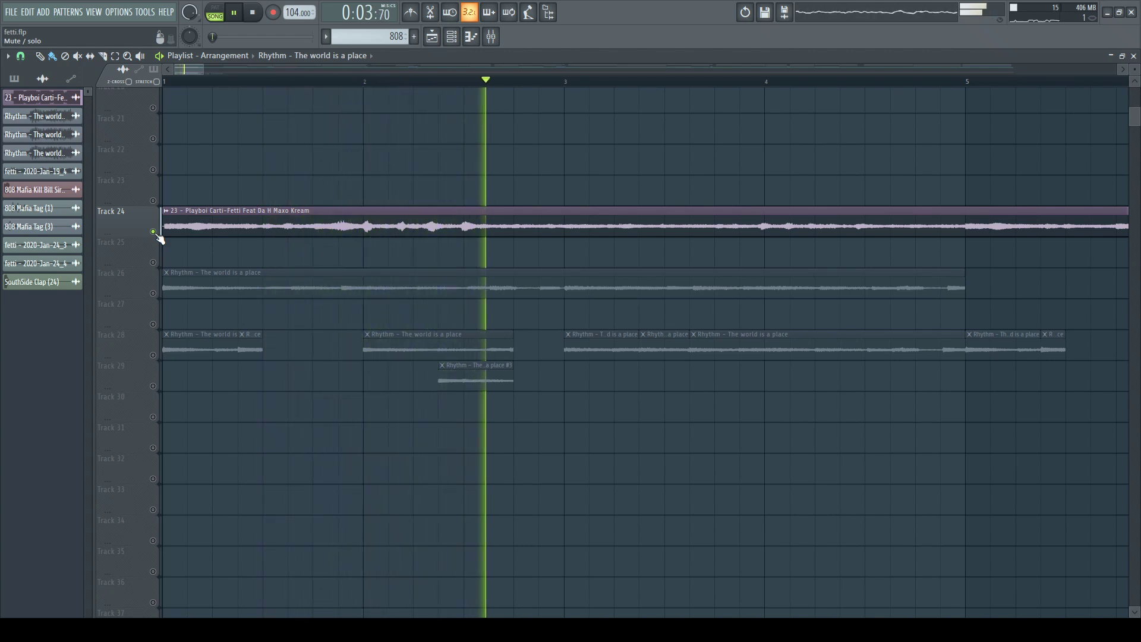
key(space)
Solo Track 26 and add a copy of the sample on Track 27, keeping only the quarter-bar chop before bar 2
right_click(153, 293)
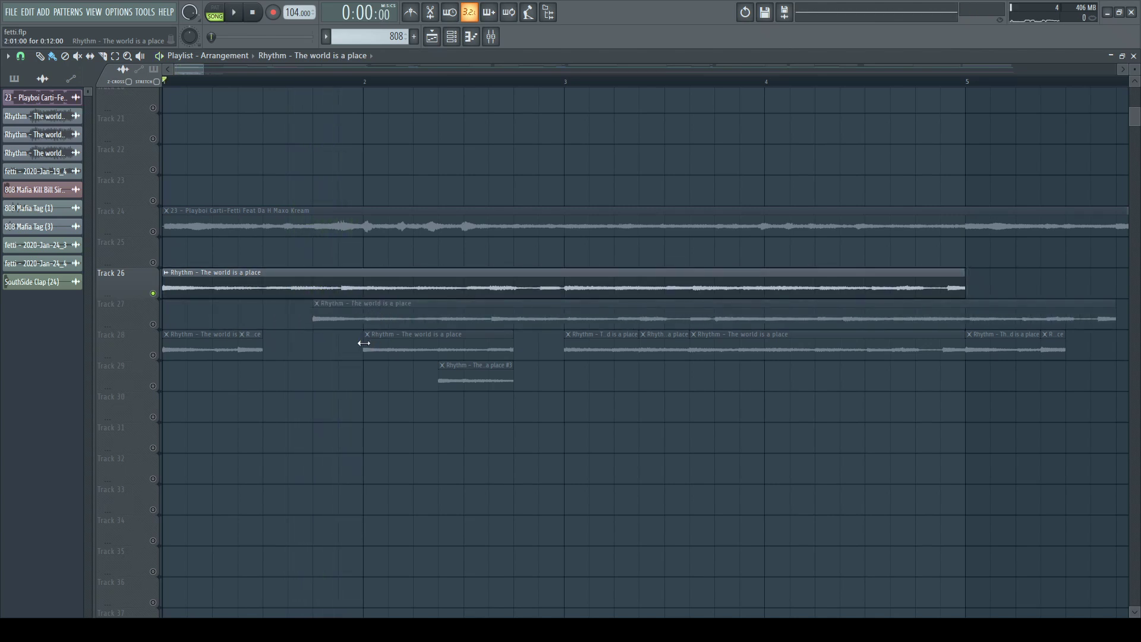
right_click(397, 318)
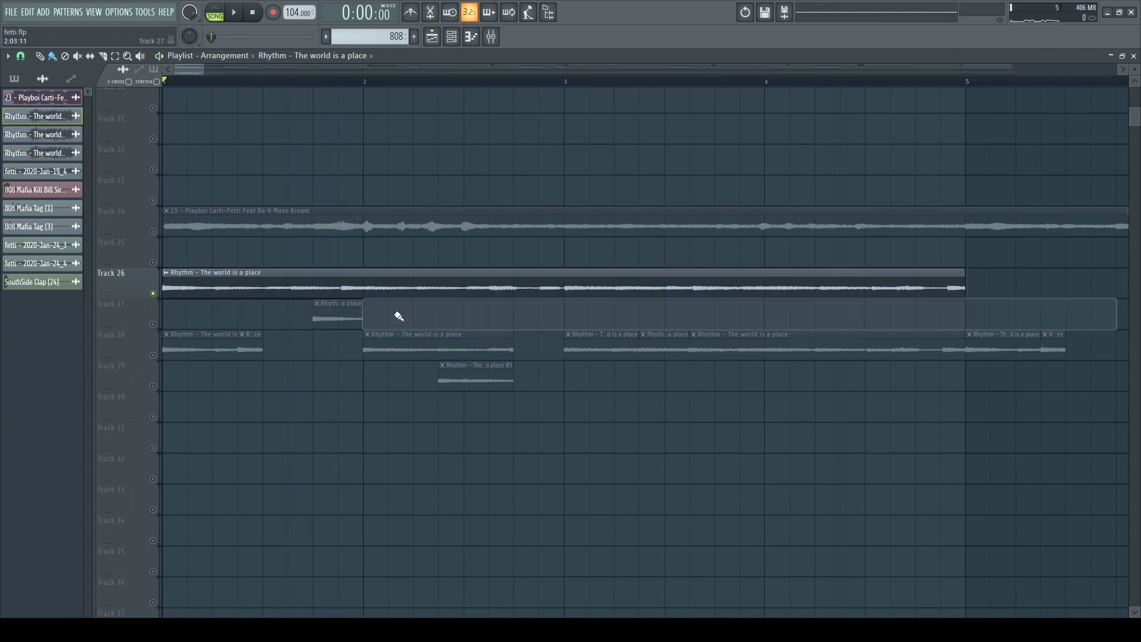
key(space)
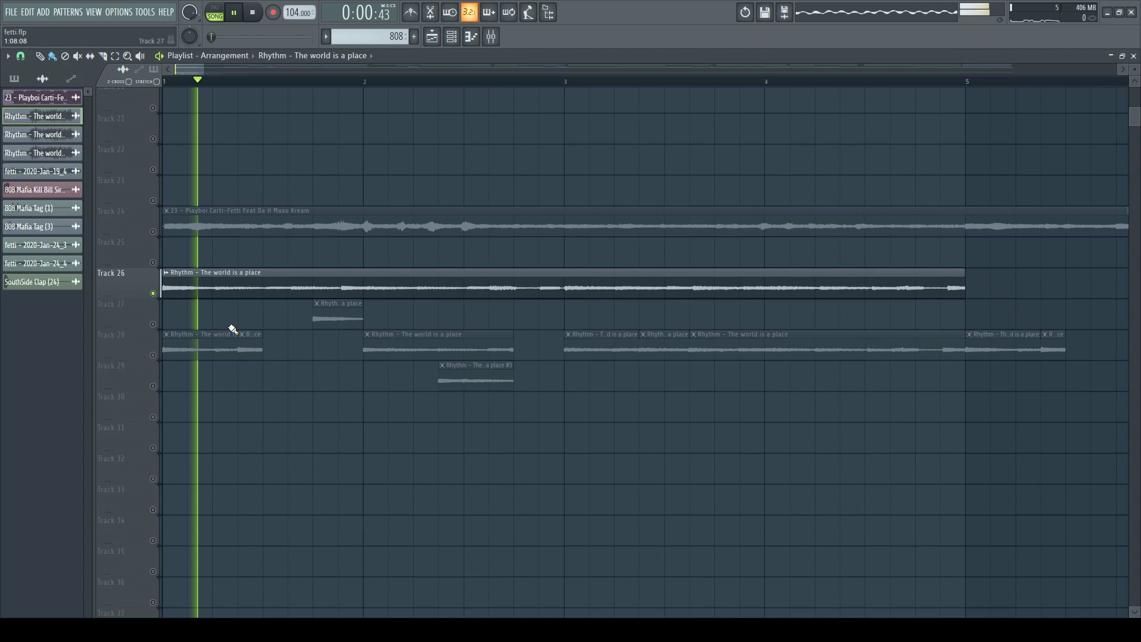
Unmute Track 27 and move its short sample chop to start at step 7 of bar 1
click(153, 325)
key(space)
key(space)
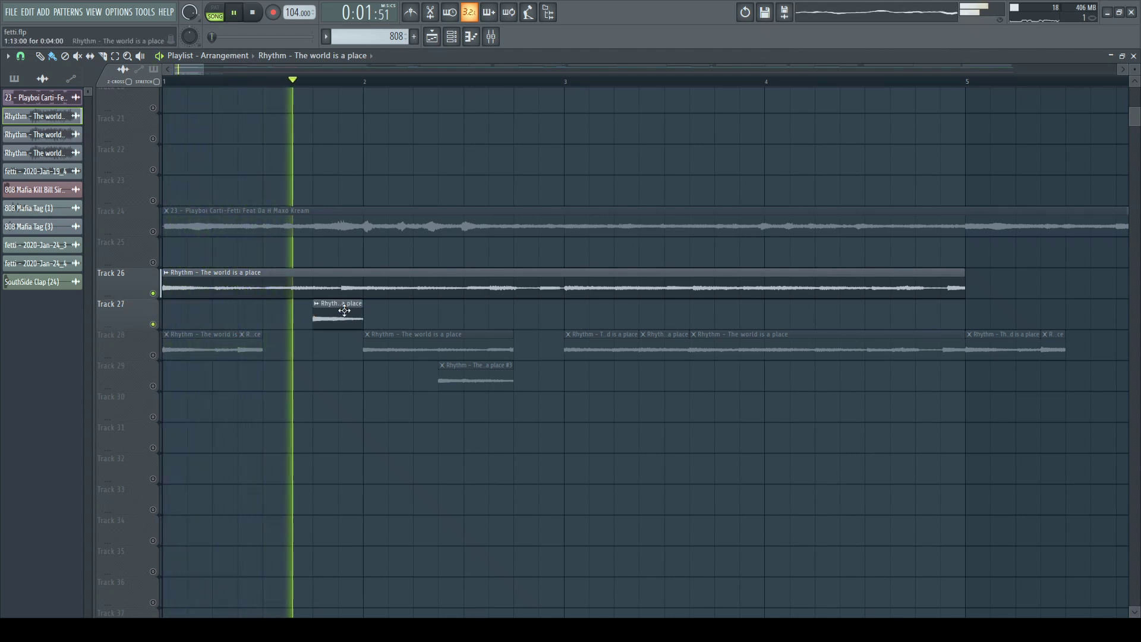
key(space)
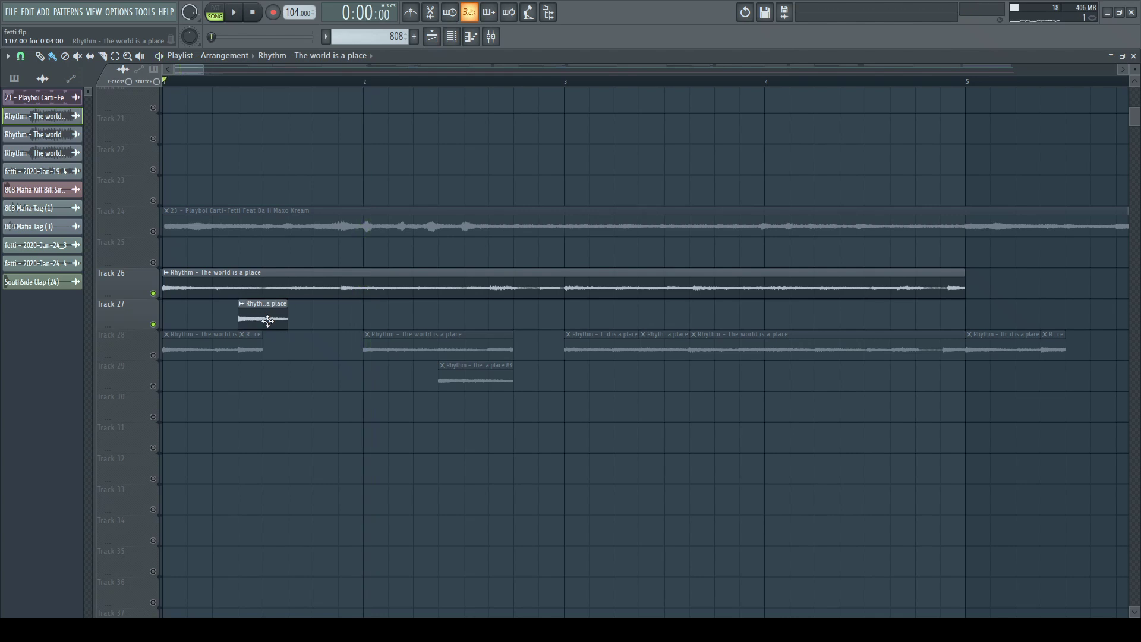
Shorten the Track 27 chop to end at step 9 of bar 1 and remove the Track 26 audio from there to bar 2
key(space)
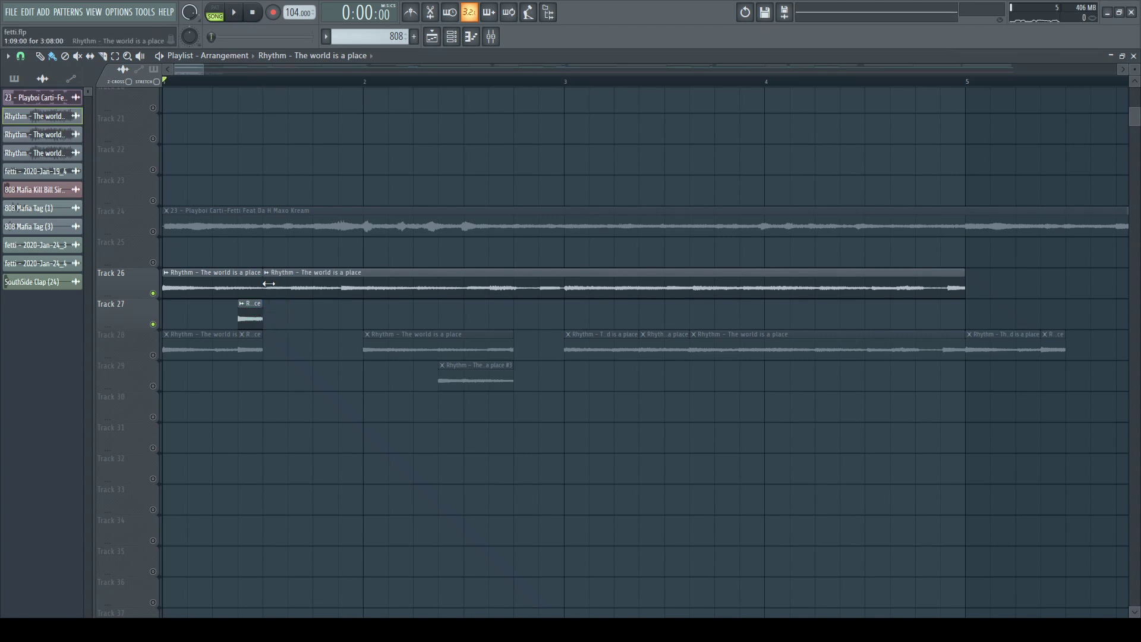
key(space)
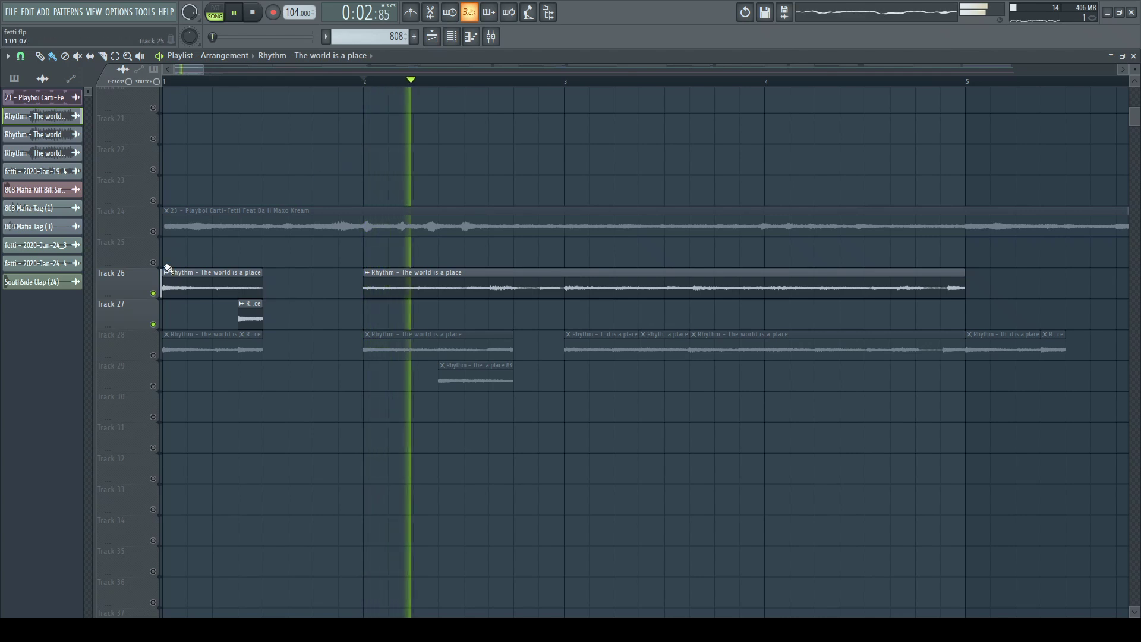
Solo Track 24 to hear the reference song, and return to playing Tracks 26 and 27 together
right_click(155, 233)
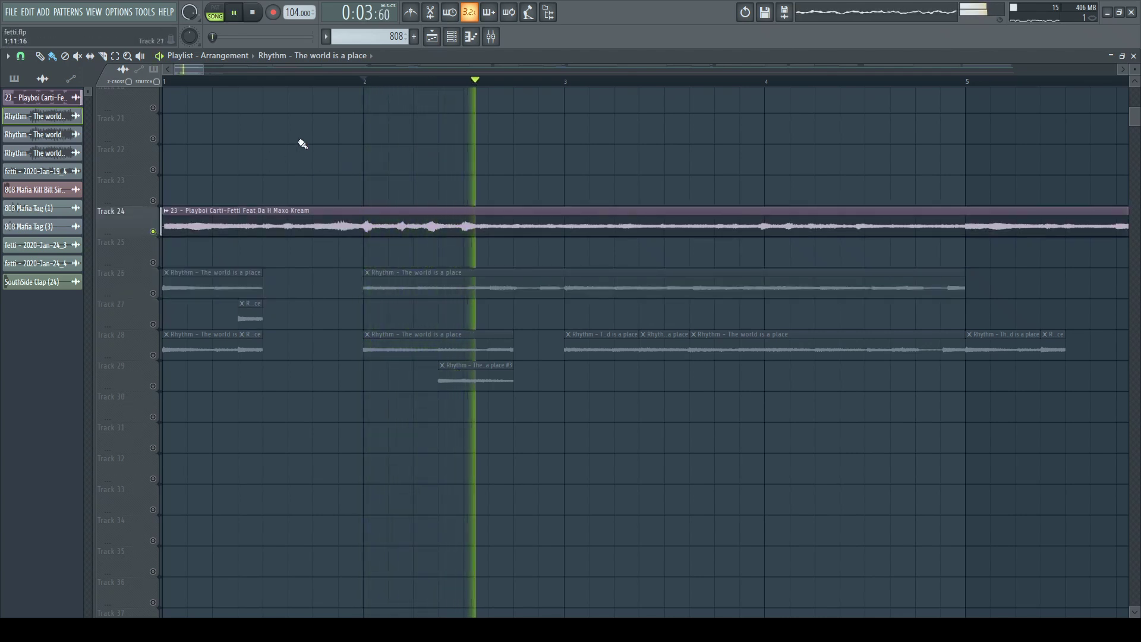
key(space)
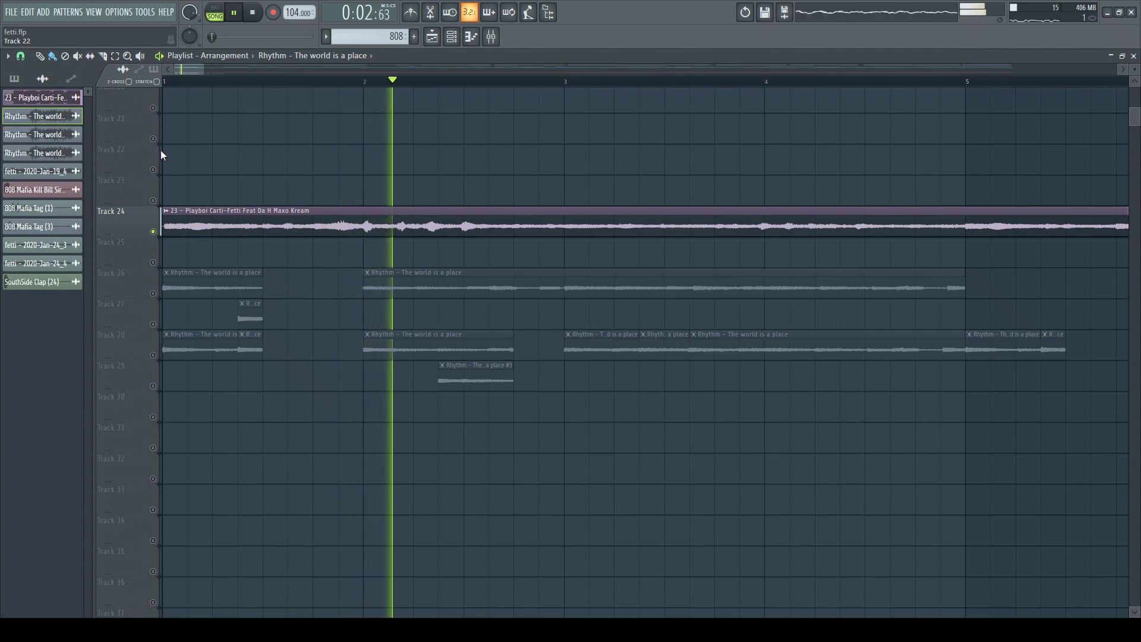
right_click(153, 293)
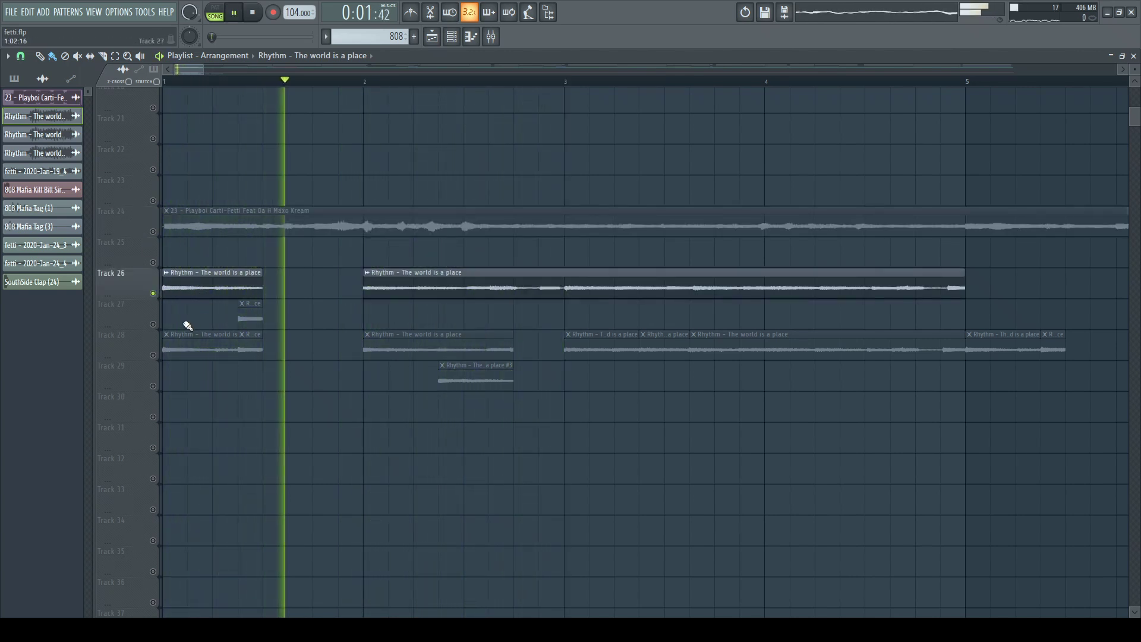
click(153, 324)
key(space)
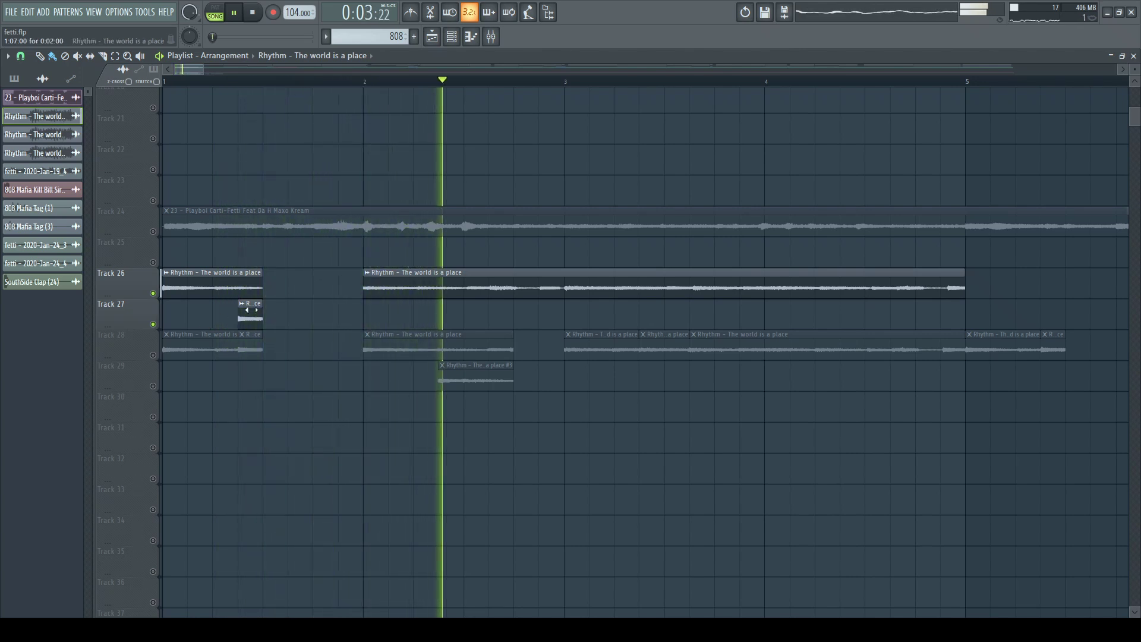
Split the long Track 26 clip into pieces starting at bars 2 and 3, slip their audio, and end the bar 2 piece at step 9
key(space)
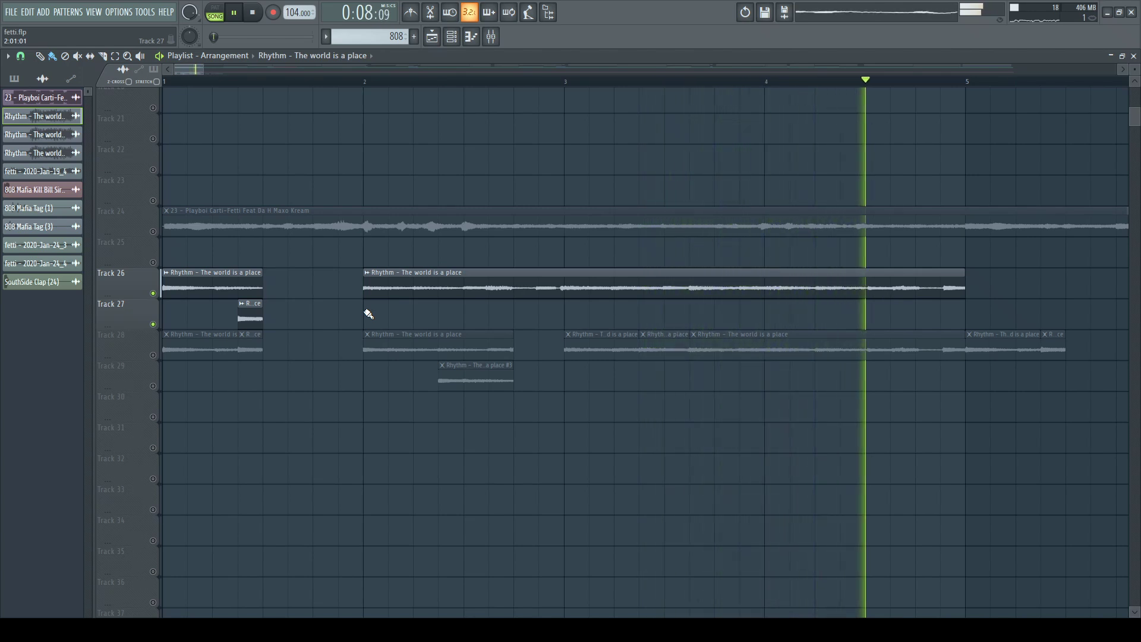
key(space)
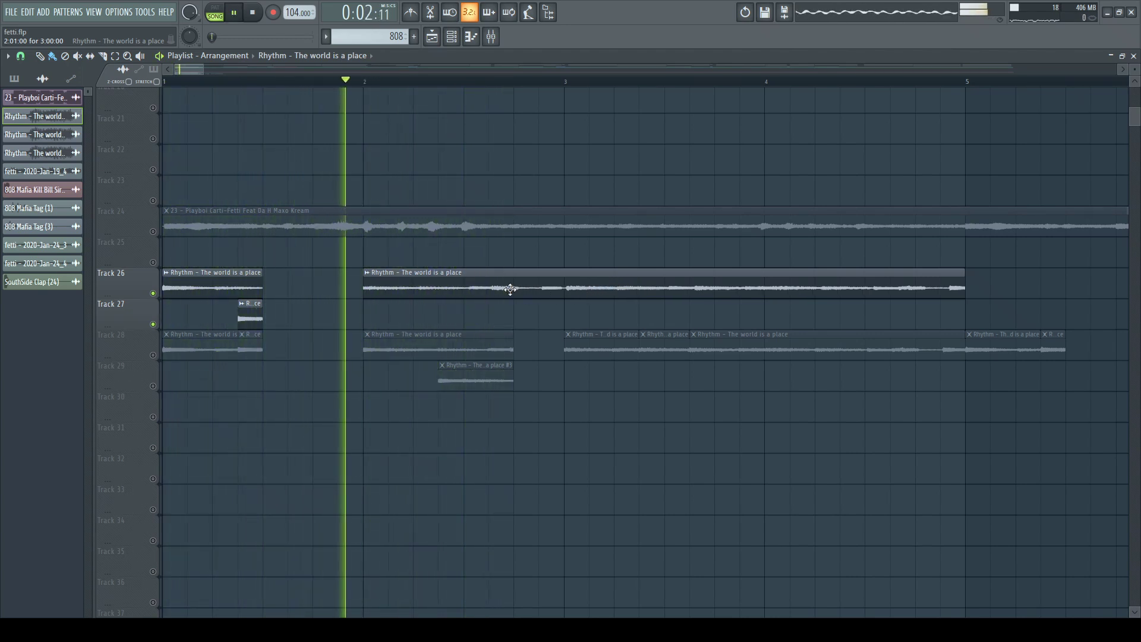
key(space)
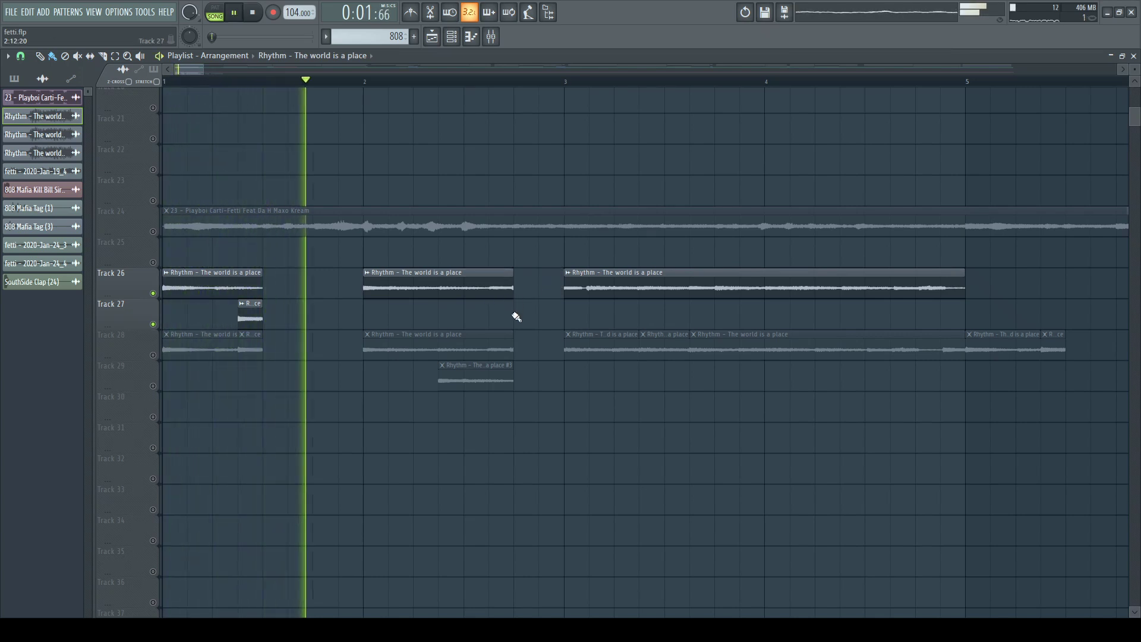
scroll(517, 317, down, 1)
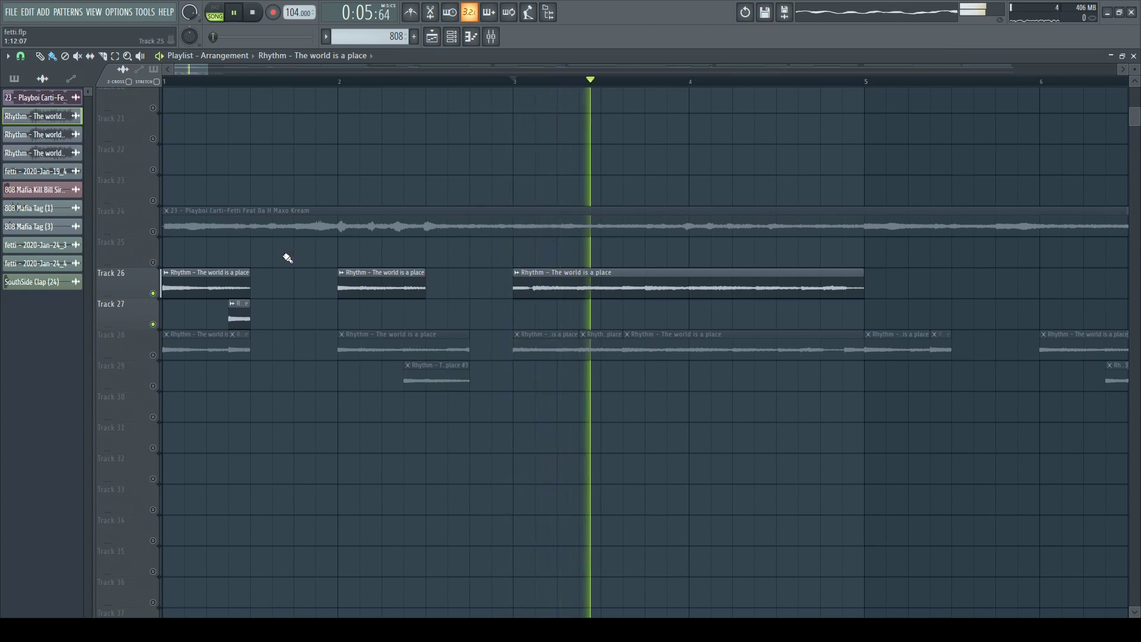
Play the reference song on Track 24 in solo and switch the solo back to Track 26
click(173, 225)
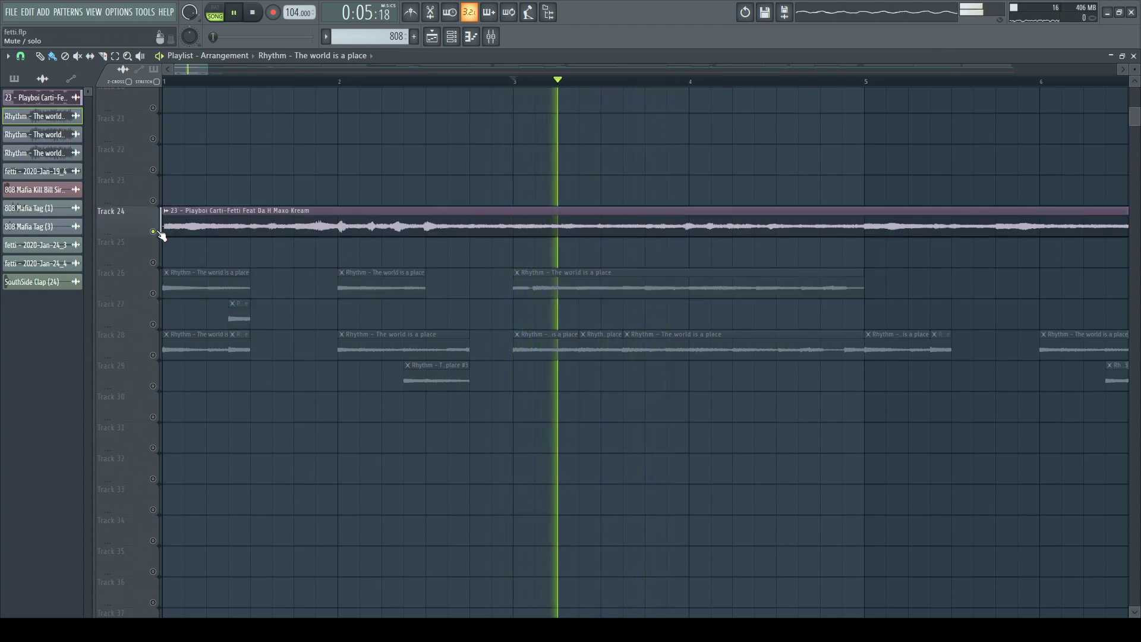
key(space)
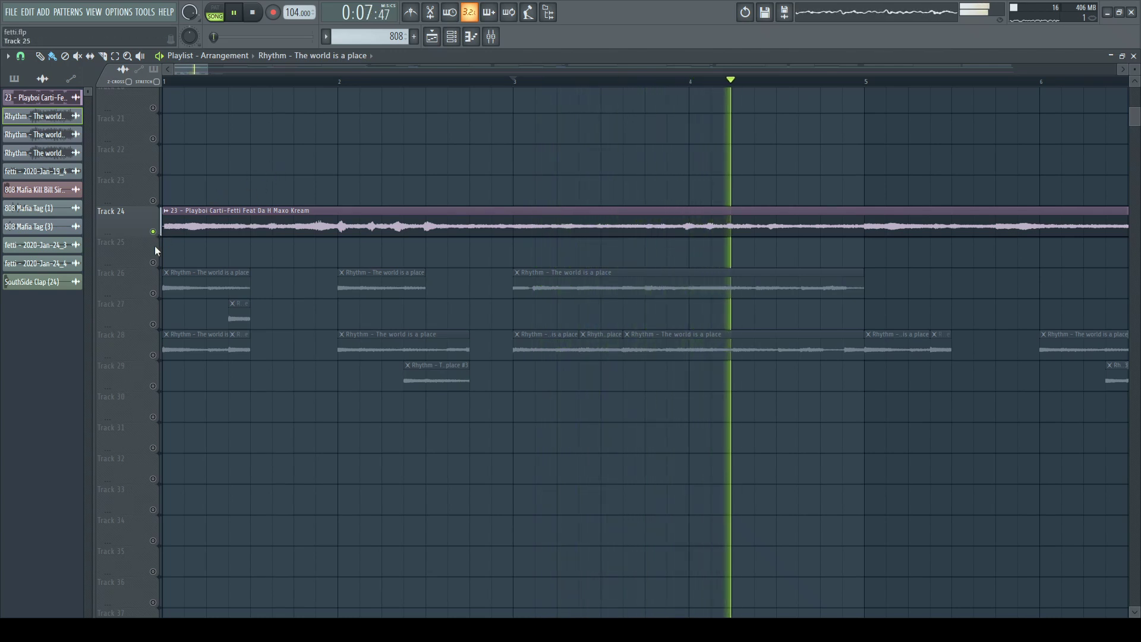
click(157, 294)
Slip the audio inside the Track 26 clip at bar 3 and shorten the clip to 1:14:00
key(space)
key(space)
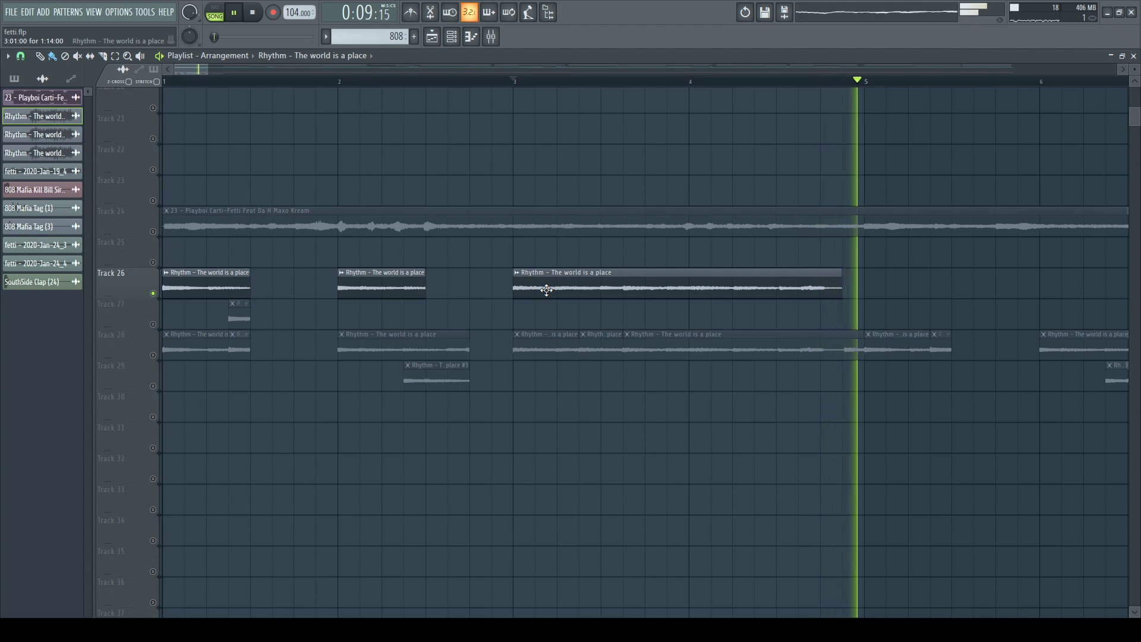
key(space)
key(space)
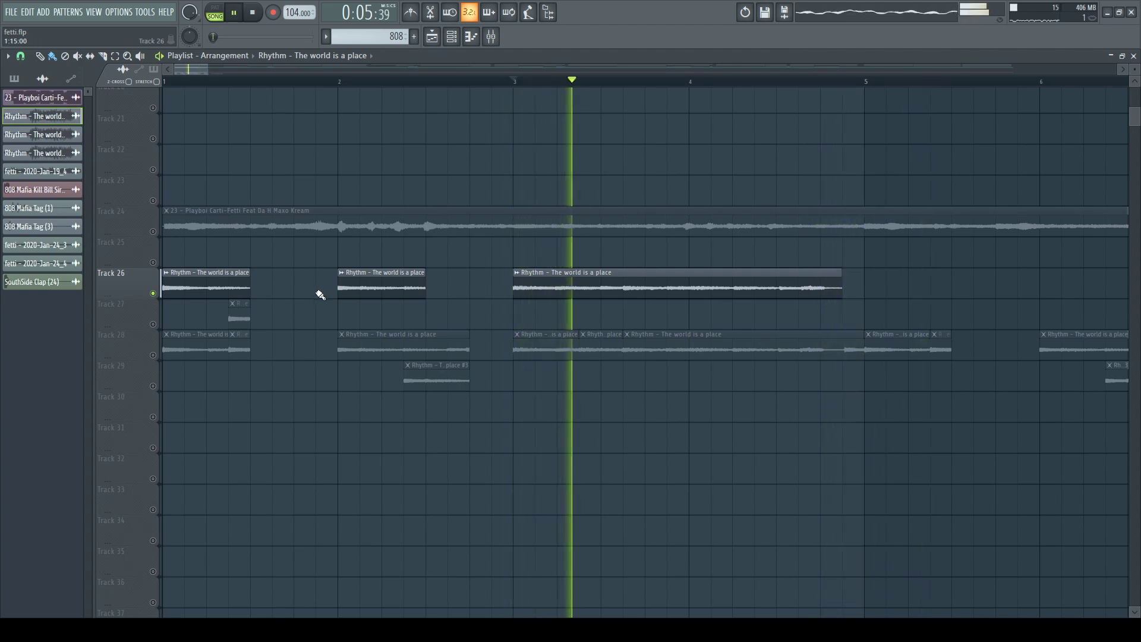
Solo Track 24 again and listen to bars 3 and 4 of the reference song
key(space)
right_click(155, 229)
key(space)
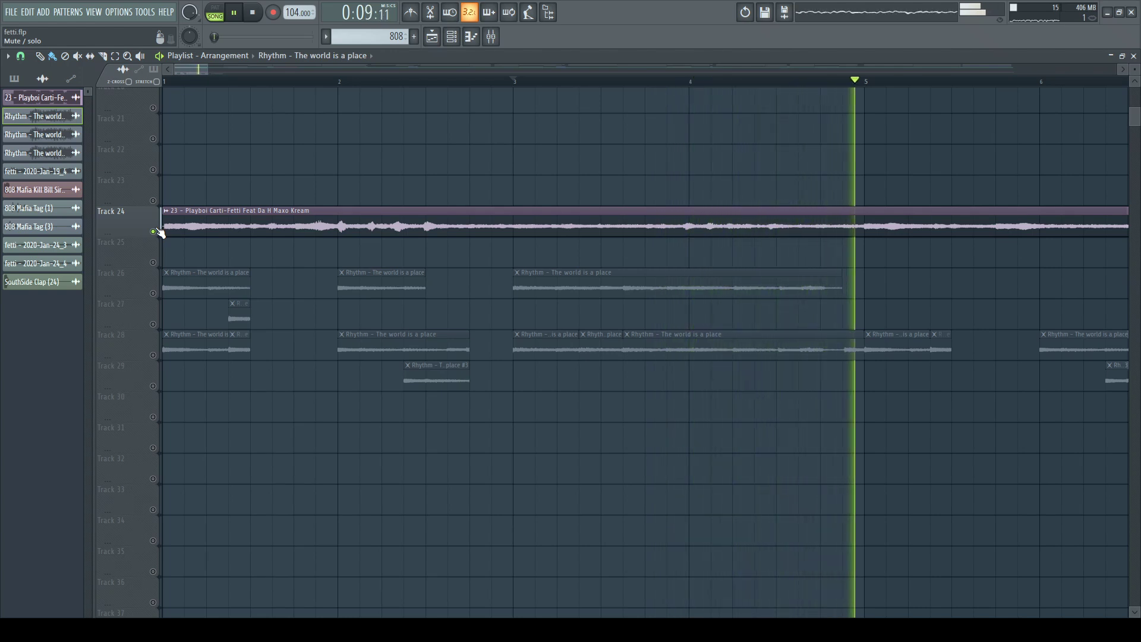
key(space)
Play Tracks 26 and 27 together and place an eight-step sample chop on Track 27 at step 7 of bar 3
right_click(156, 292)
key(space)
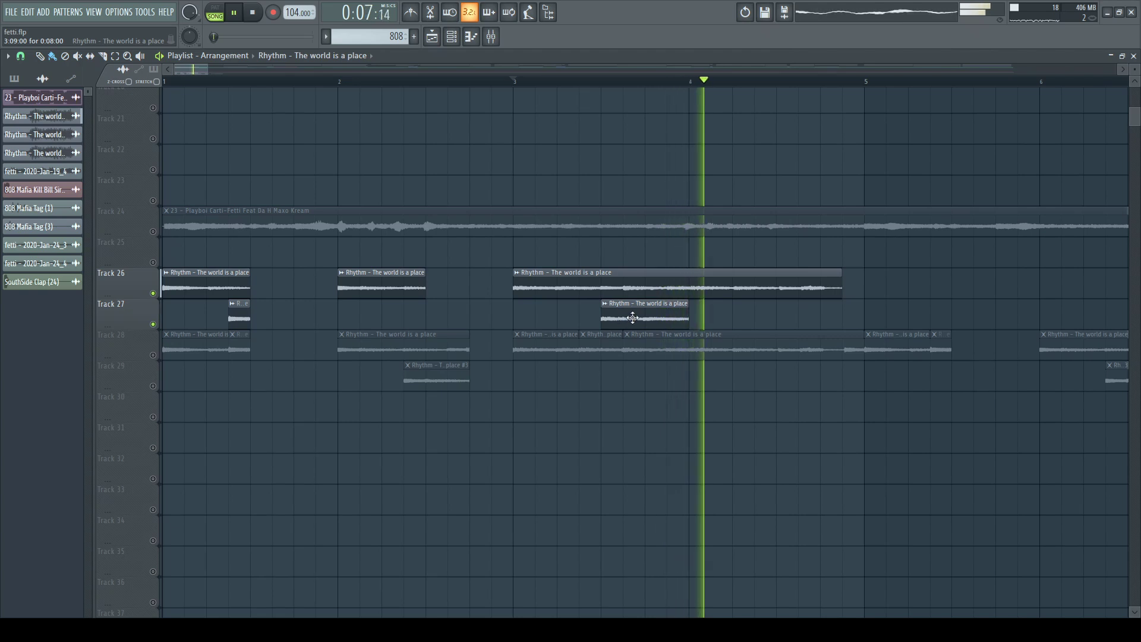
key(space)
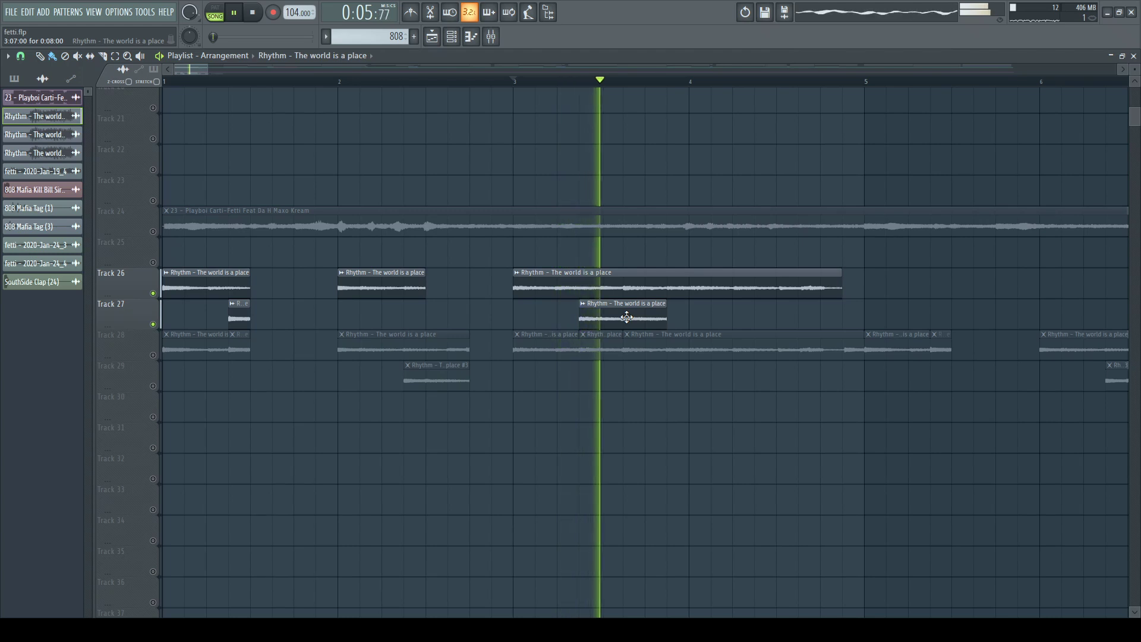
Shorten the Track 27 chop at step 7 of bar 3 to two steps and play it back
key(space)
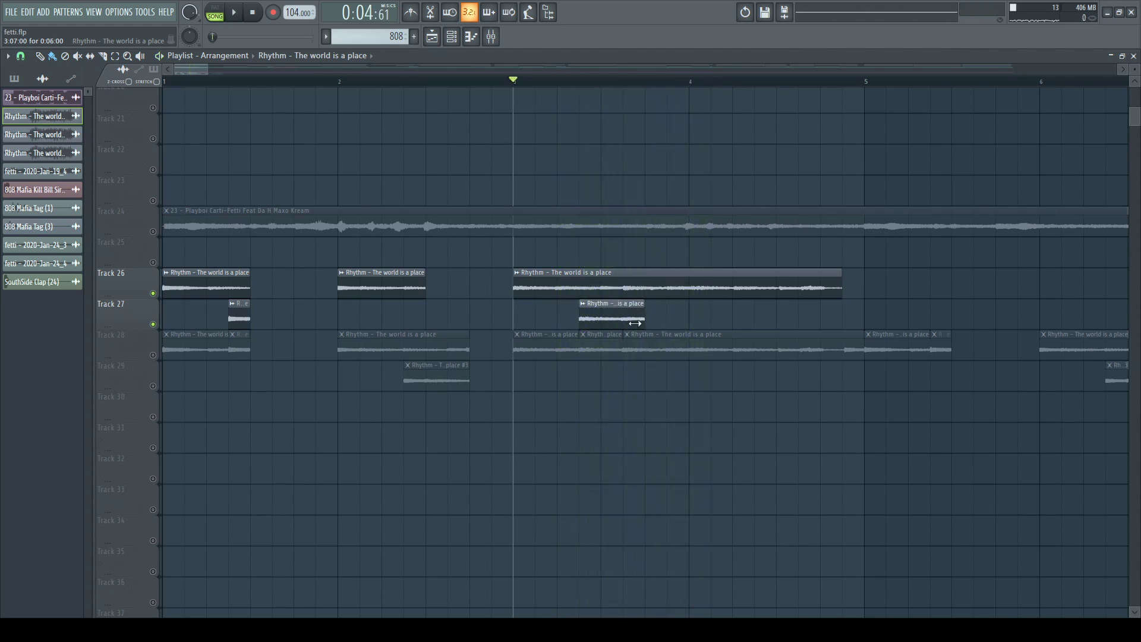
key(space)
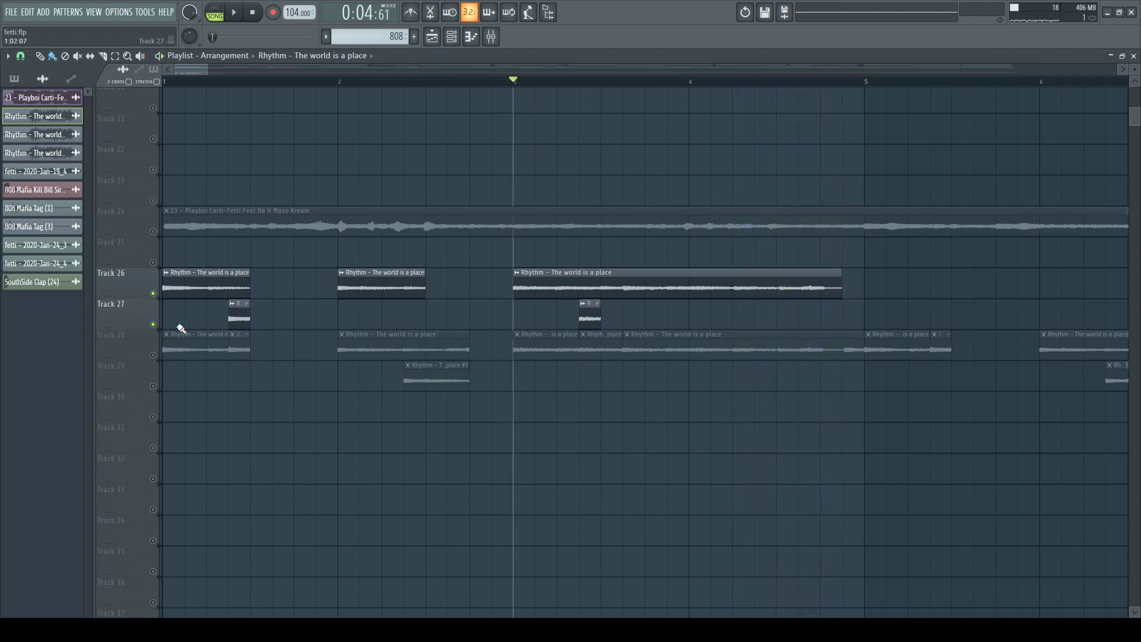
key(space)
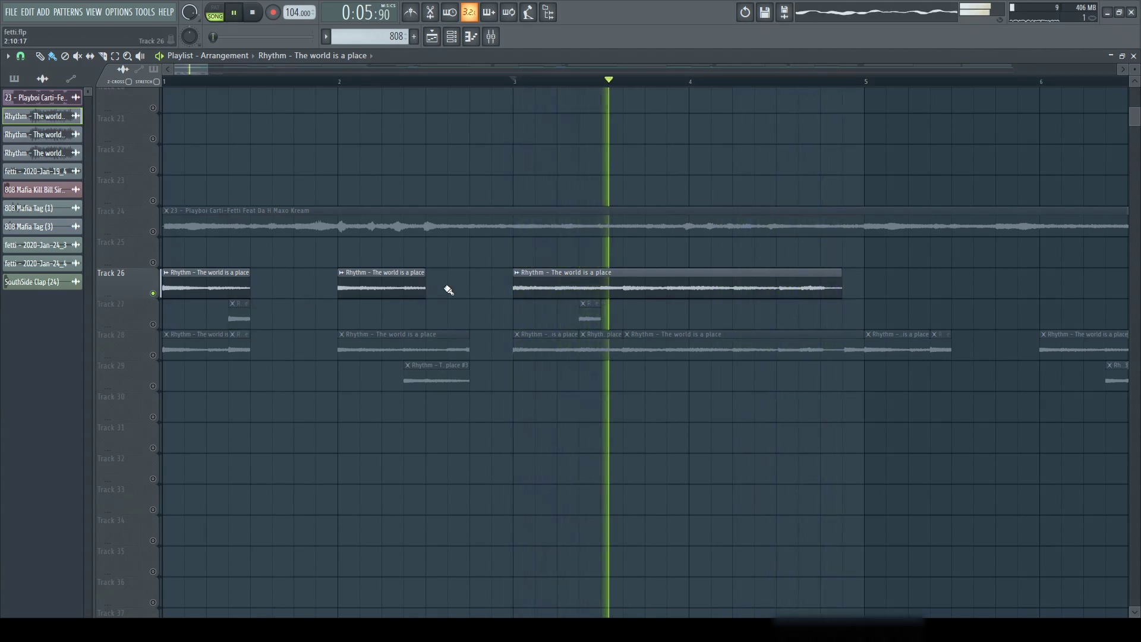
Solo Track 24 to listen to bar 3 of the reference song, and compare it with Track 26 in solo
key(space)
right_click(154, 232)
key(space)
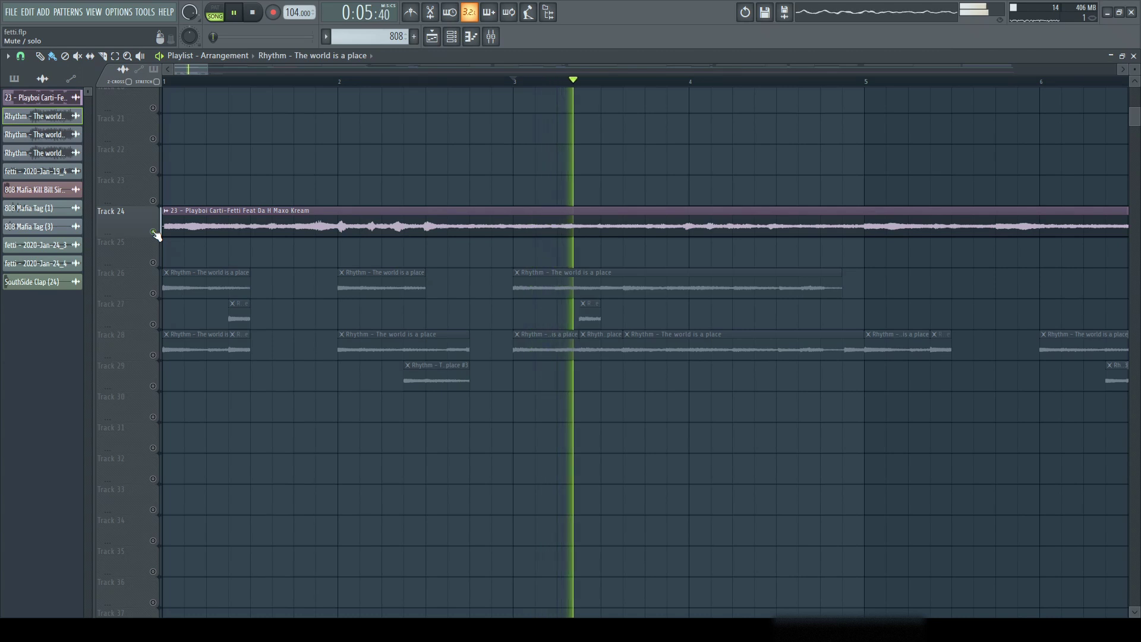
key(space)
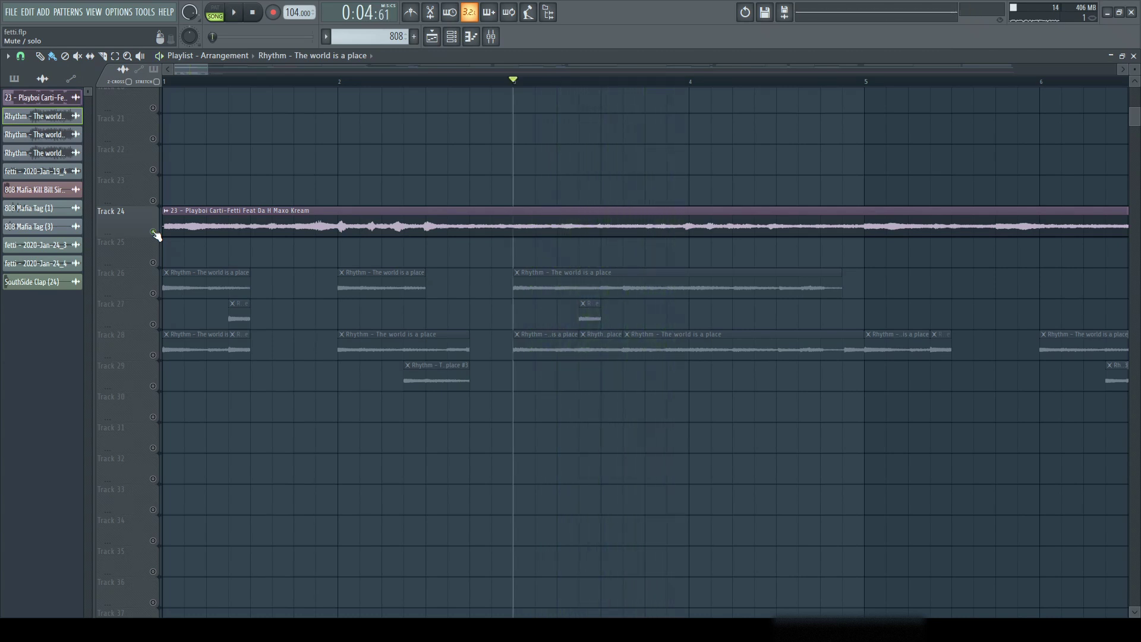
right_click(154, 294)
key(space)
key(space)
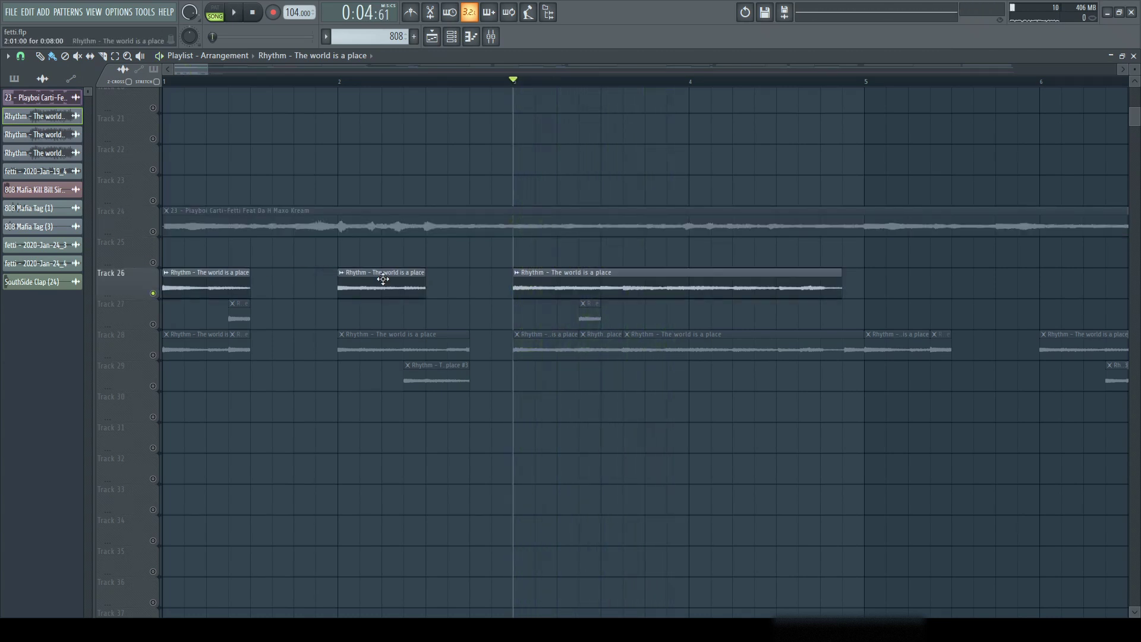
Try layering the two-step chop over the long Track 26 clip at step 7 of bar 3 and listen to it
click(524, 309)
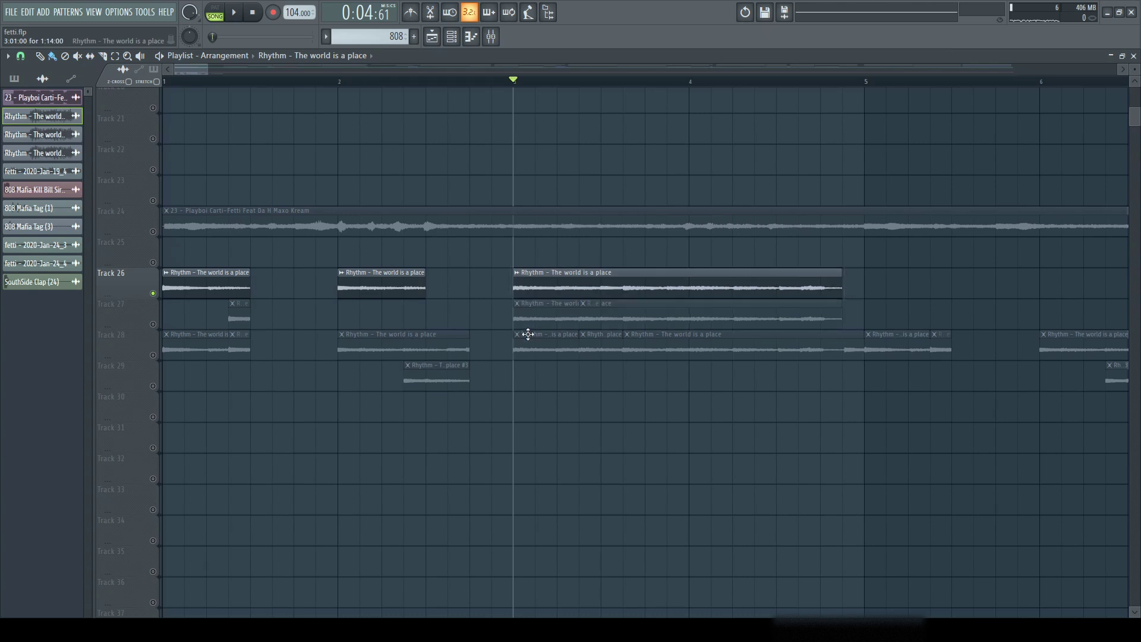
right_click(607, 313)
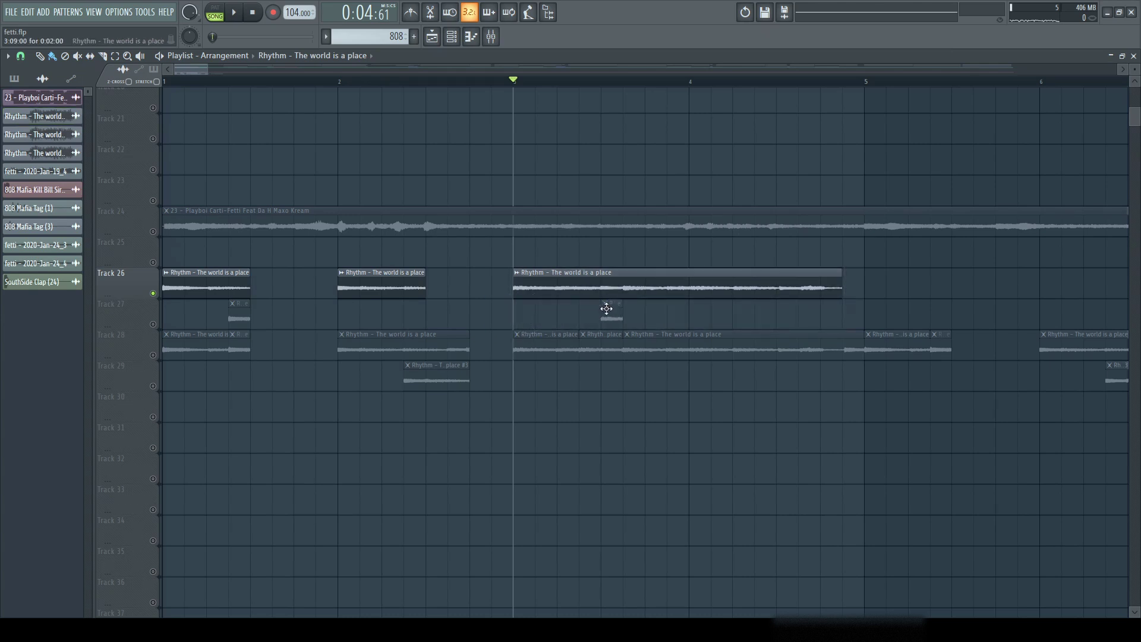
key(space)
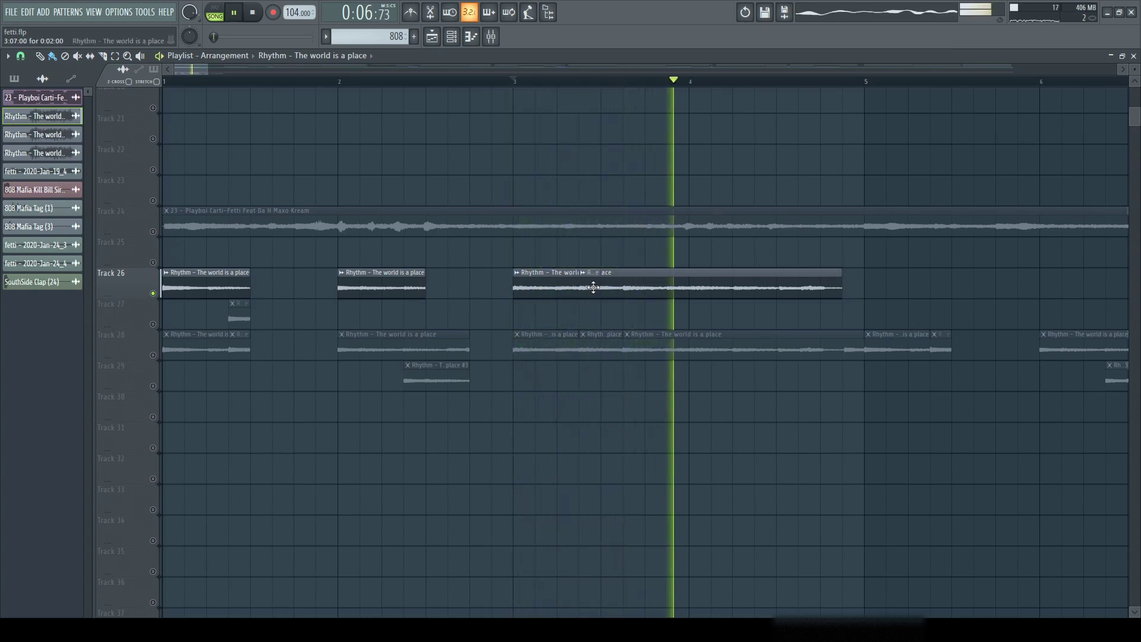
key(space)
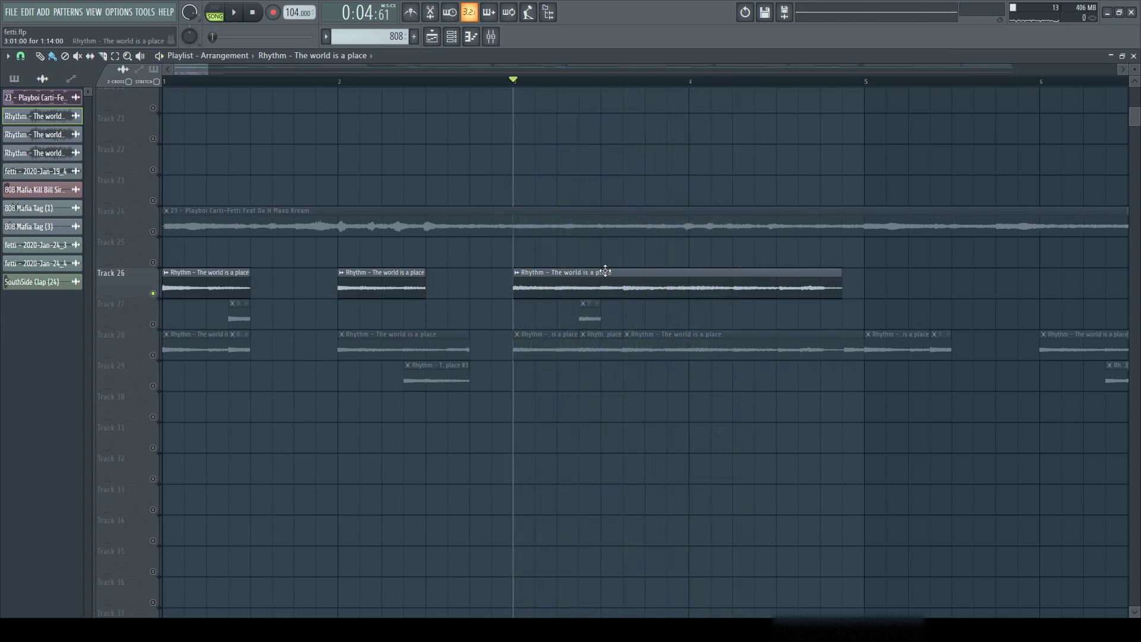
Cut steps 7 to 10 of bar 3 out of the long Track 26 clip and move the two-step chop to step 7
drag(584, 283, 603, 284)
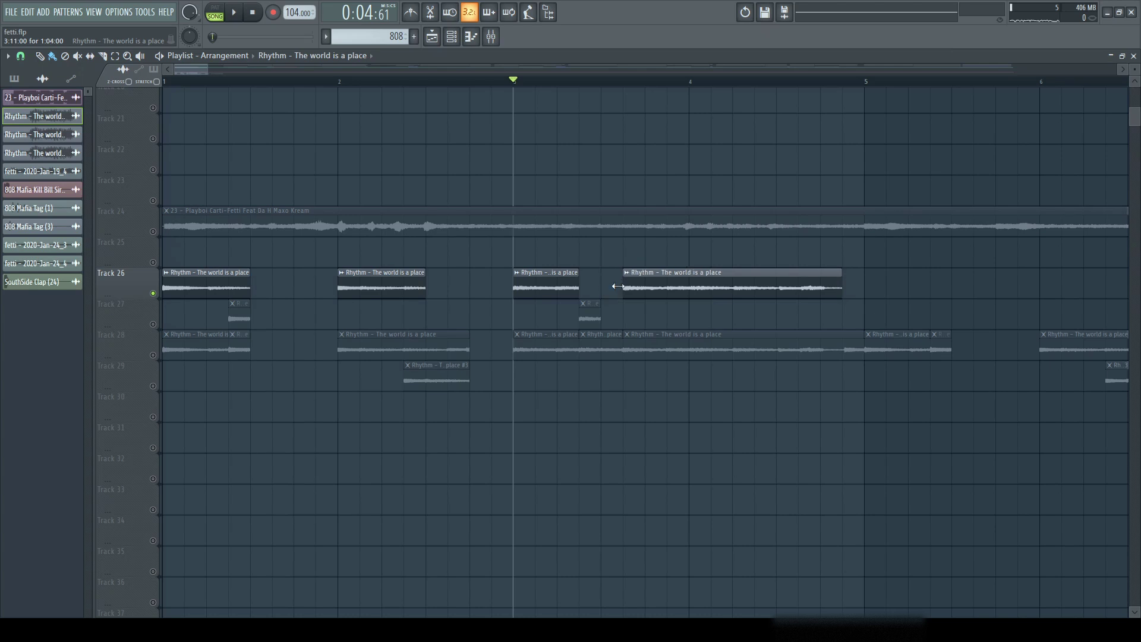
key(space)
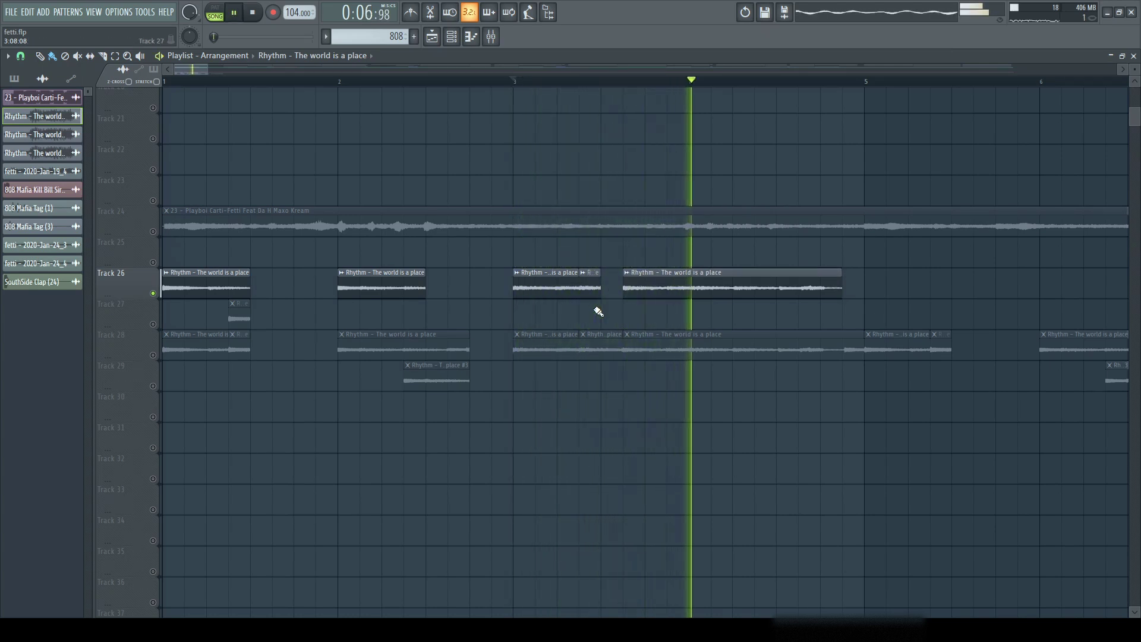
Trim the start of the last Track 26 clip to bar 4, extend its end to bar 5 and play the result
drag(624, 291, 691, 290)
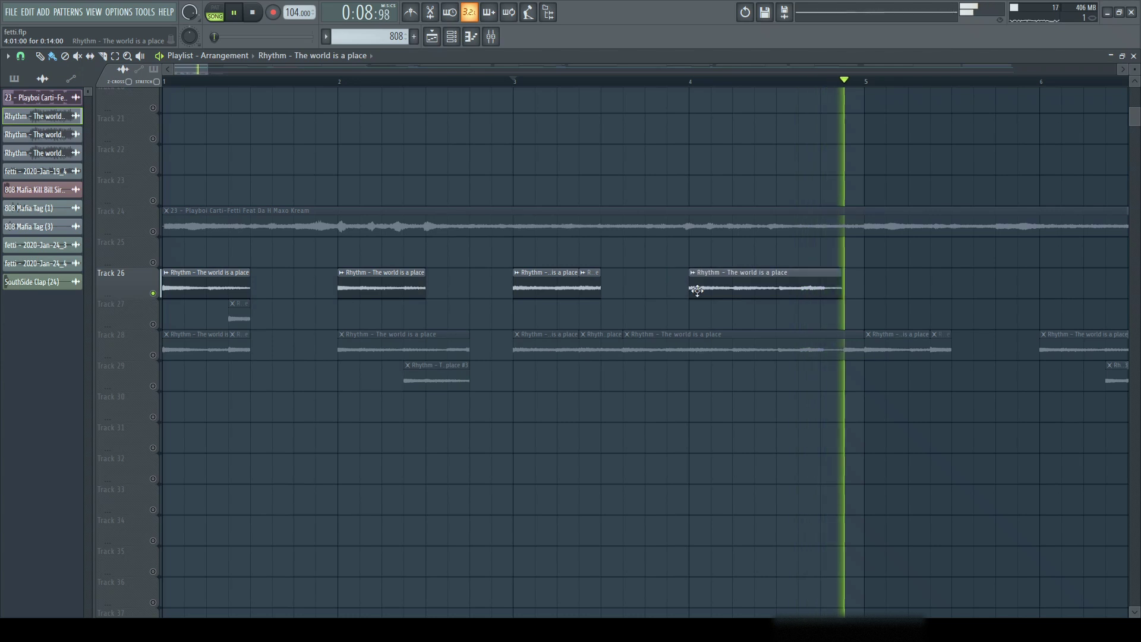
key(space)
key(space)
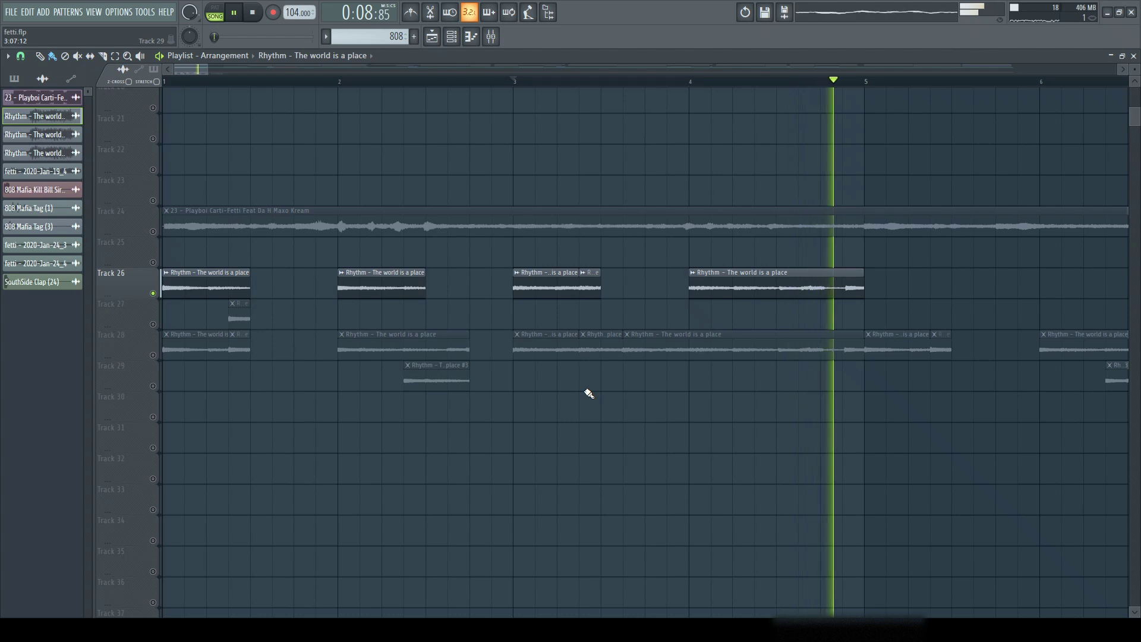
scroll(589, 393, down, 3)
scroll(546, 355, down, 2)
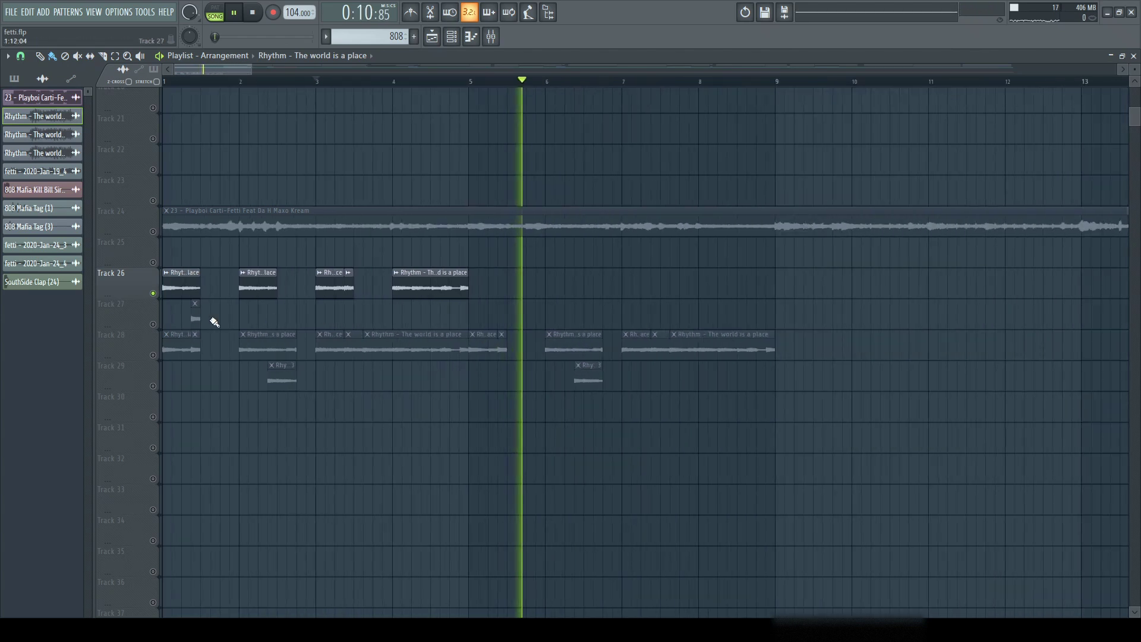
Unmute Track 27 alongside Track 26, duplicate the chops from bars 1 to 4 into bars 5 to 8 and listen from the start
key(space)
click(153, 324)
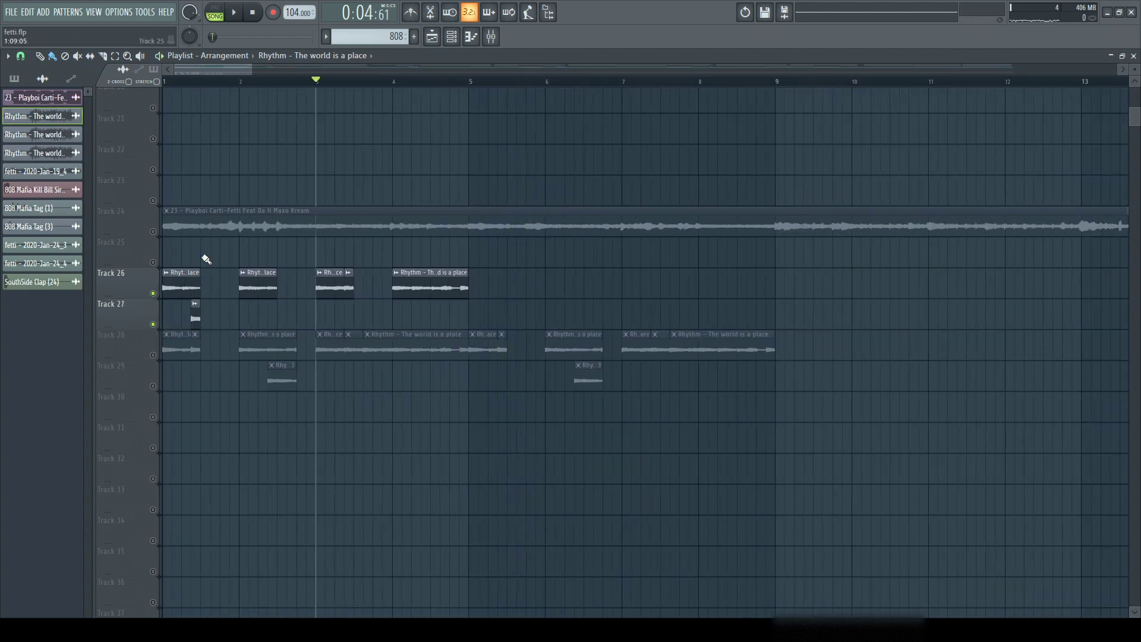
drag(211, 82, 140, 96)
drag(458, 238, 193, 309)
key(ctrl+b)
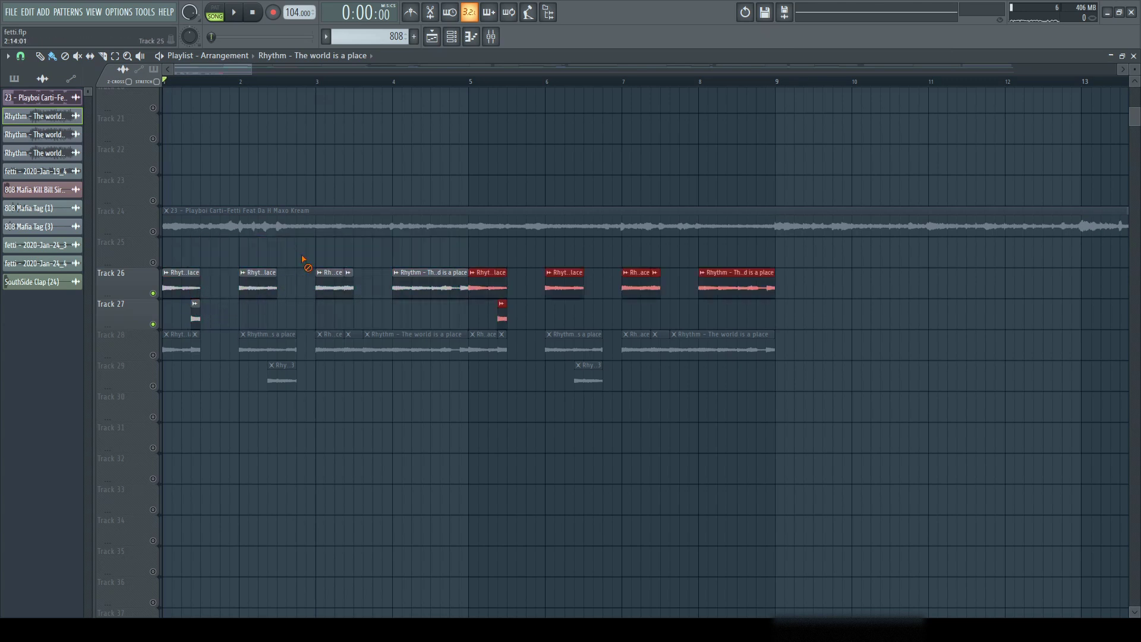
scroll(303, 260, down, 5)
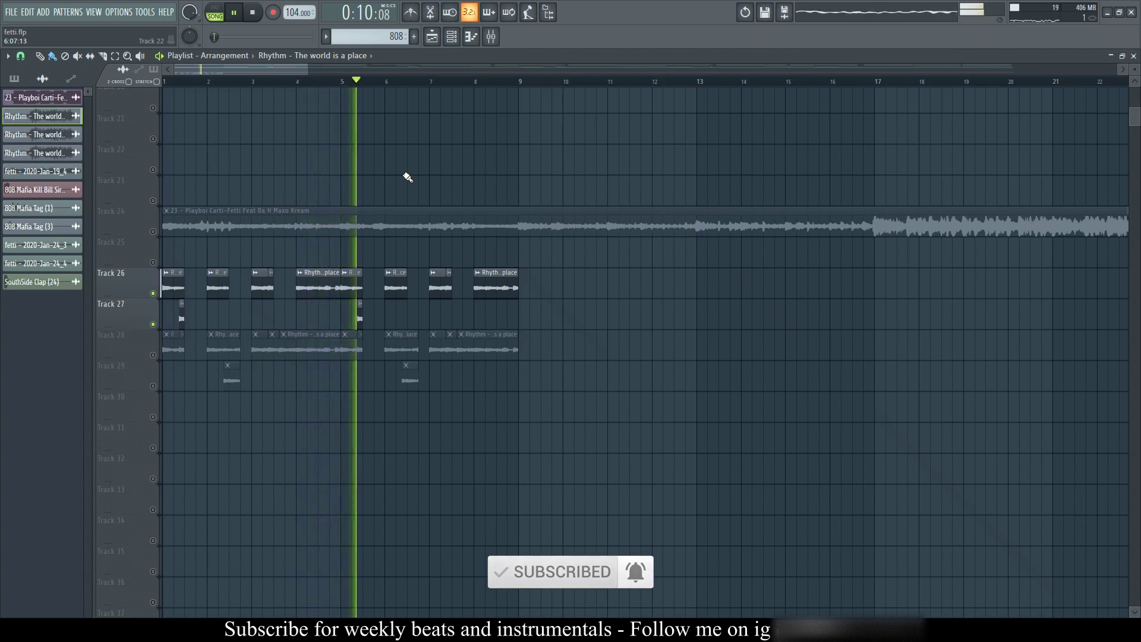
key(space)
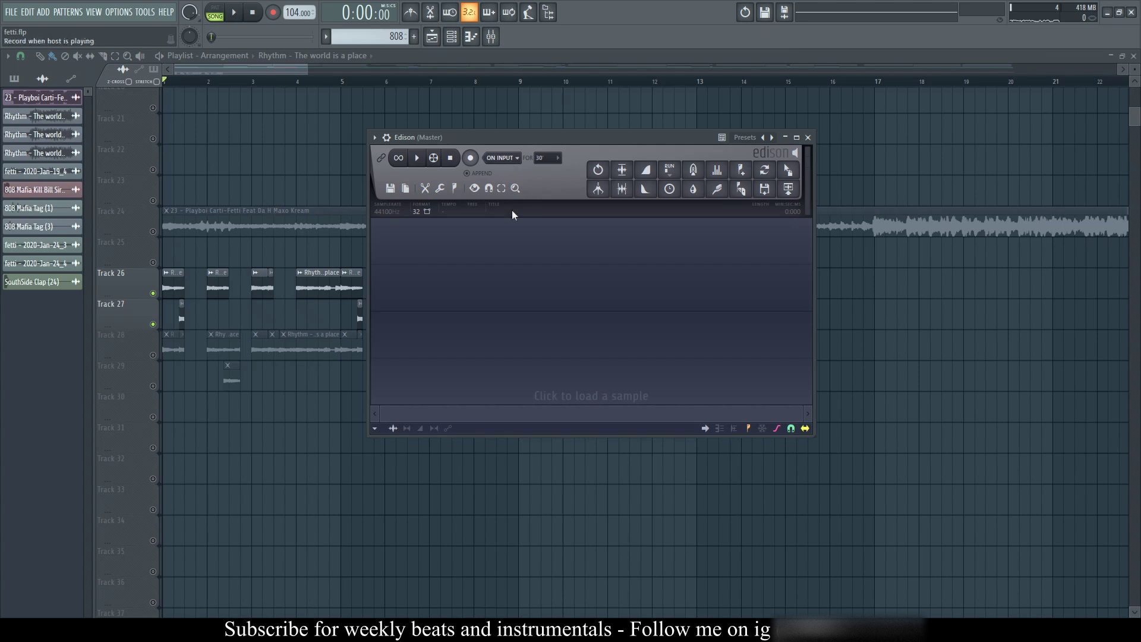
Arm Edison on the Master track to record on play and select bars 1 to 8 of the playlist
click(513, 210)
click(471, 160)
drag(498, 140, 773, 179)
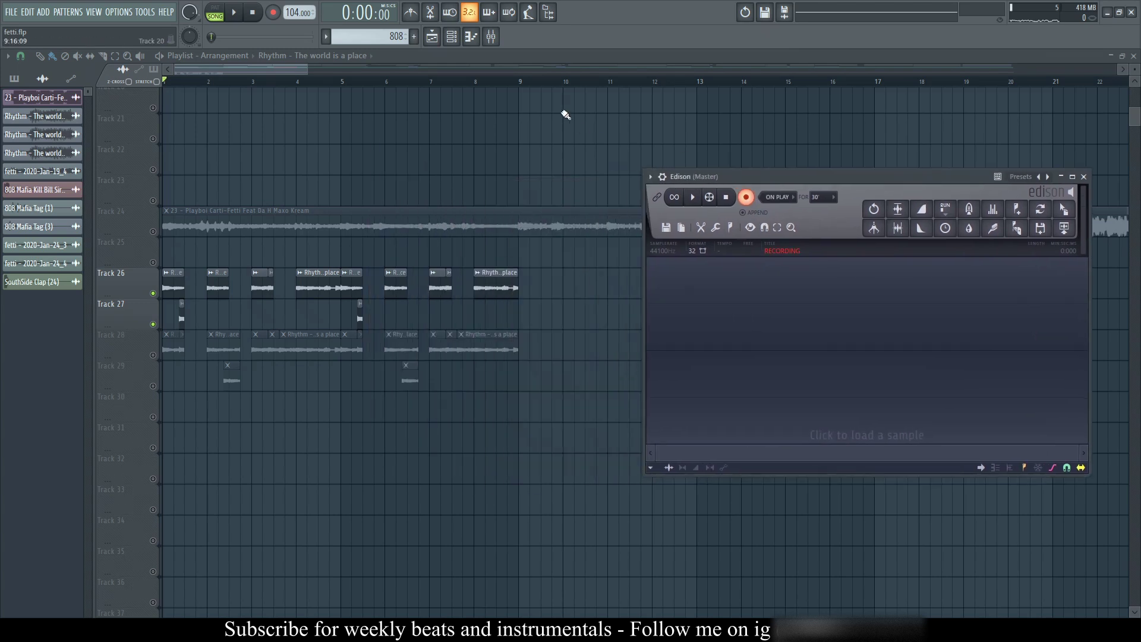
drag(523, 94, 140, 140)
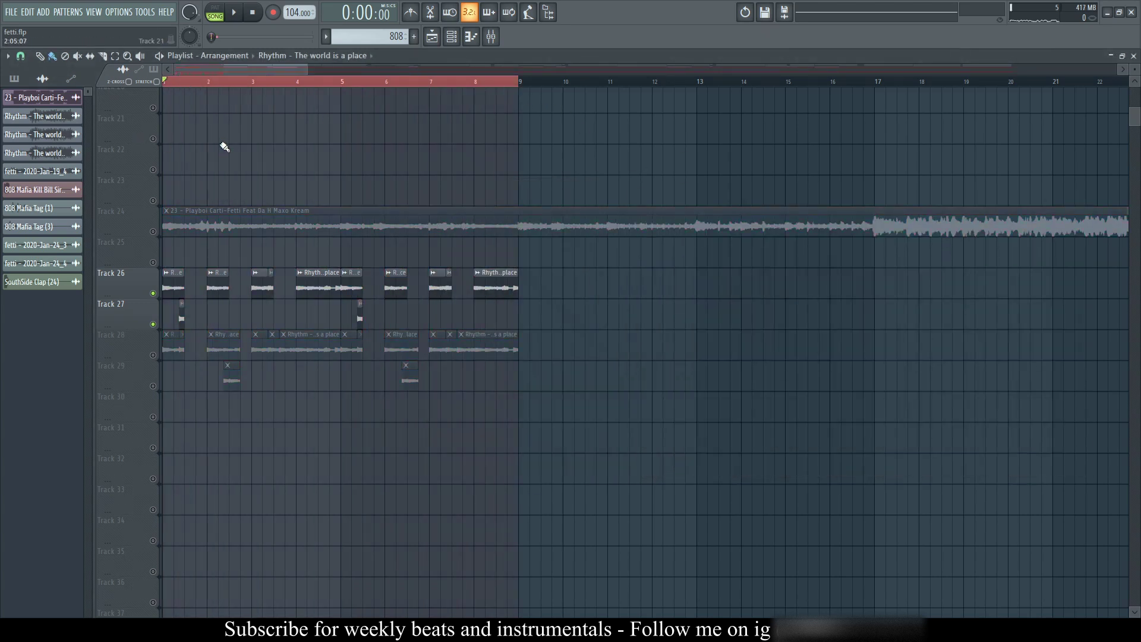
key(Tab)
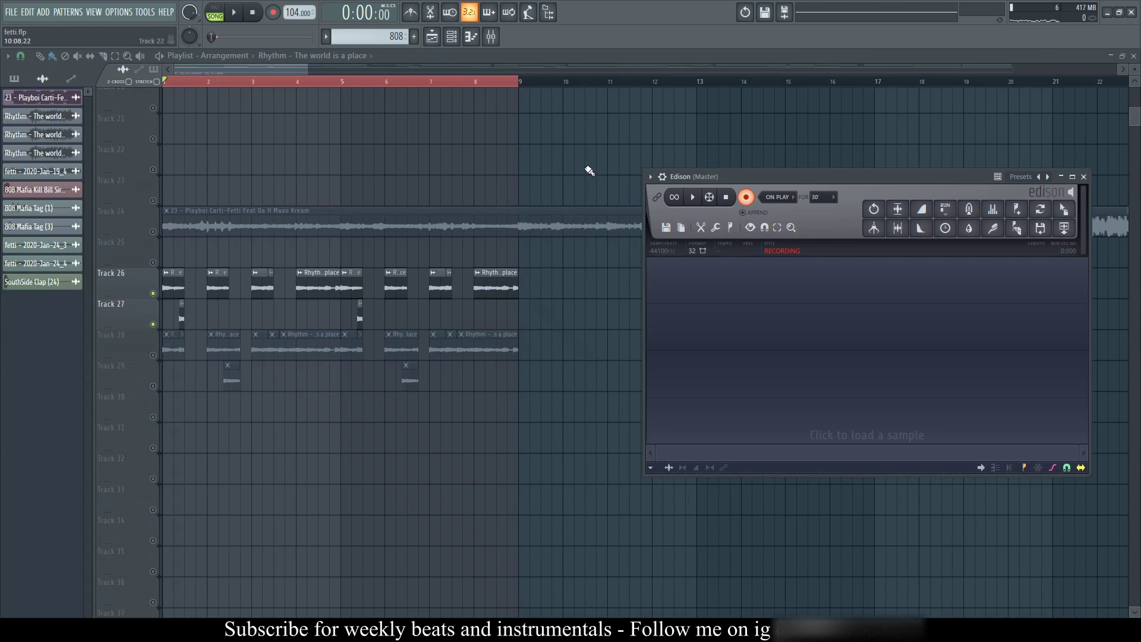
Record the eight-bar sample chop loop into Edison and stop playback once the loop has restarted
key(space)
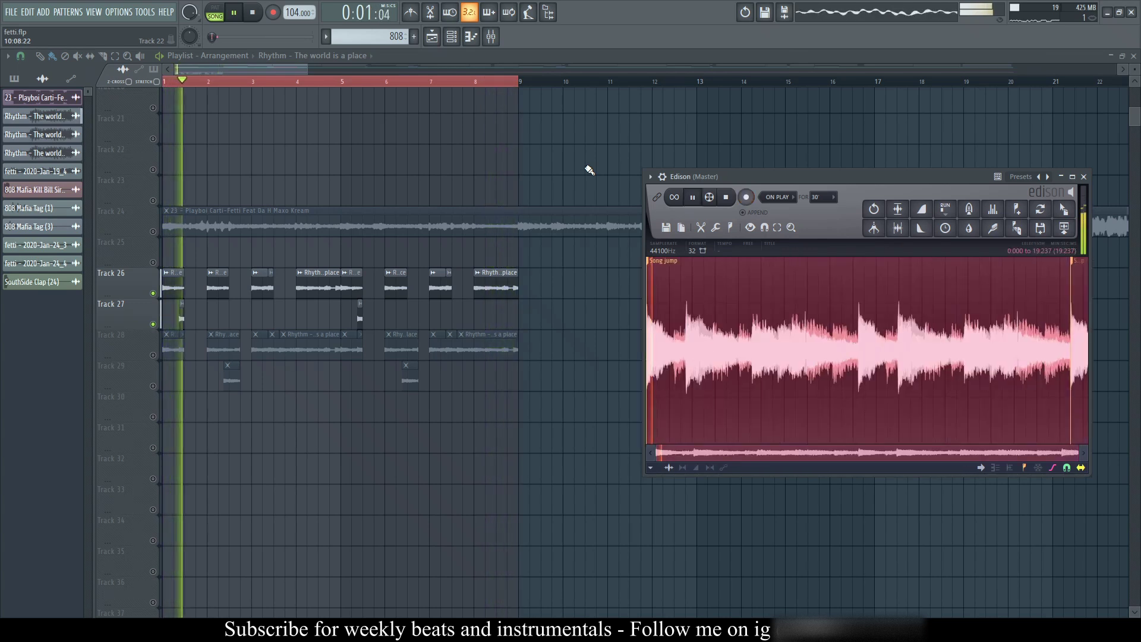
click(698, 196)
right_click(309, 139)
key(space)
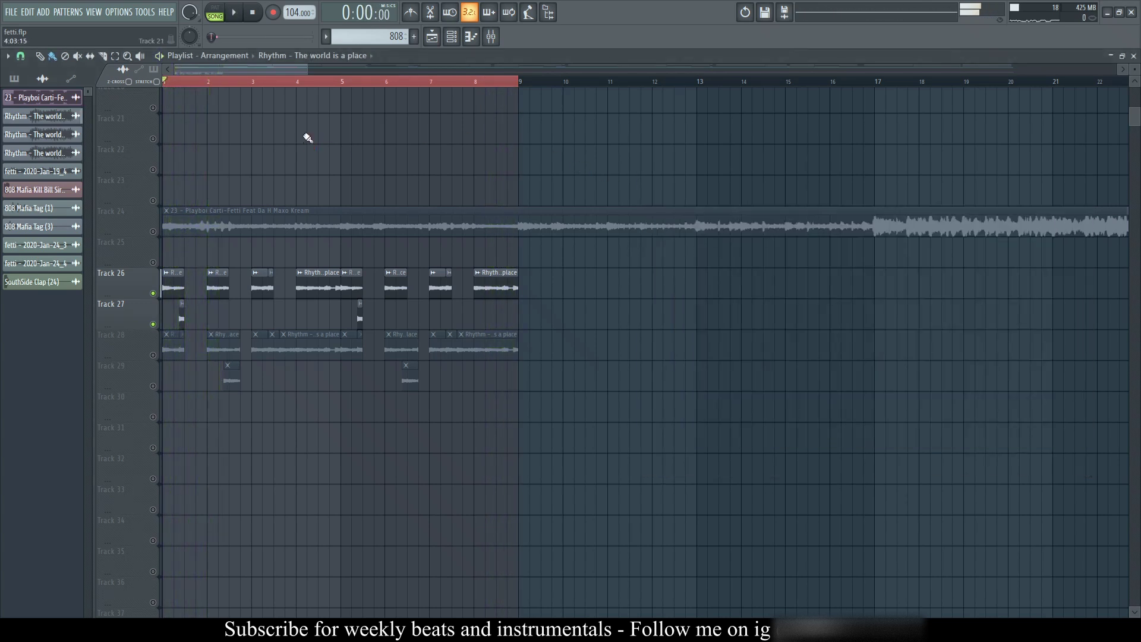
Delete the excess tail after the second marker in Edison and place the trimmed recording at bar 1 of Track 22
key(Tab)
drag(714, 169, 491, 150)
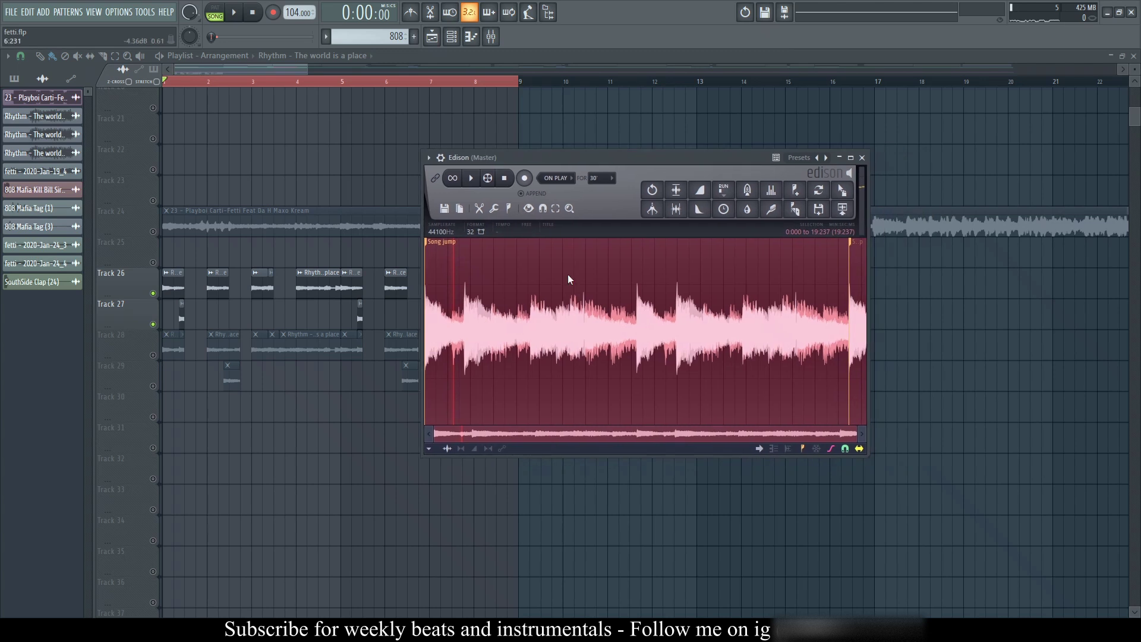
key(ctrl+a)
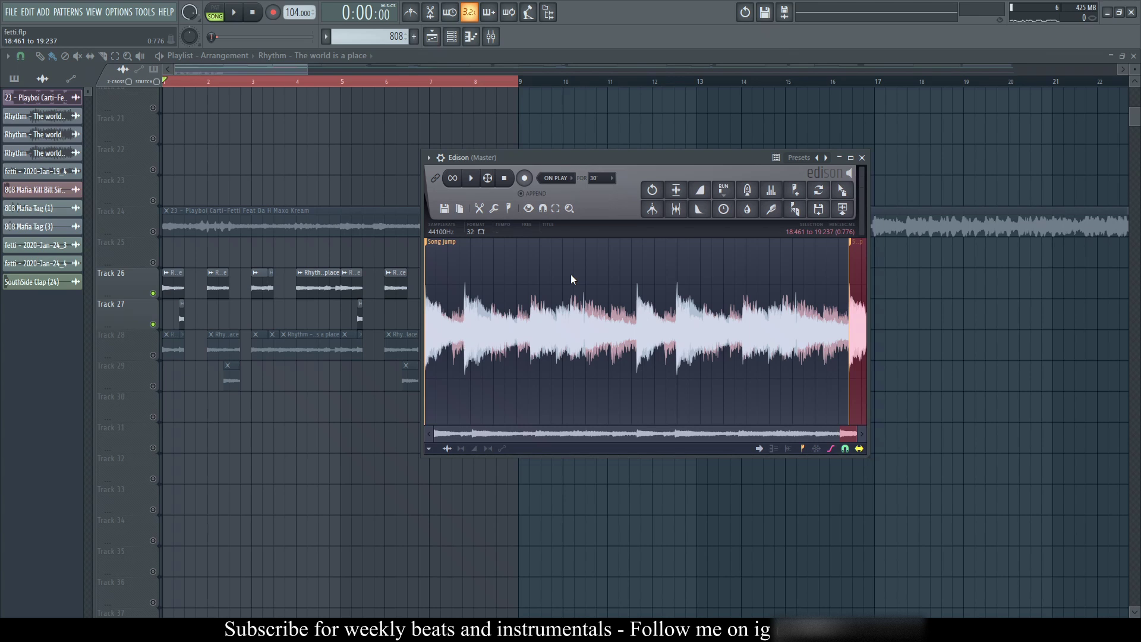
key(Delete)
drag(676, 161, 807, 170)
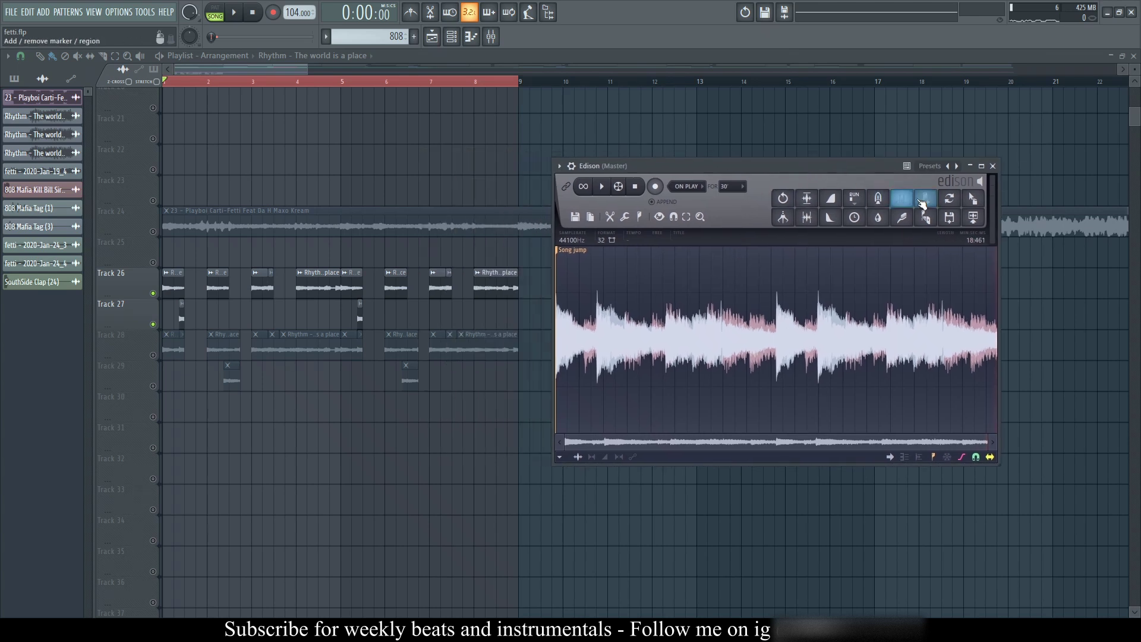
drag(973, 199, 205, 165)
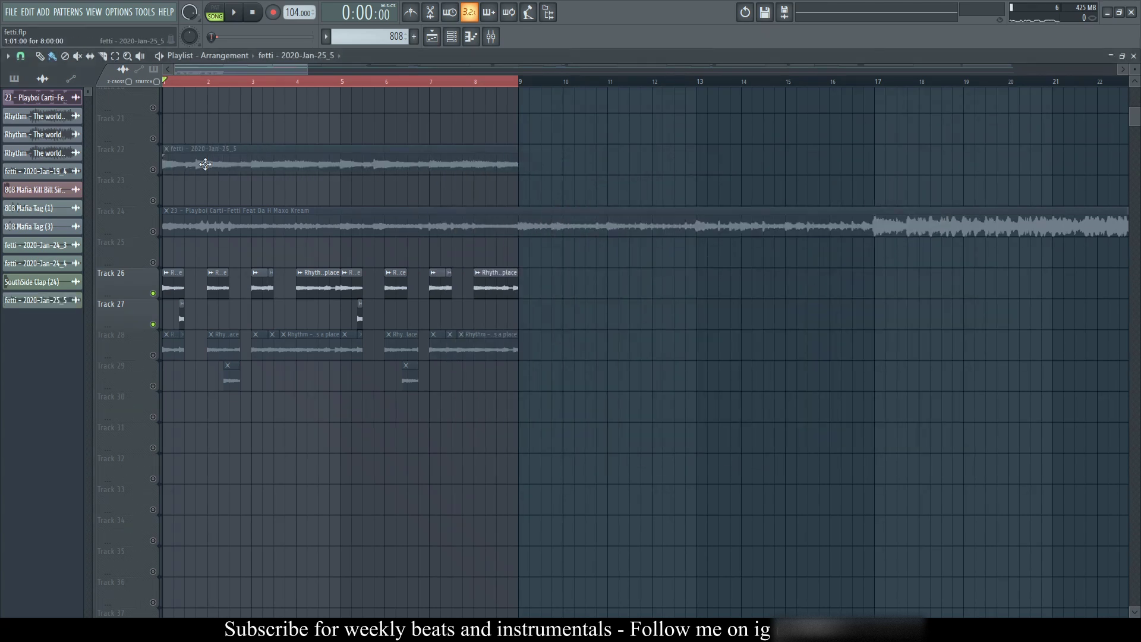
right_click(154, 170)
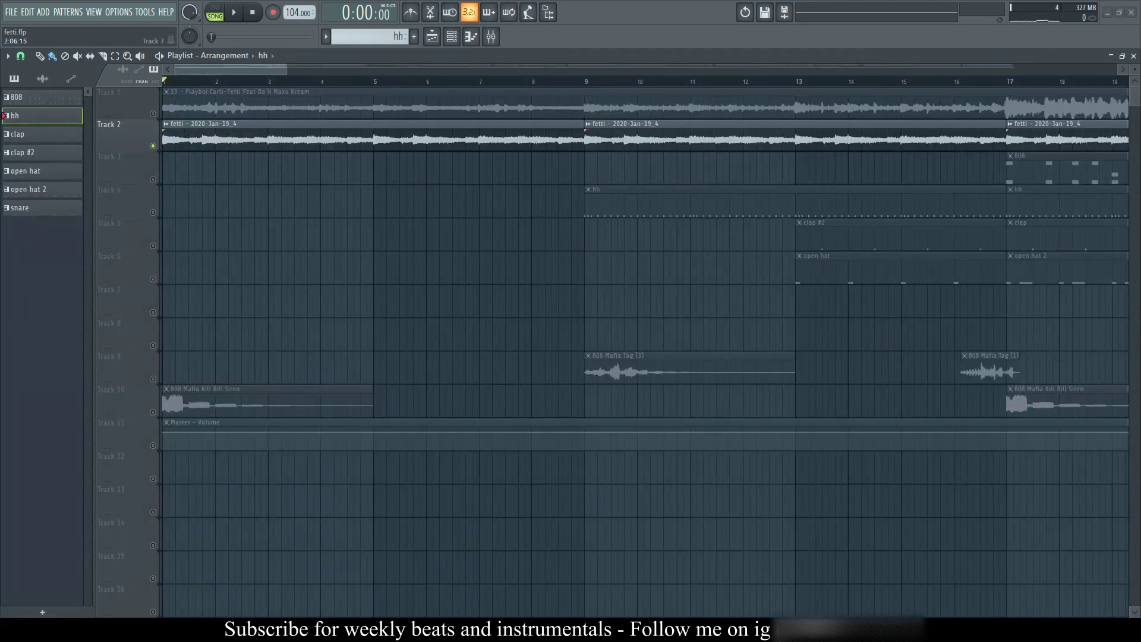
Play the Track 2 sample loop and enable and inspect the first Fruity parametric EQ 2 on the sample mixer track
key(space)
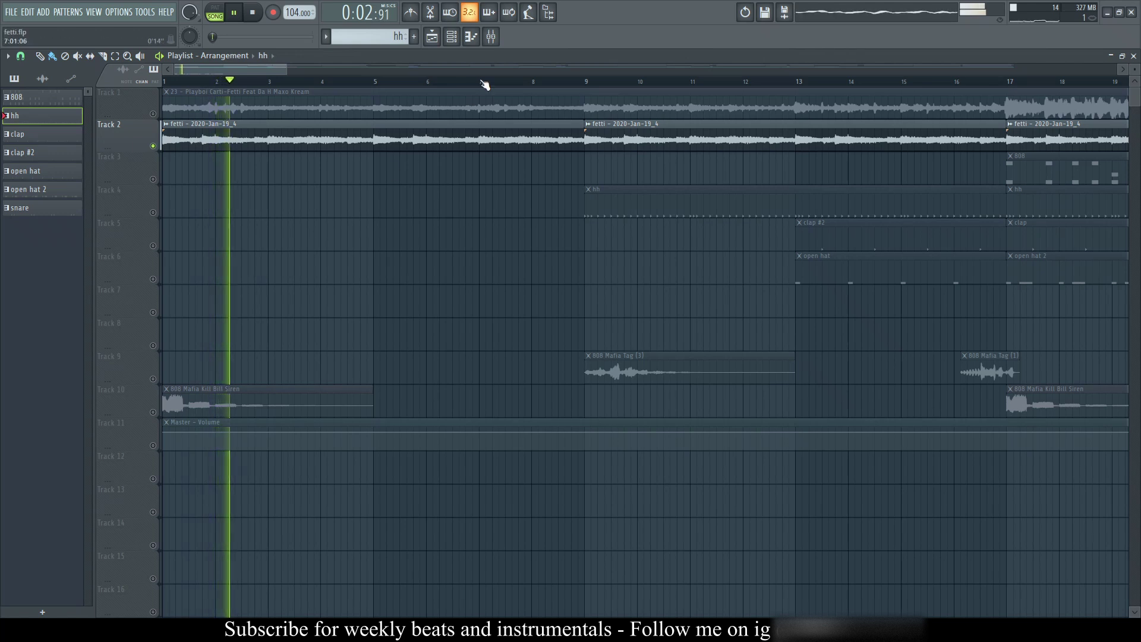
click(491, 37)
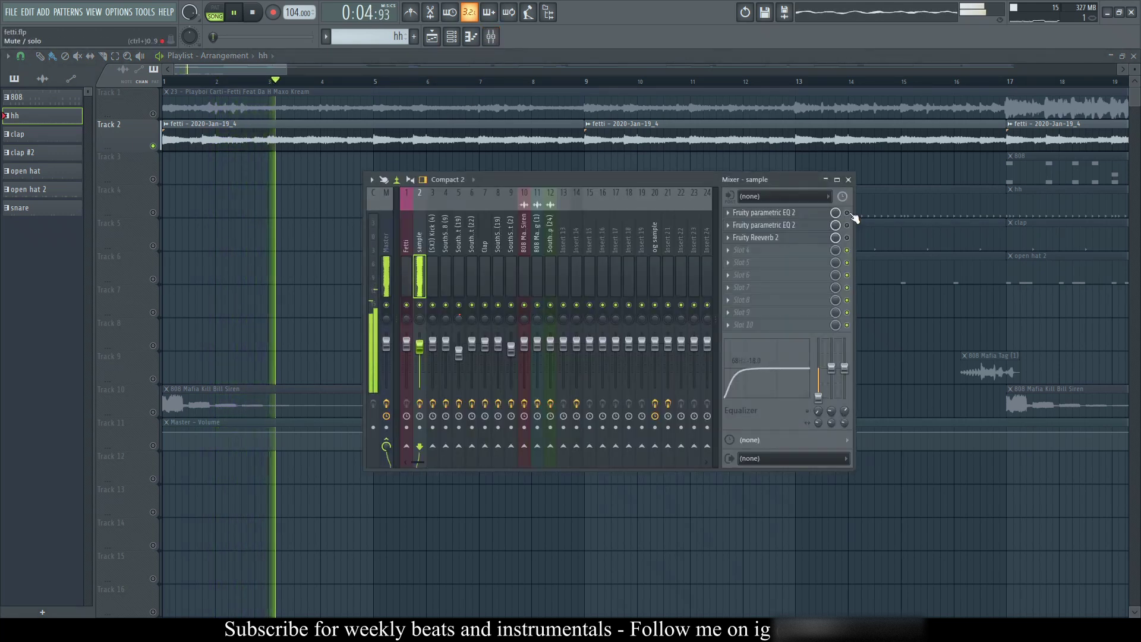
click(810, 214)
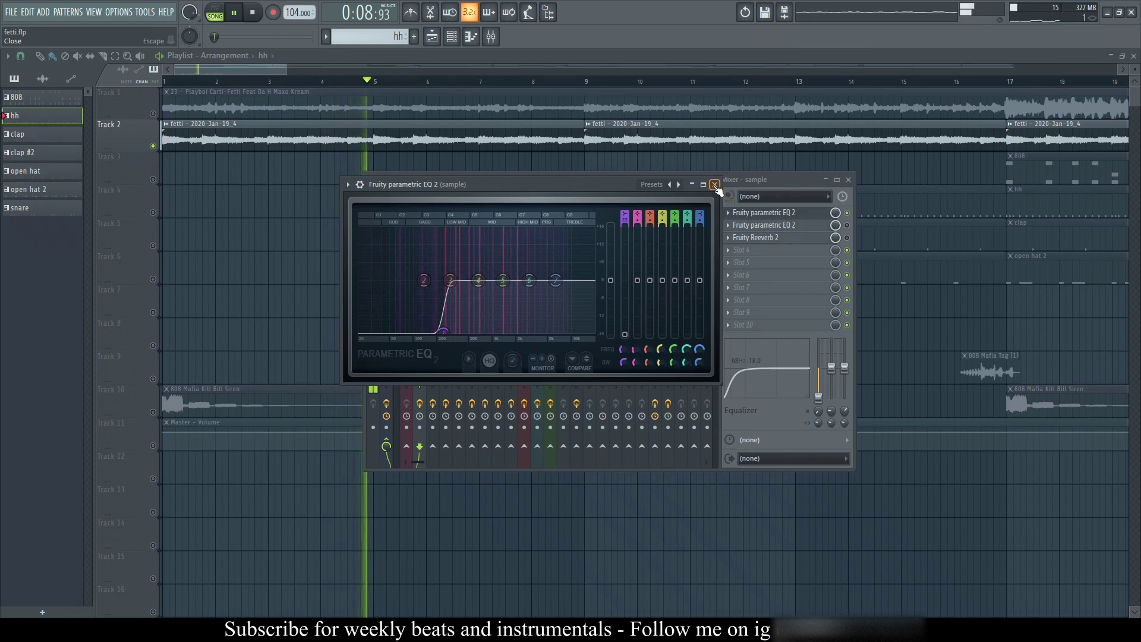
click(810, 214)
Enable and inspect the second Fruity parametric EQ 2 and the Fruity Reeverb 2 on the sample mixer track
click(827, 226)
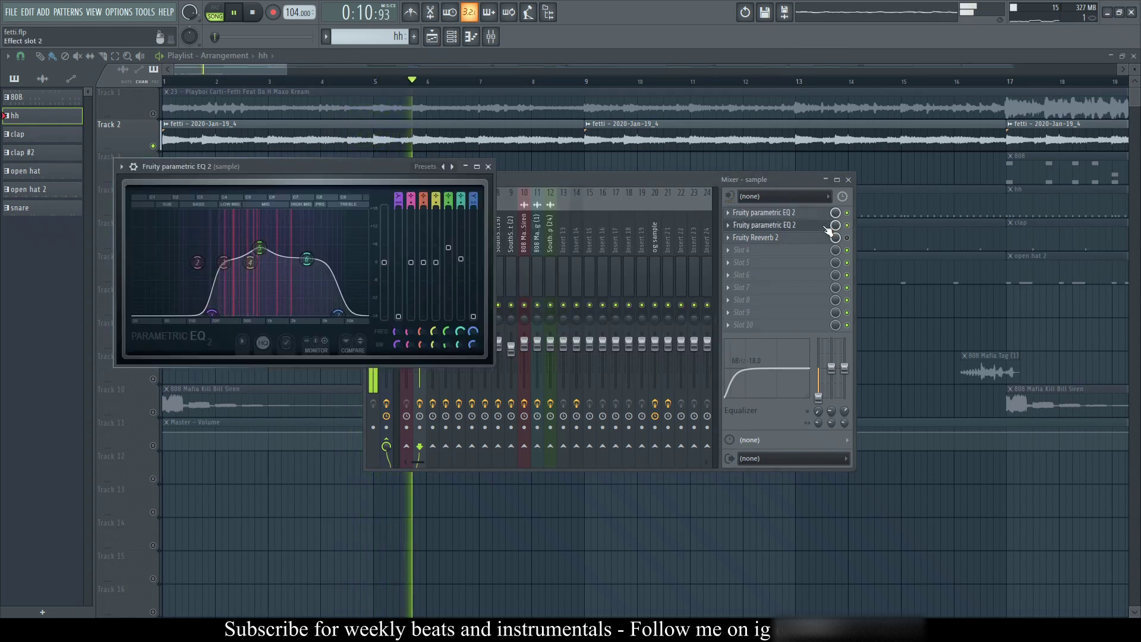
click(488, 166)
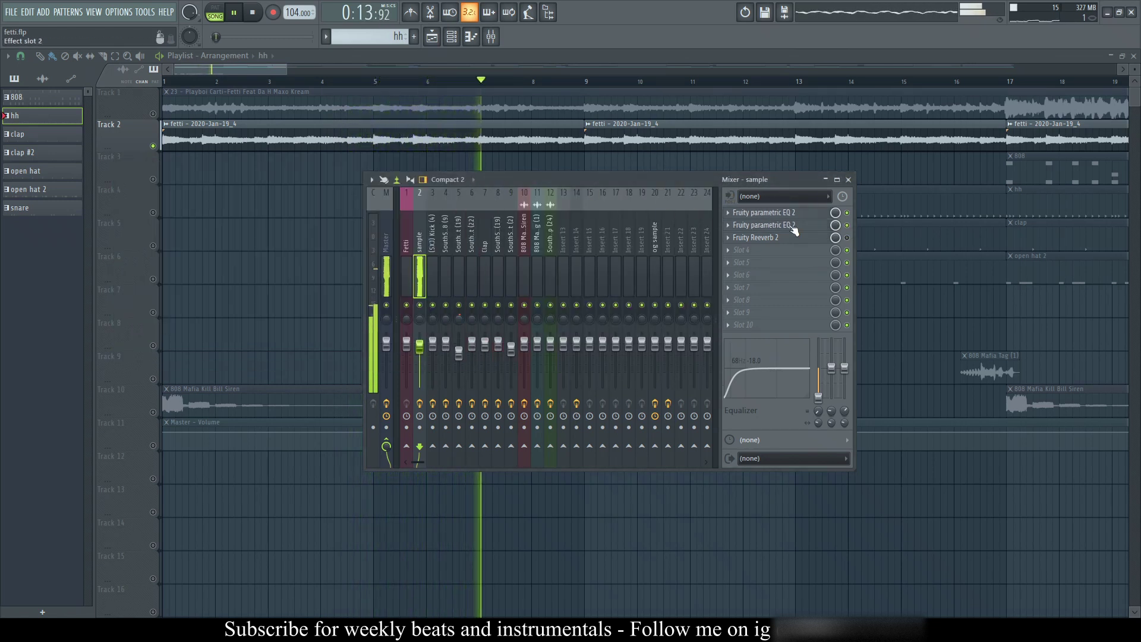
click(822, 238)
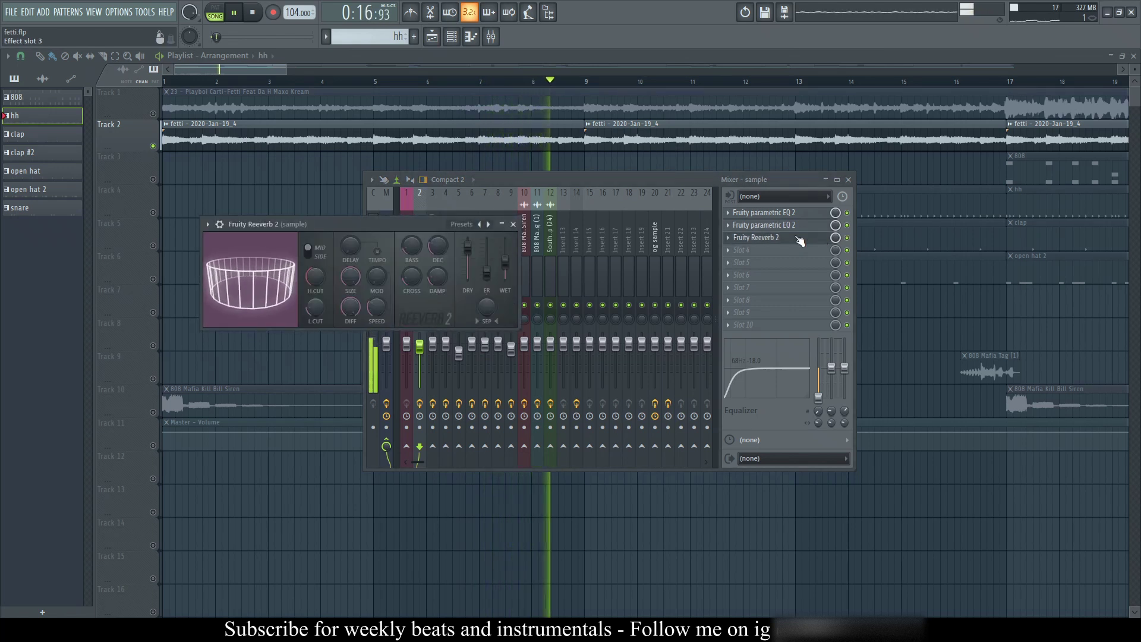
Stop playback, leave the mixer, and open the channel rack in pattern mode with the 808 pattern
key(space)
click(513, 225)
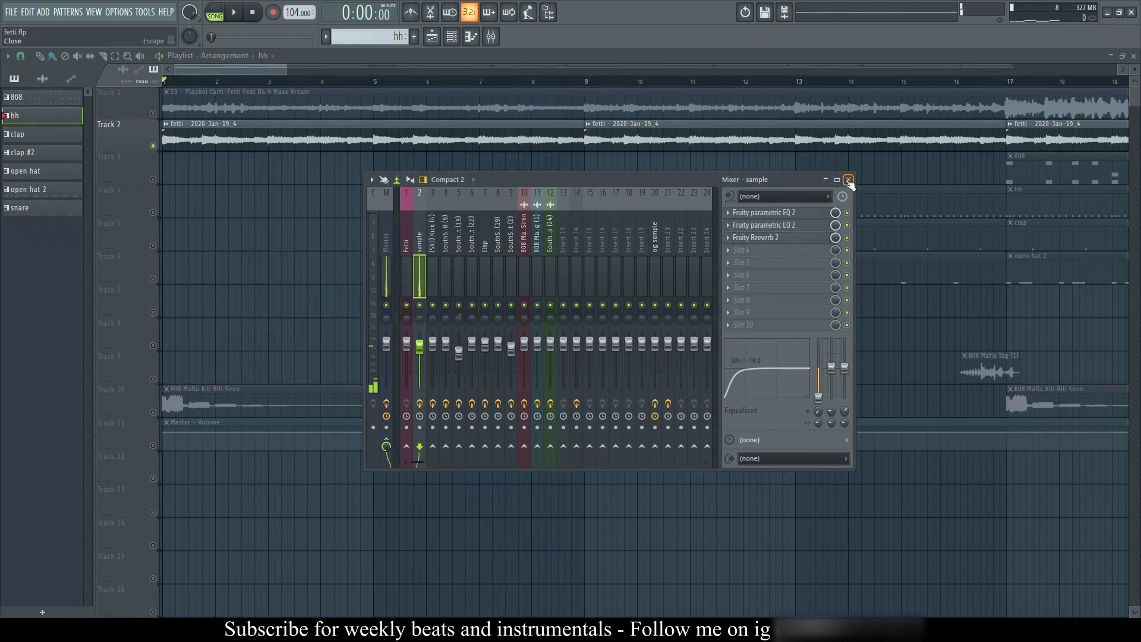
click(849, 180)
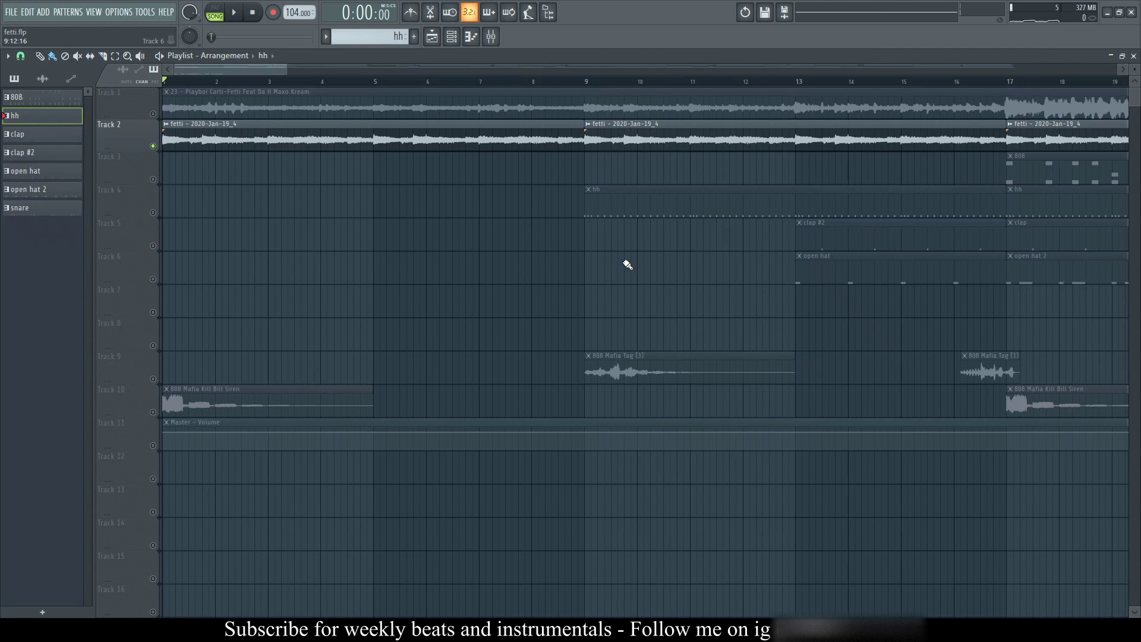
click(216, 16)
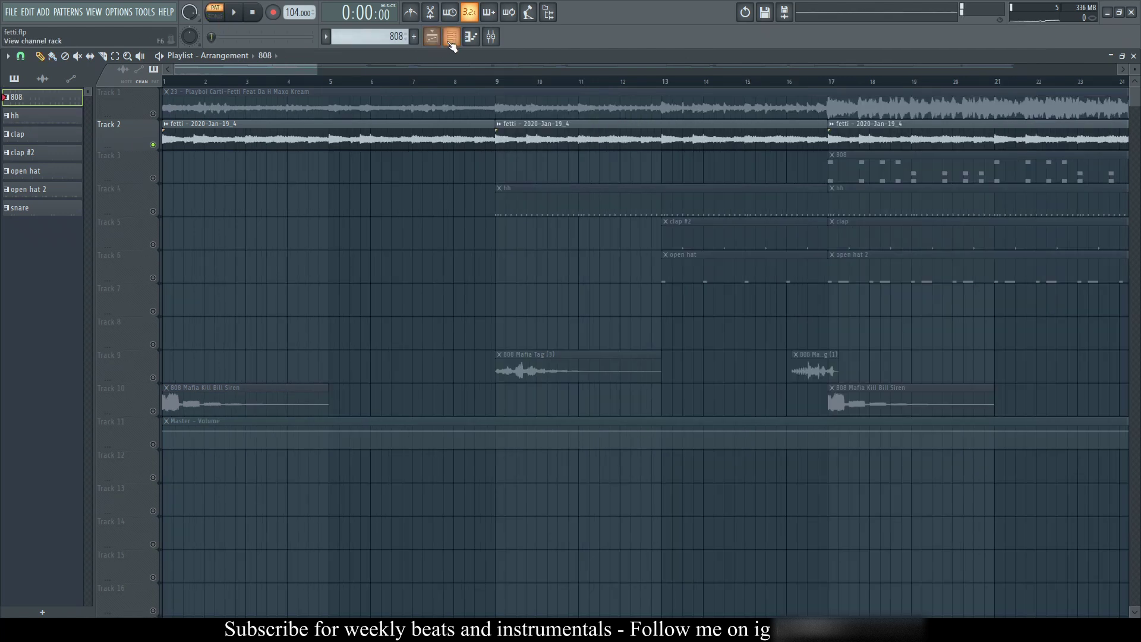
click(452, 36)
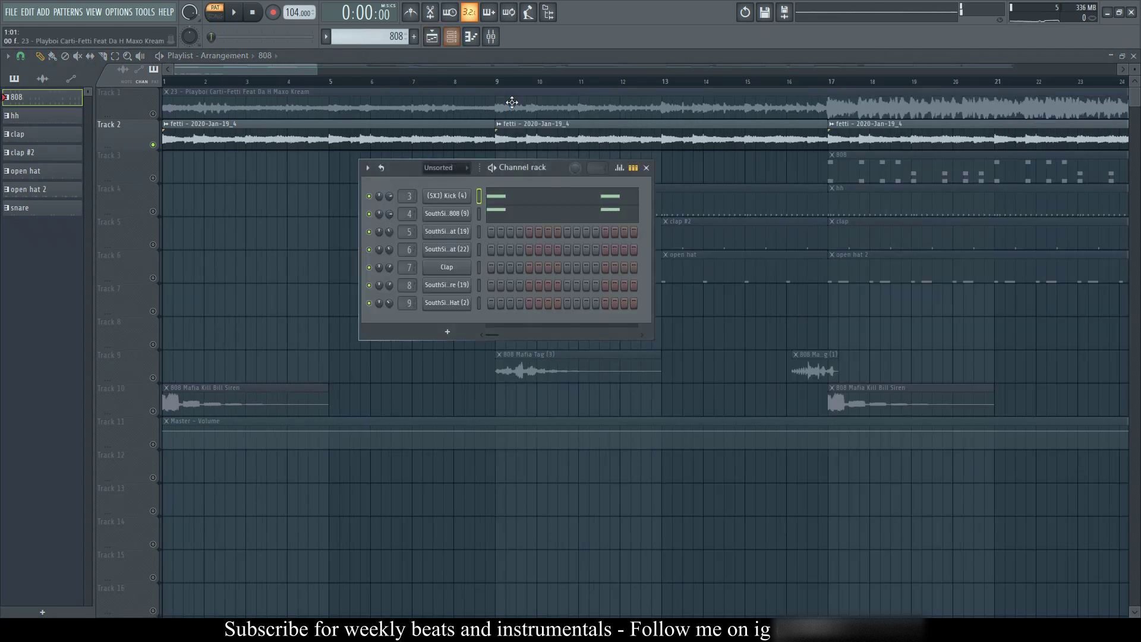
Audition and inspect the samples loaded in the (SXJ) Kick (4) and SouthSide 808 (9) channels
click(465, 205)
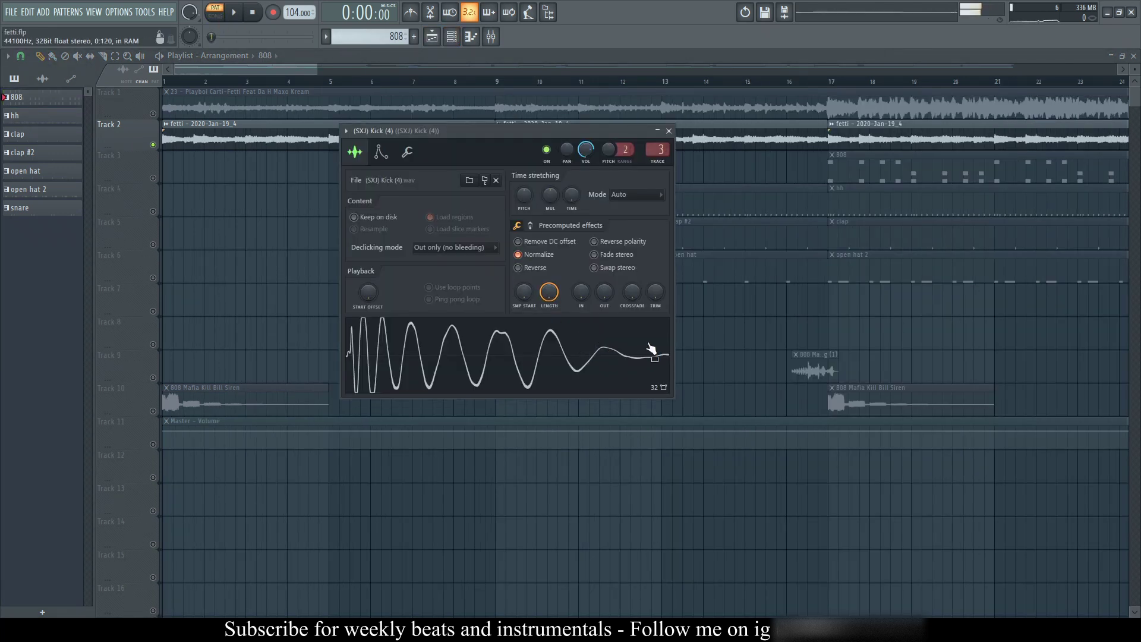
click(670, 131)
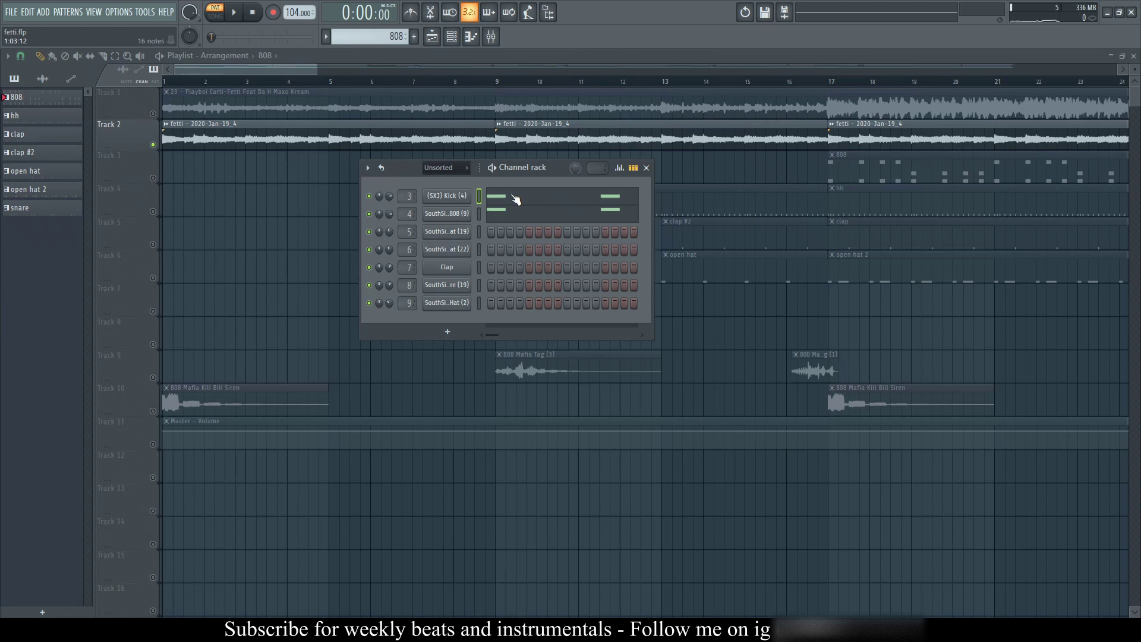
click(469, 214)
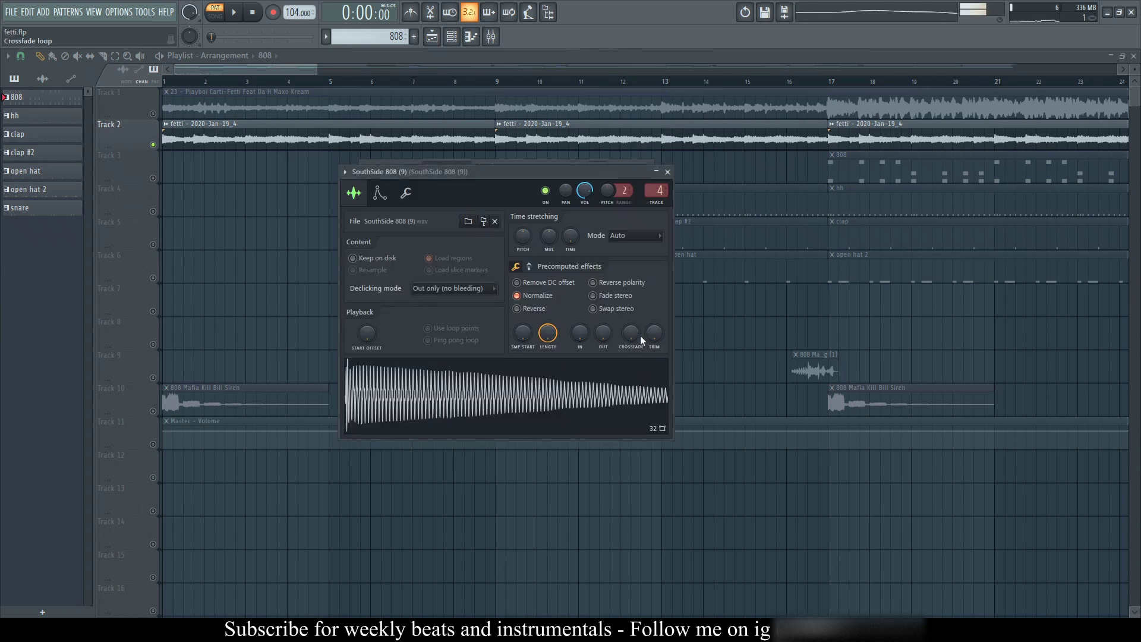
click(669, 172)
Inspect the samples loaded in the SouthSide Hi-Hat (19) and SouthSide Hi-Hat (22) channels
click(459, 232)
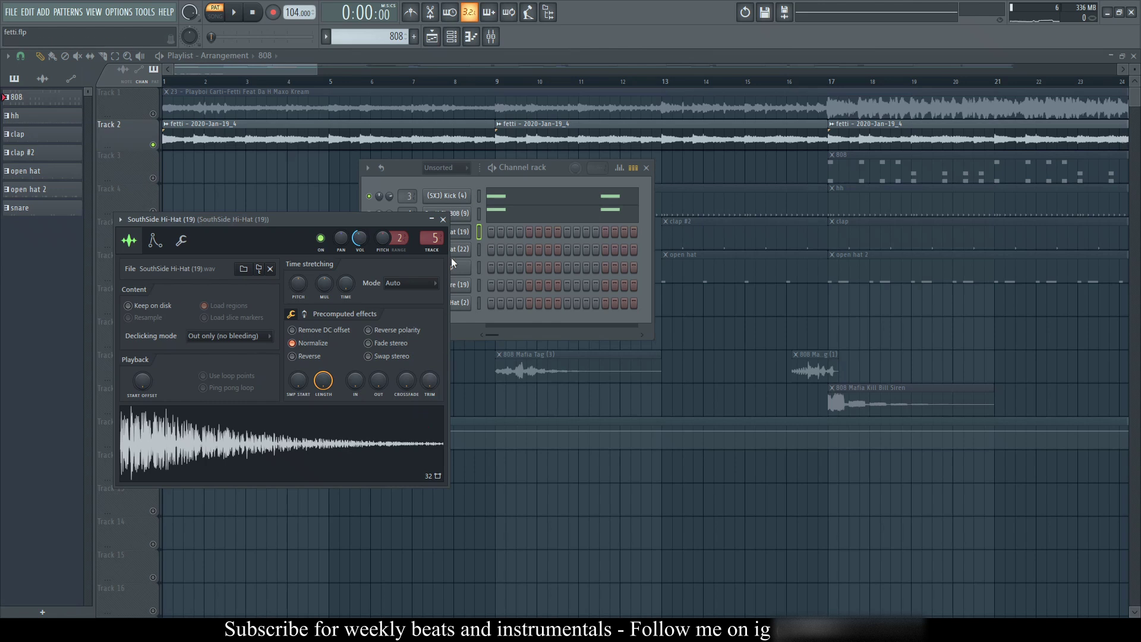
click(443, 219)
click(459, 249)
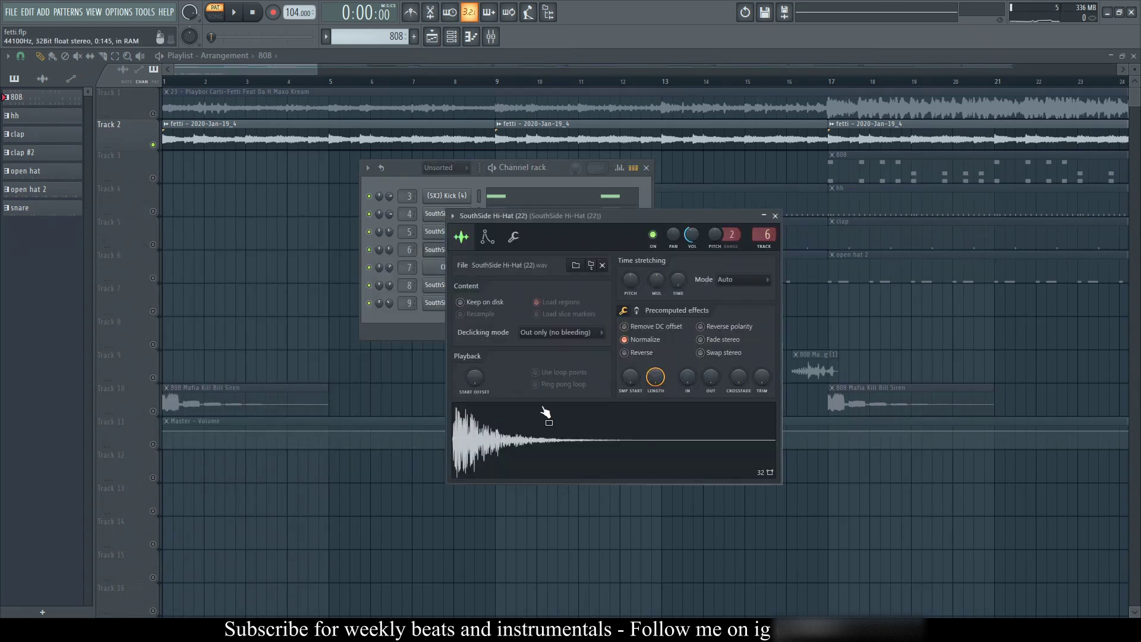
click(776, 216)
Inspect the Clap, SouthSide Snare (19), and SouthSide Open Hat (2) channel samples, then close the channel rack
click(460, 269)
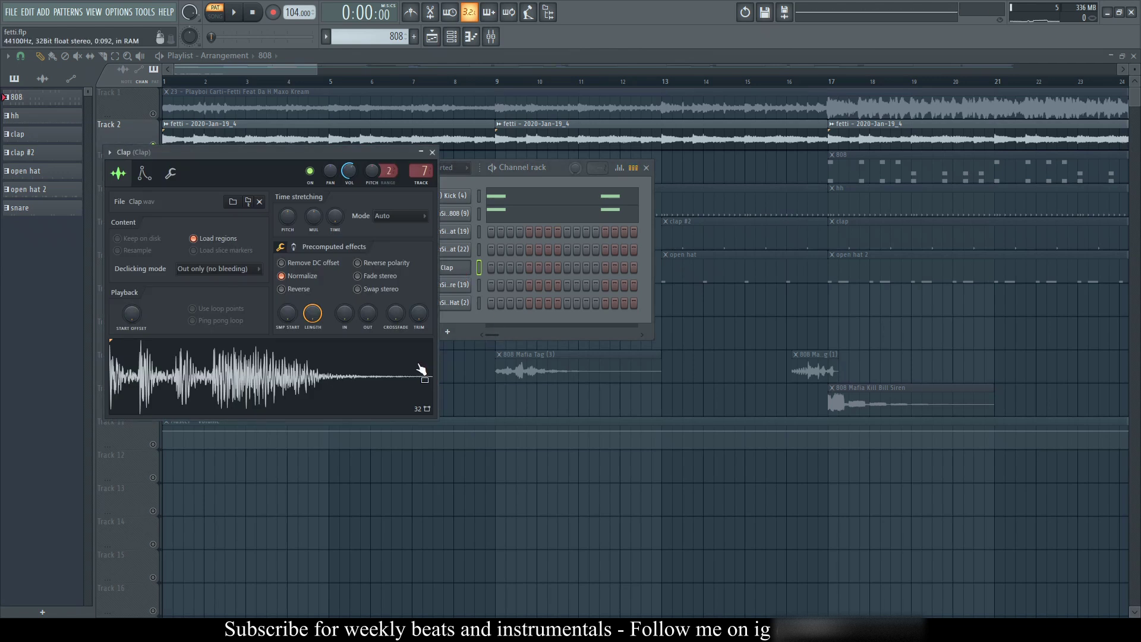
click(432, 152)
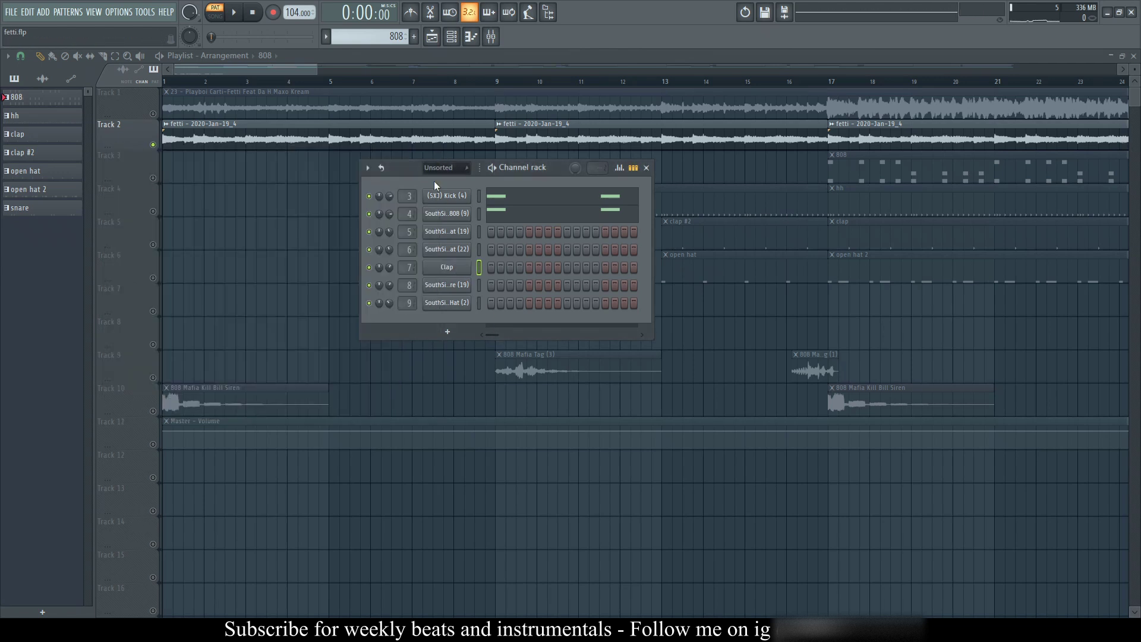
click(447, 285)
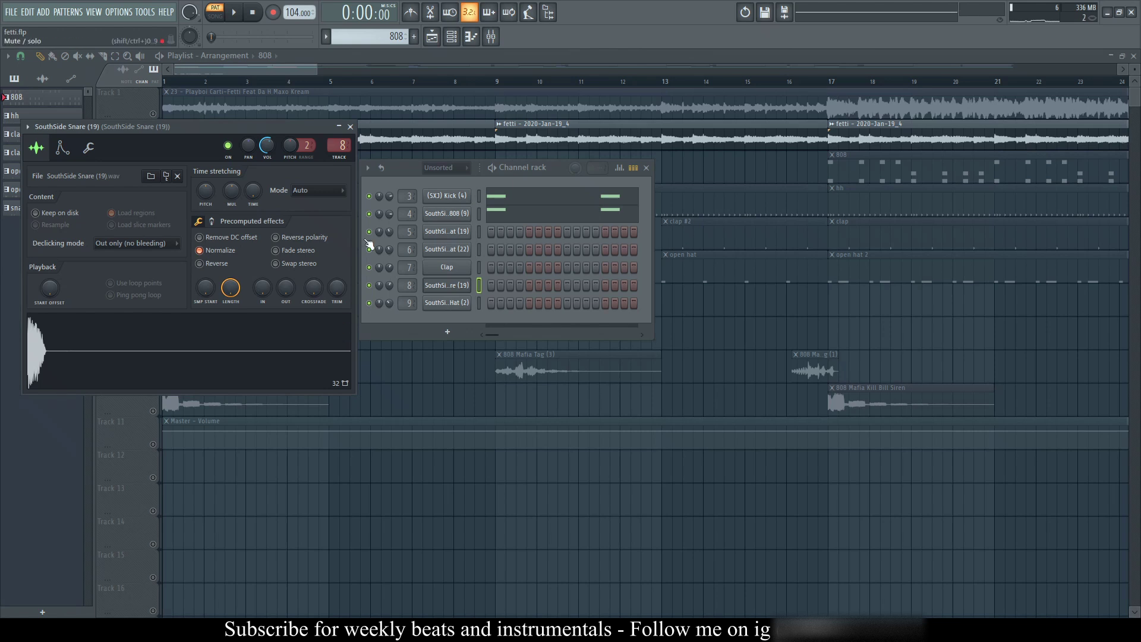
click(351, 127)
click(447, 303)
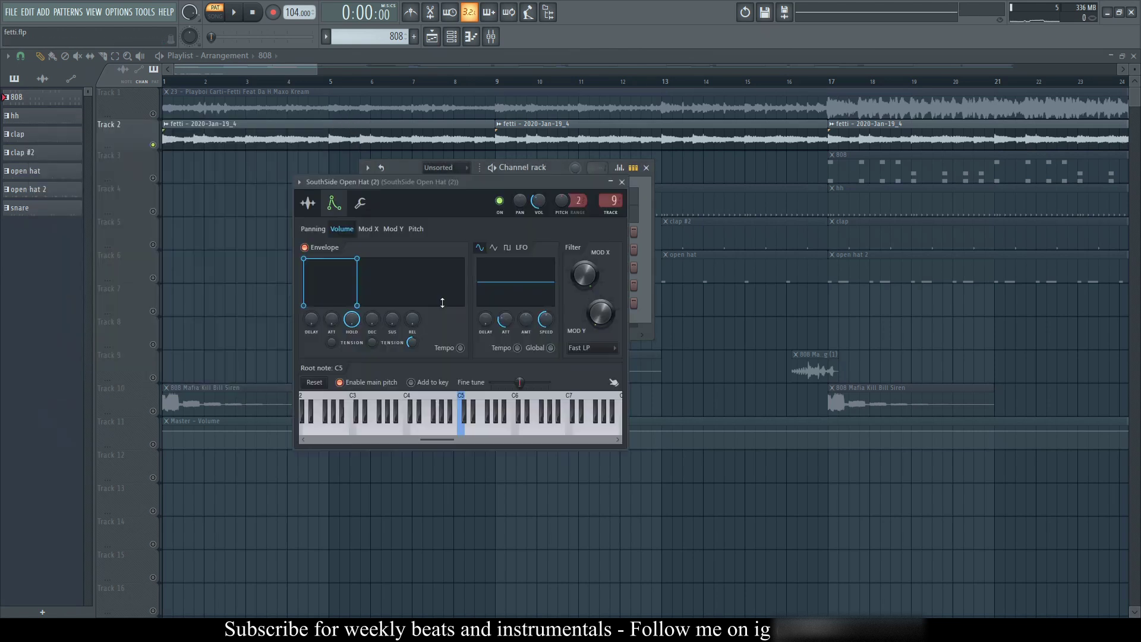
click(309, 203)
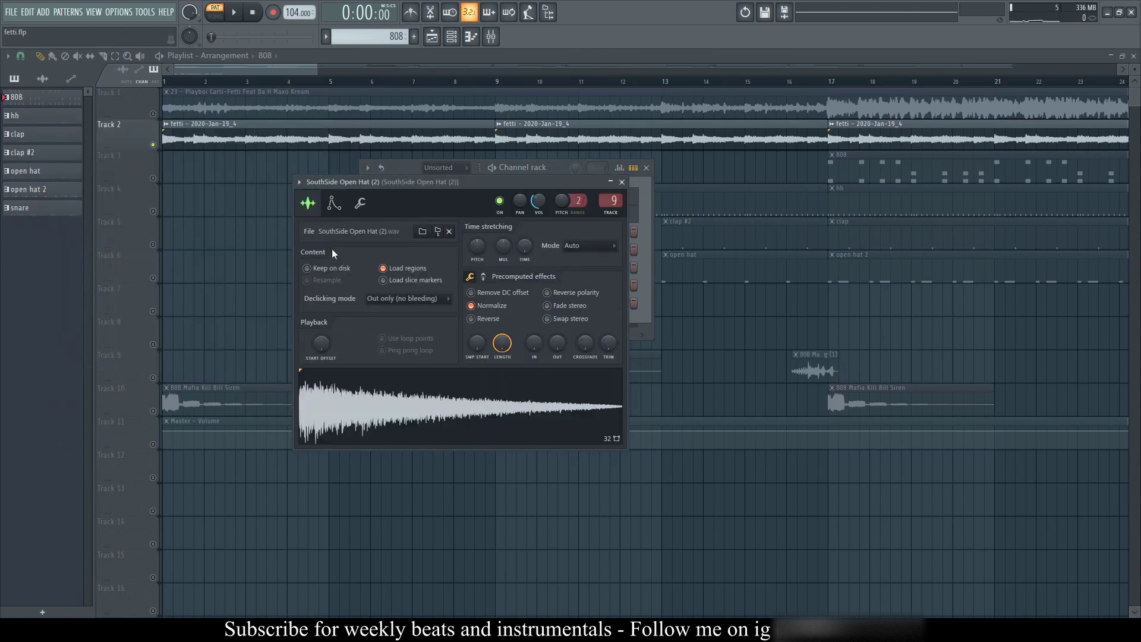
click(622, 182)
click(647, 168)
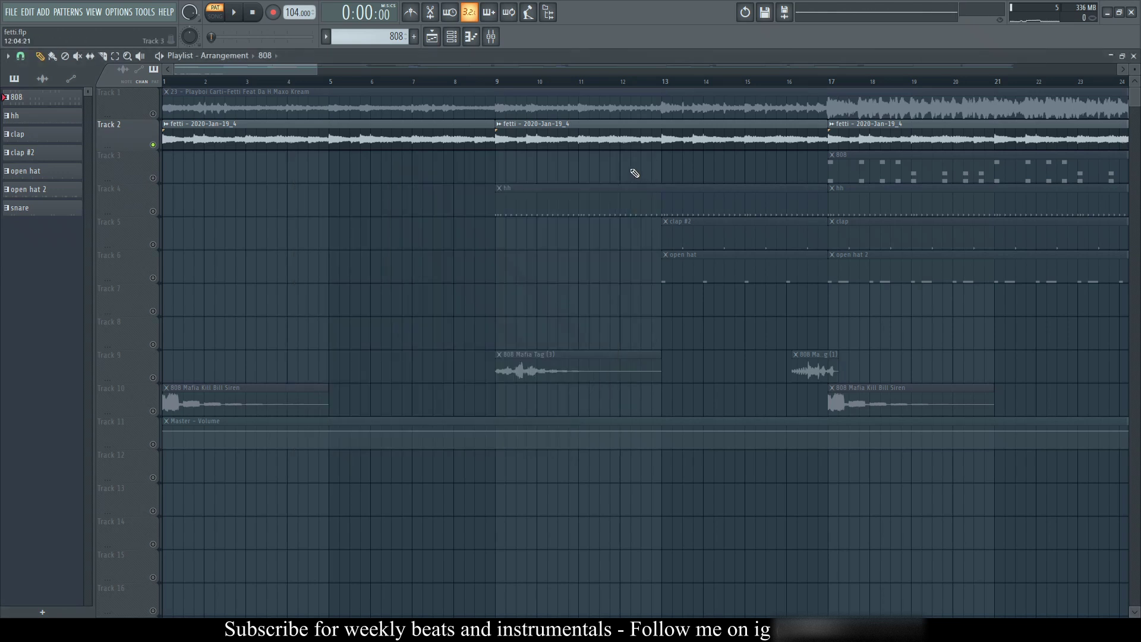
Play the 808 pattern and enable and inspect the Fruity parametric EQ 2 on the kick and SouthSide 808 mixer tracks
scroll(479, 94, down, 2)
click(489, 41)
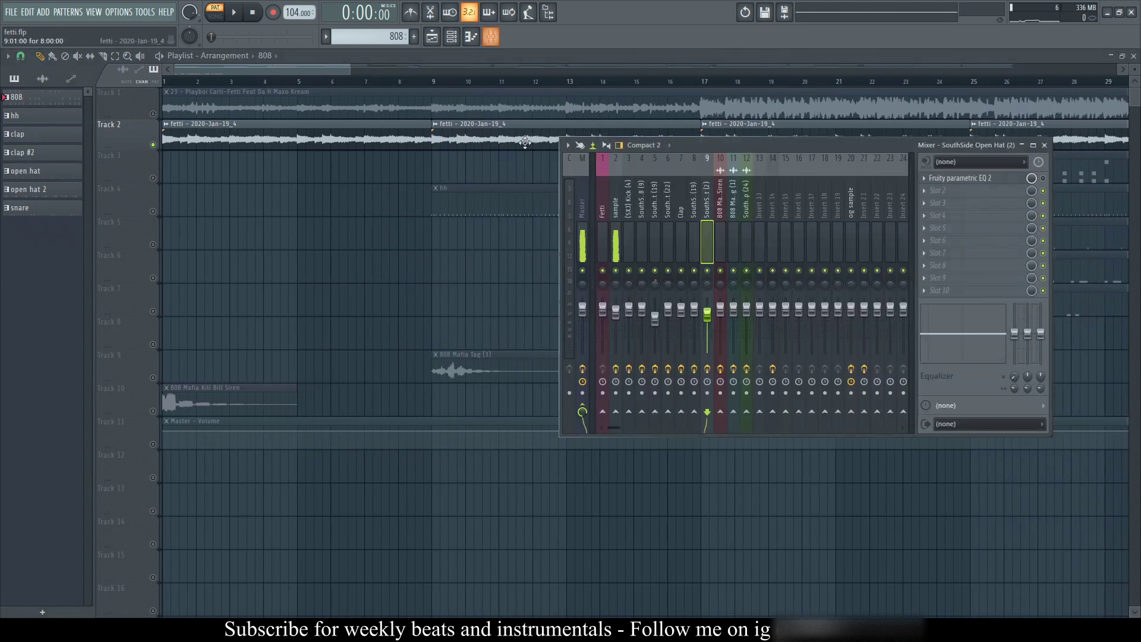
click(643, 271)
click(628, 271)
click(630, 249)
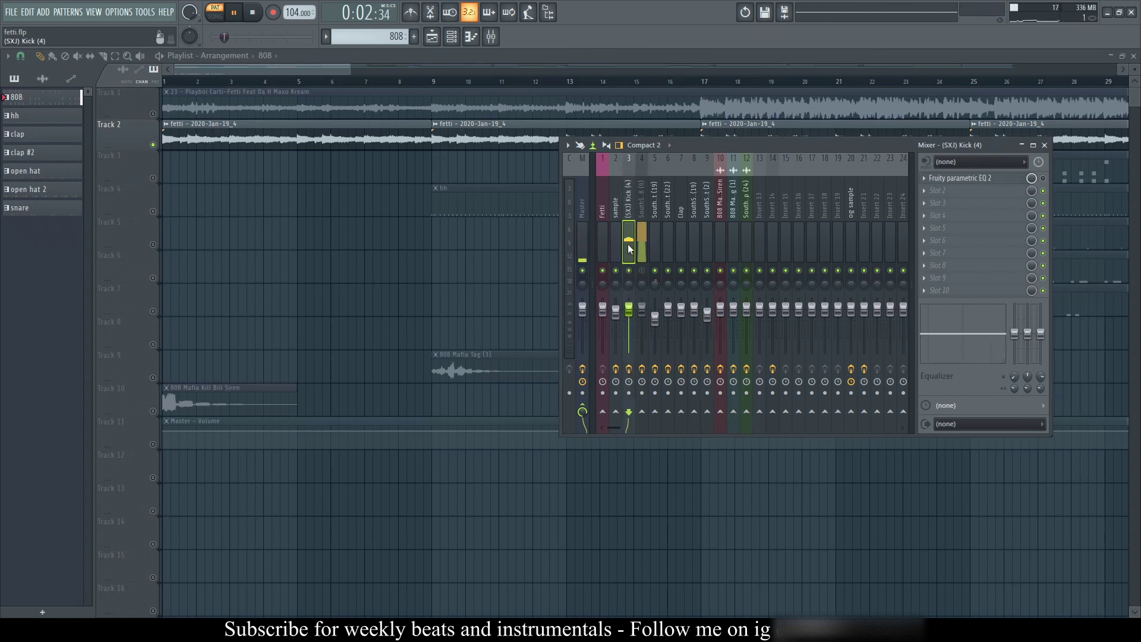
click(1005, 179)
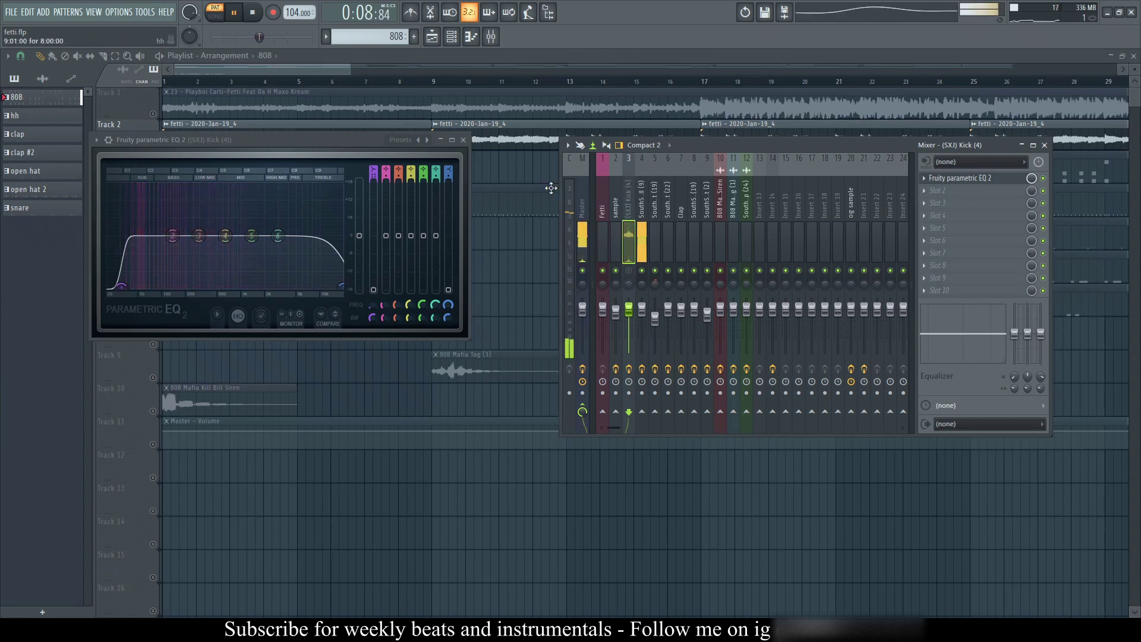
click(464, 140)
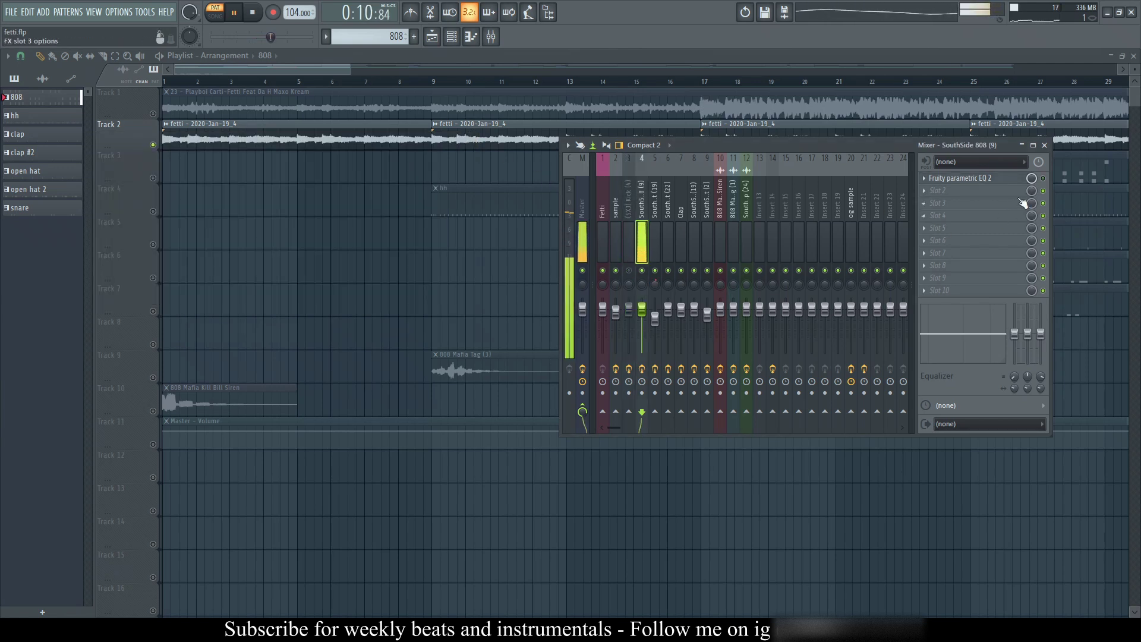
click(963, 178)
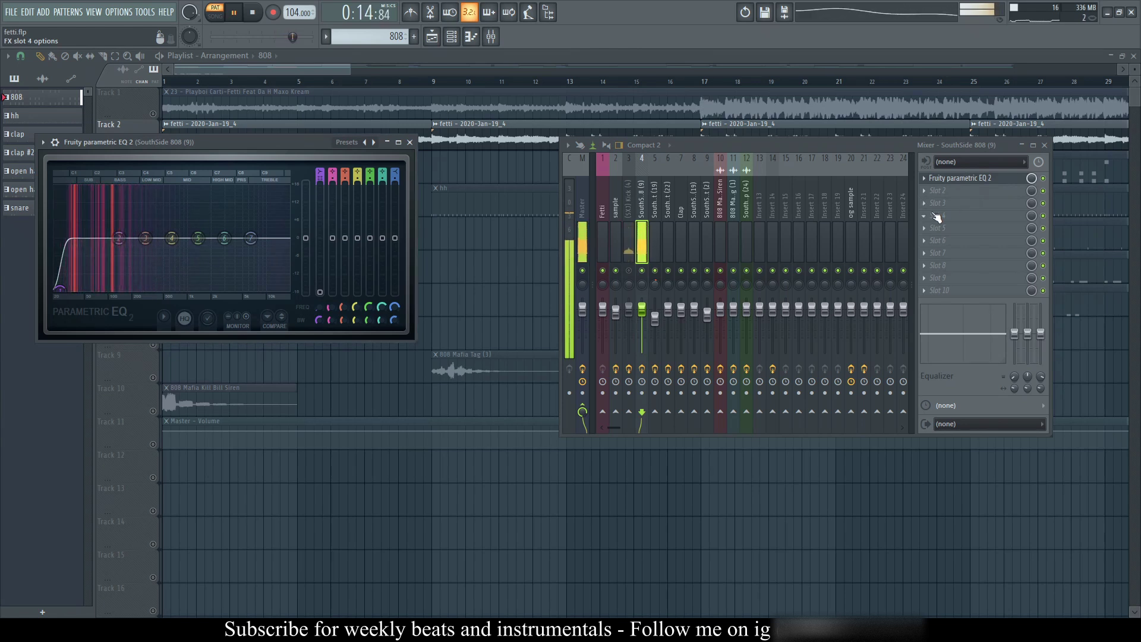
click(409, 142)
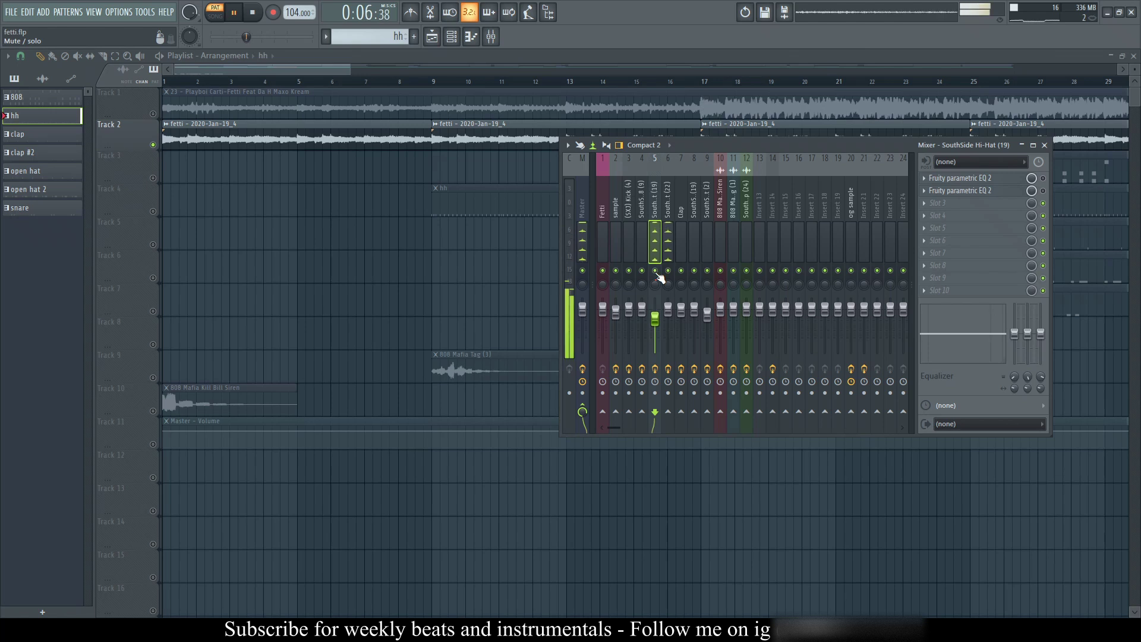
With the hh pattern playing, enable and inspect every Fruity parametric EQ 2 on the SouthSide Hi-Hat (19) and Hi-Hat (22) mixer tracks
click(1027, 180)
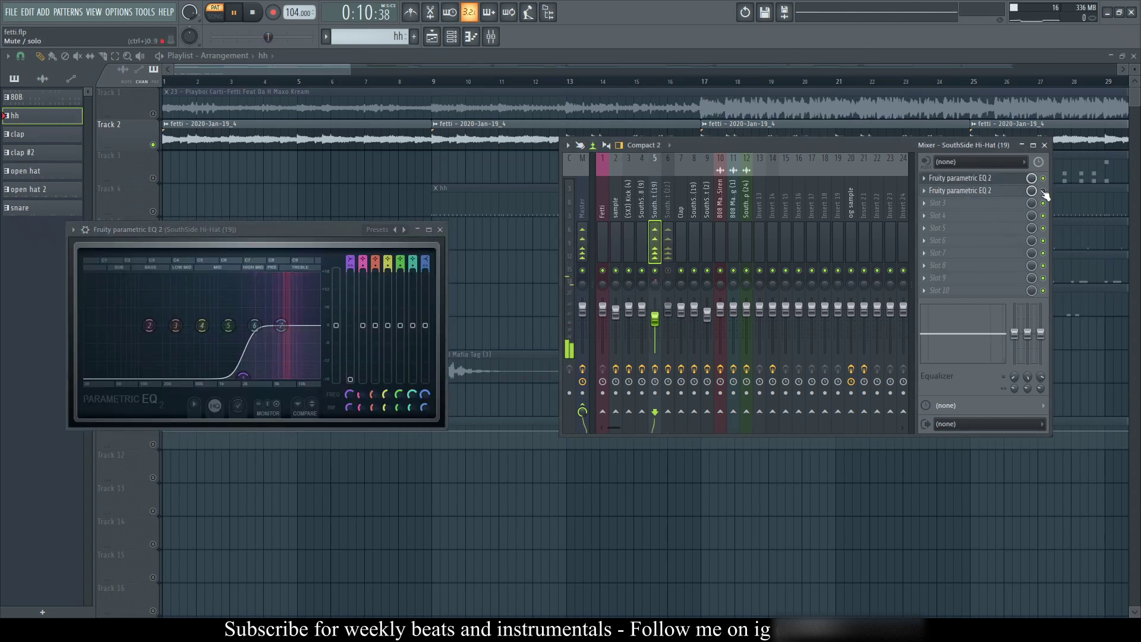
click(1019, 191)
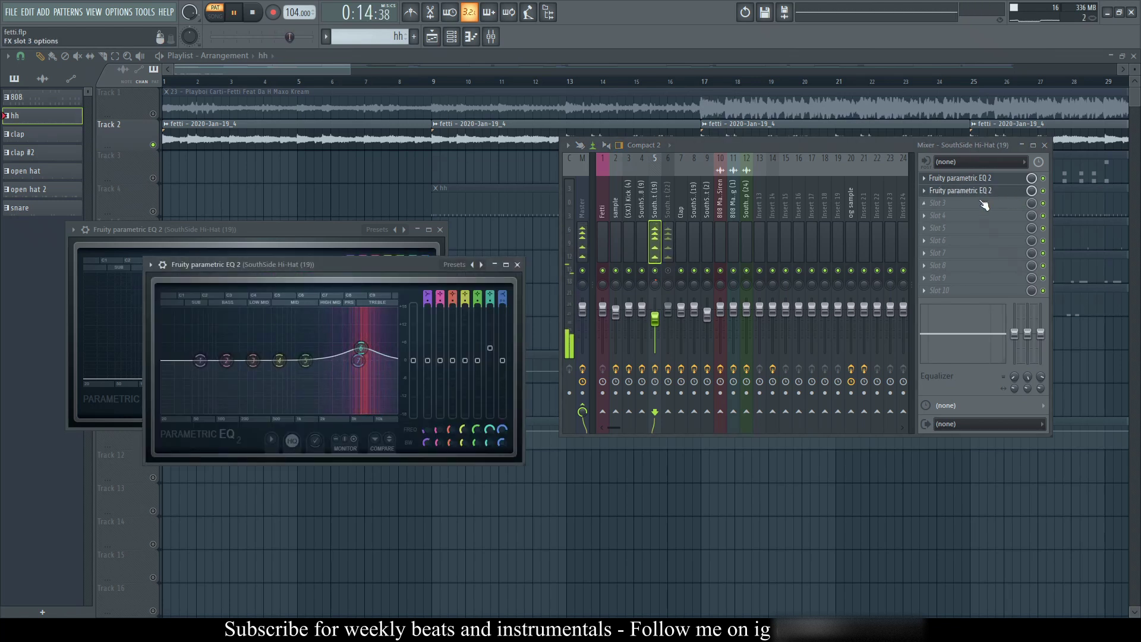
click(517, 265)
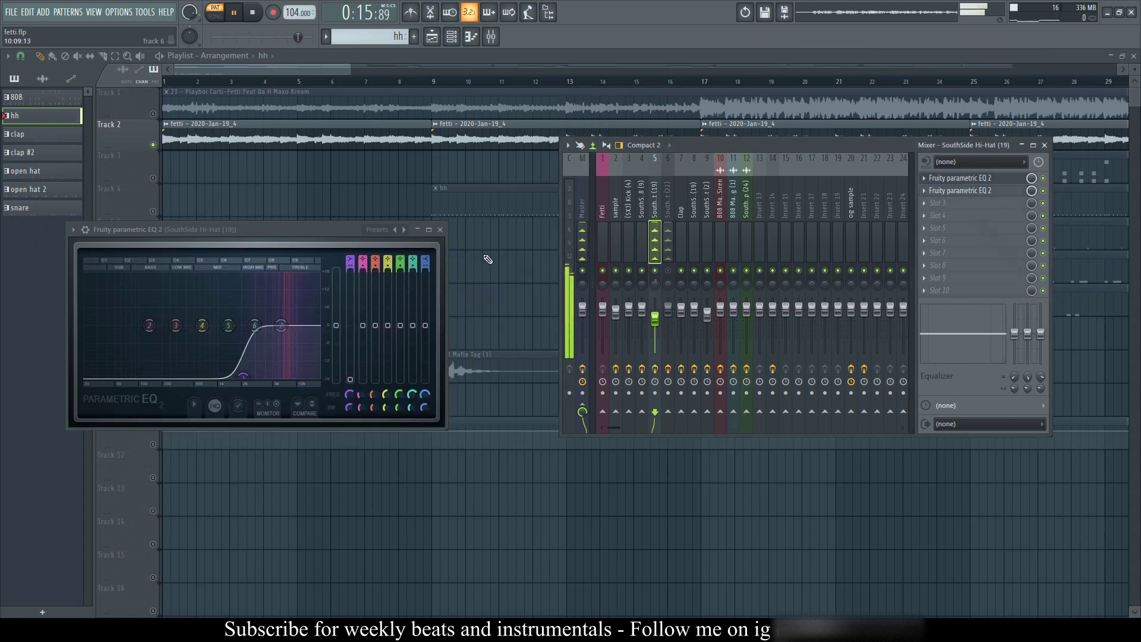
click(440, 229)
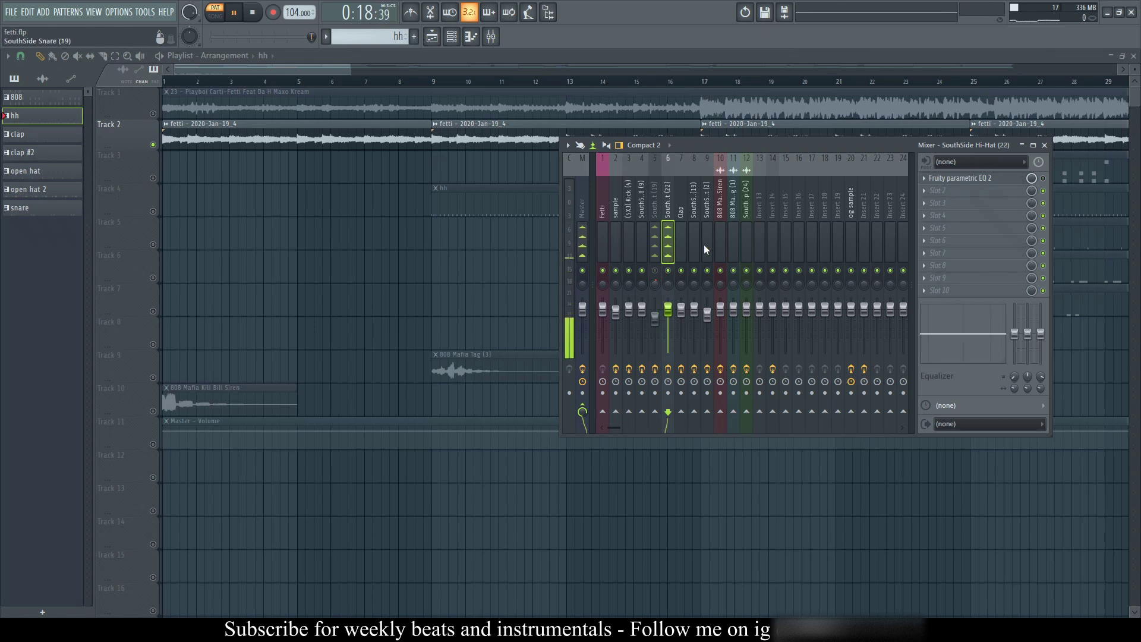
click(975, 178)
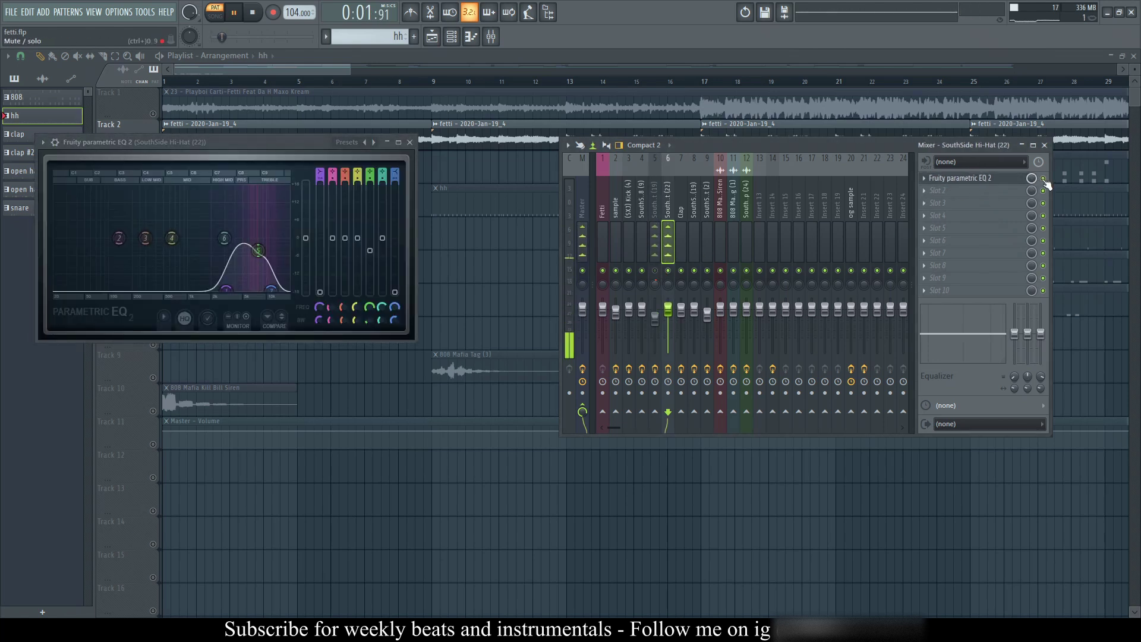
click(410, 142)
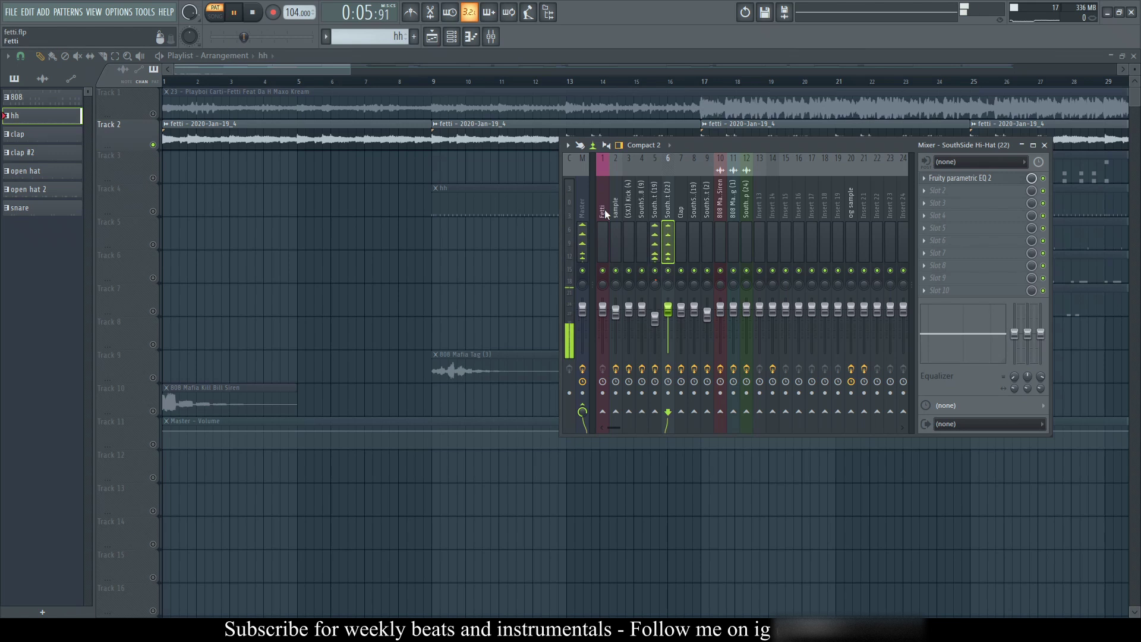
Play the clap pattern with the snare muted, and enable and inspect the Clap track's Fruity parametric EQ 2 and Fruity Reeverb 2
scroll(393, 37, down, 1)
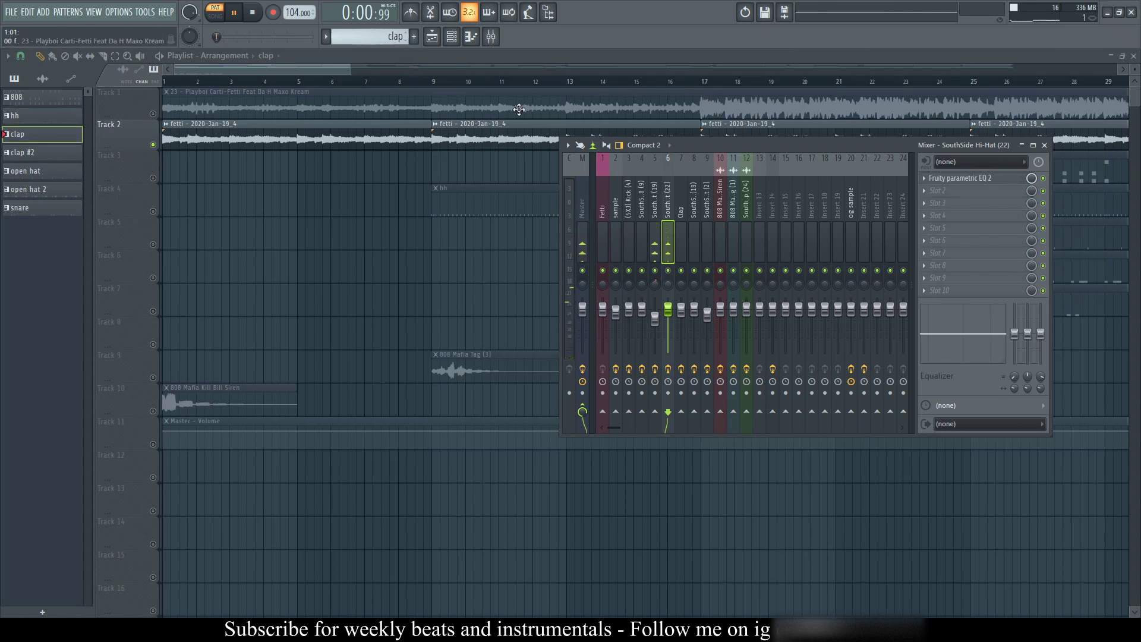
click(684, 250)
click(695, 271)
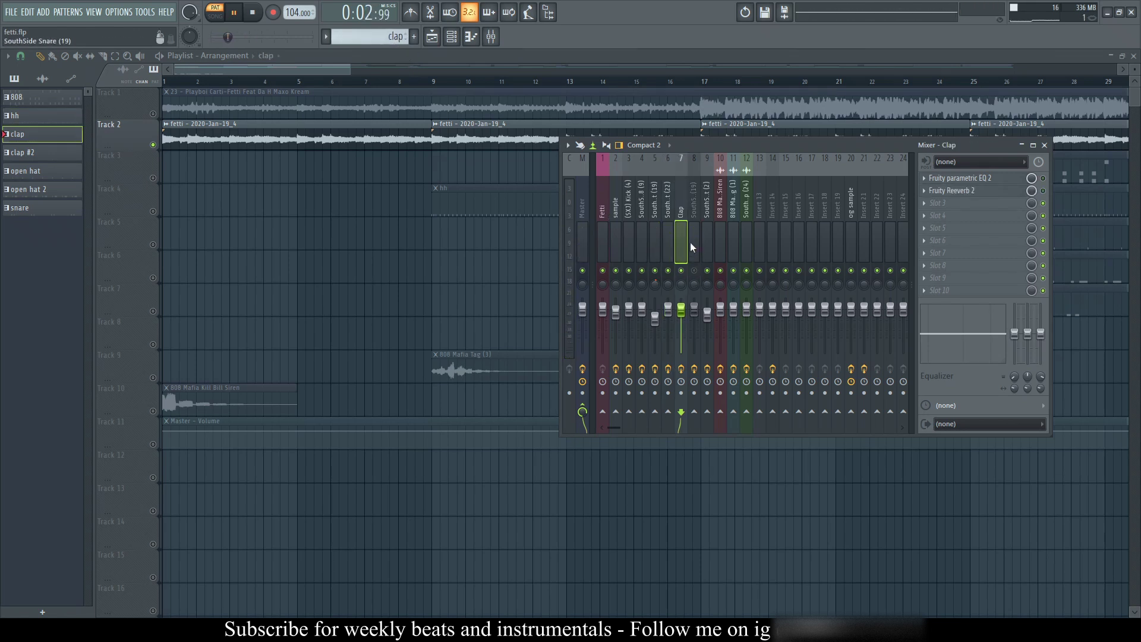
click(999, 178)
click(1044, 186)
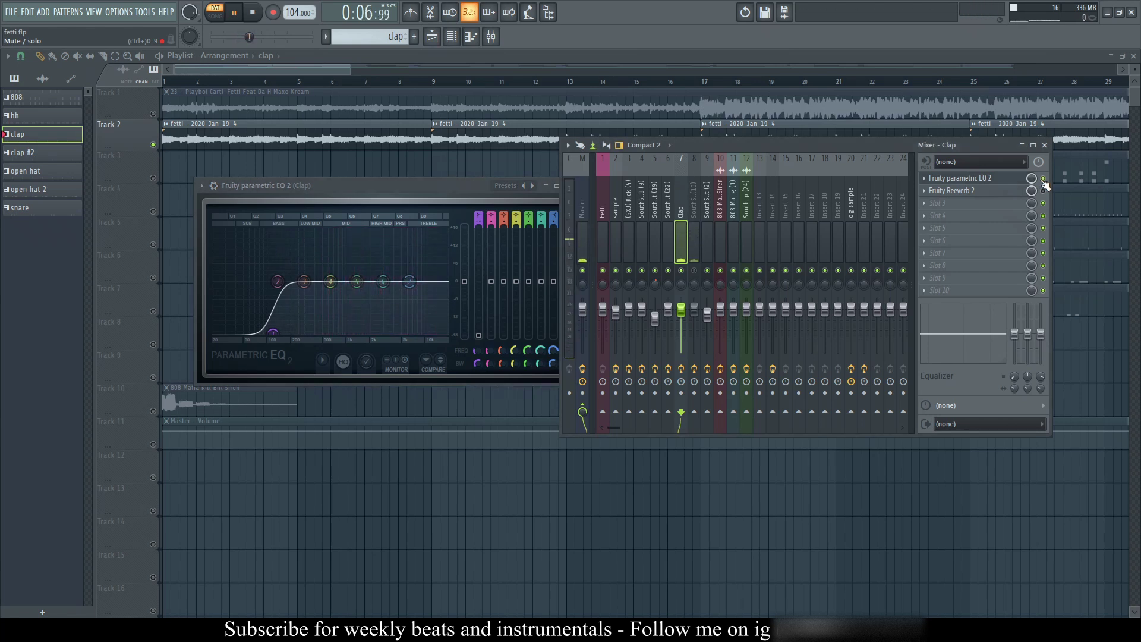
click(477, 203)
click(572, 186)
click(951, 190)
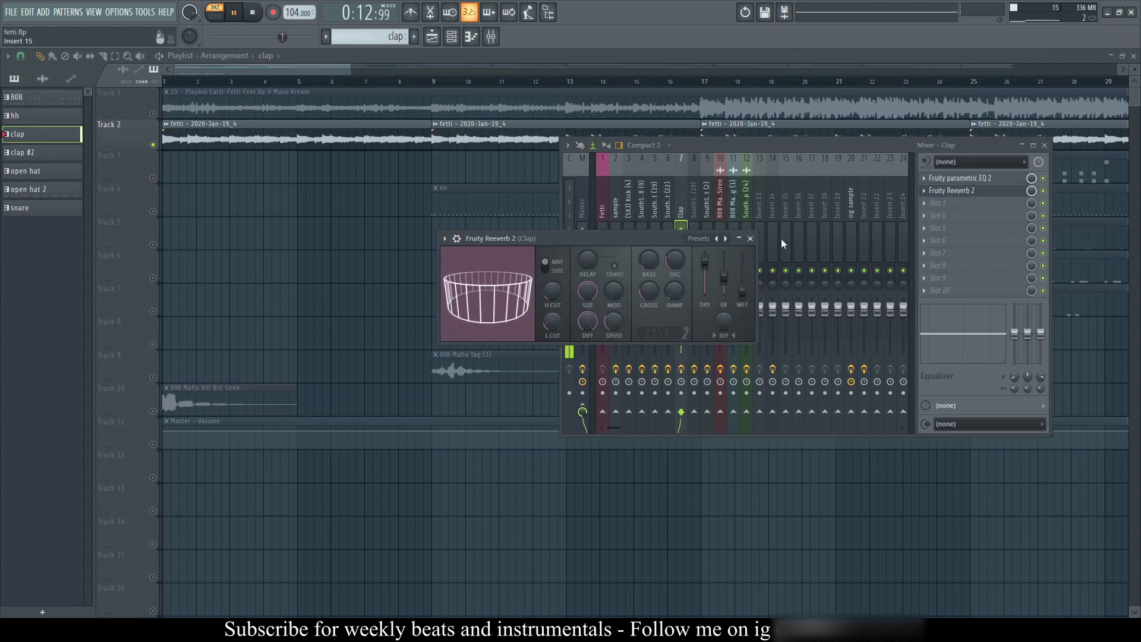
click(750, 238)
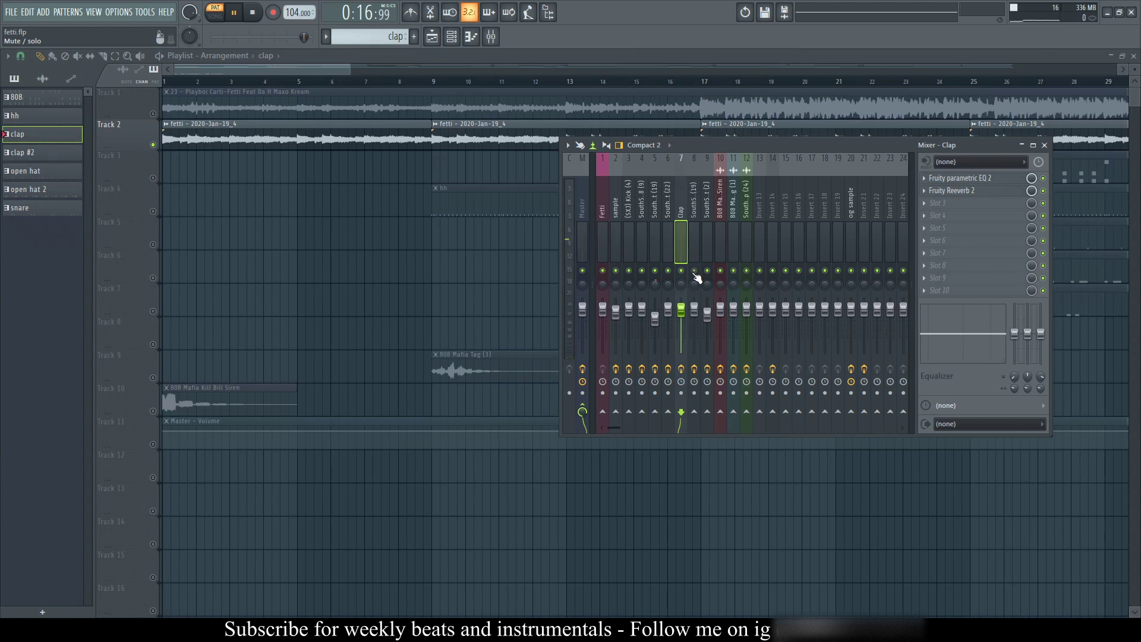
Enable and inspect the Fruity parametric EQ 2 on the SouthSide Snare (19) mixer track while the clap is muted
click(694, 244)
click(1011, 179)
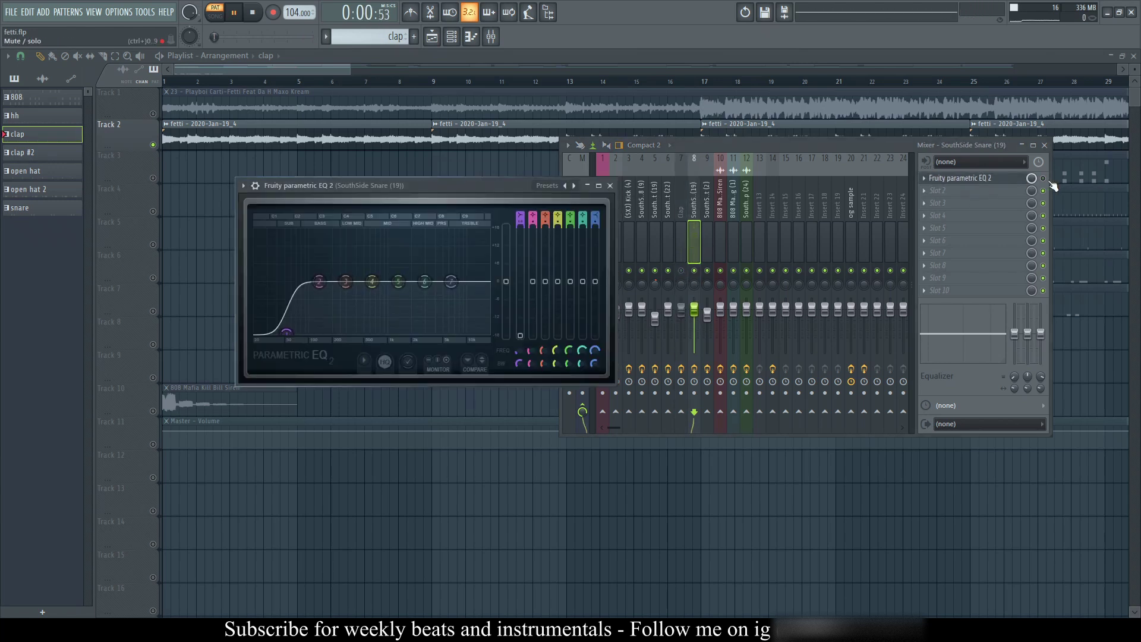
drag(517, 192, 478, 198)
click(572, 191)
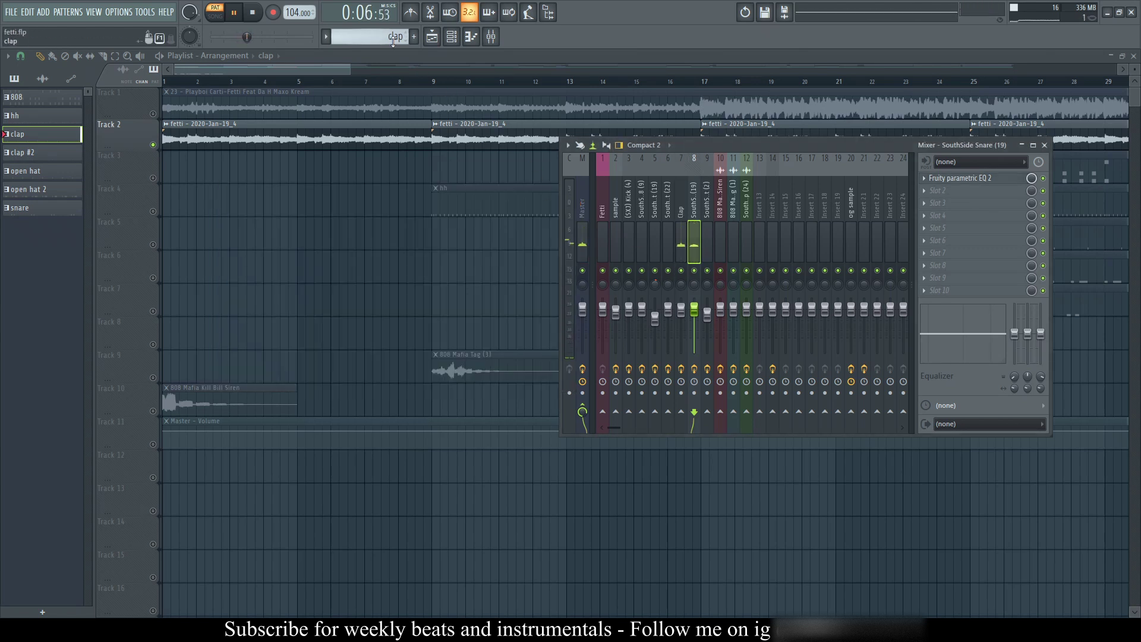
Play the open hat pattern and inspect the Fruity parametric EQ 2 on the SouthSide Open Hat (2) mixer track
scroll(392, 37, down, 1)
scroll(387, 33, down, 1)
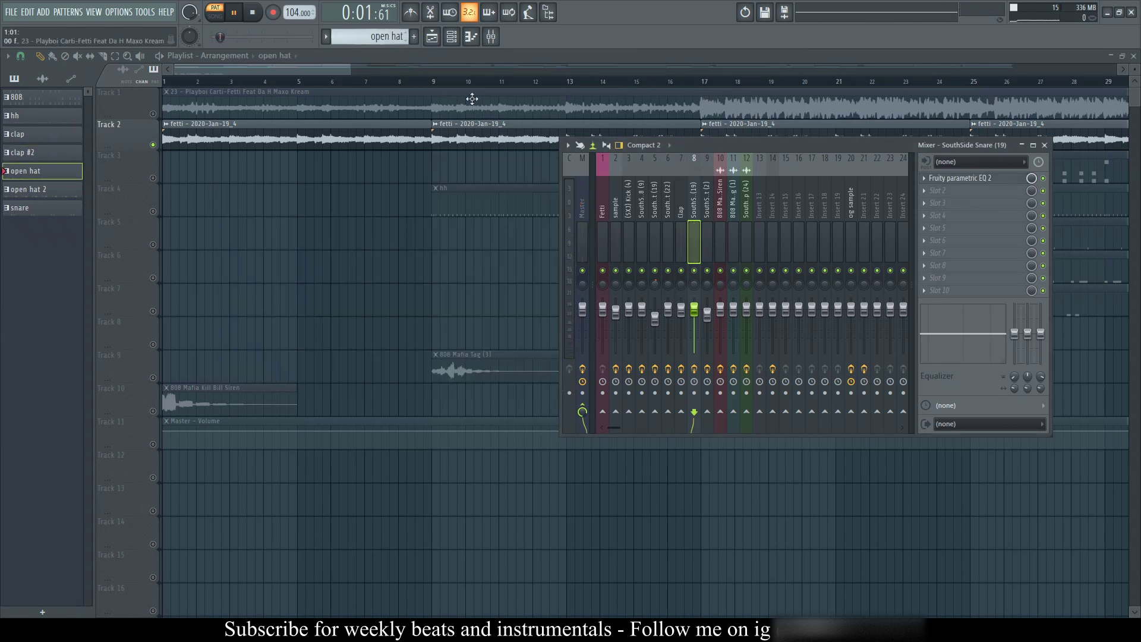
click(708, 251)
click(968, 181)
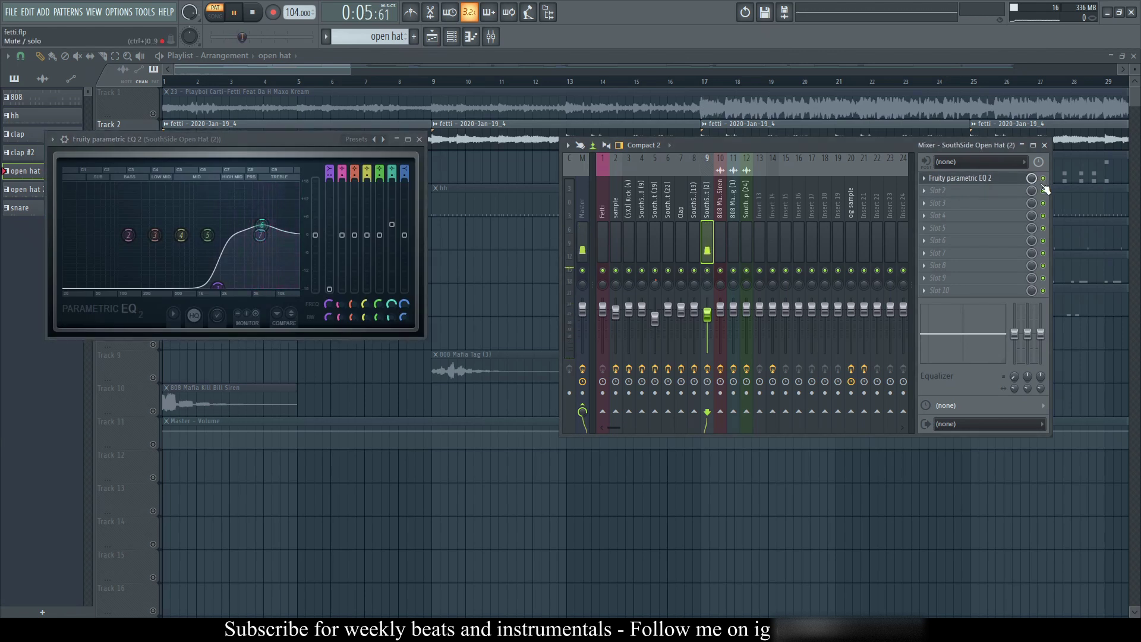
click(420, 140)
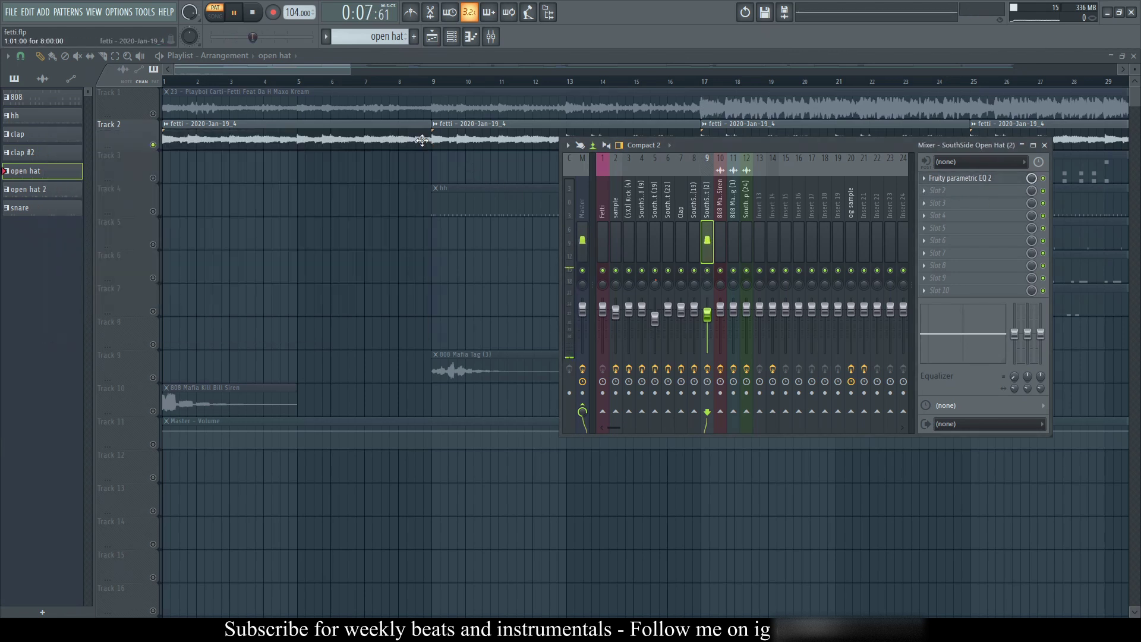
Play the snare pattern, review the SouthSide Open Hat (2) EQ again, then close the mixer and stop playback
scroll(386, 45, down, 1)
scroll(387, 46, down, 1)
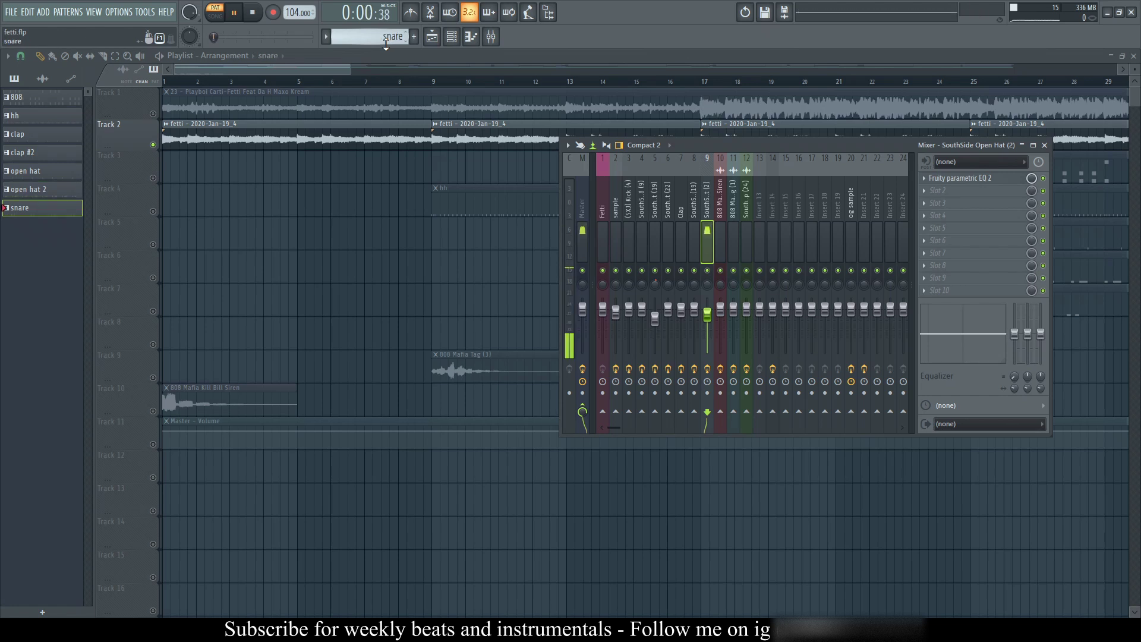
click(991, 180)
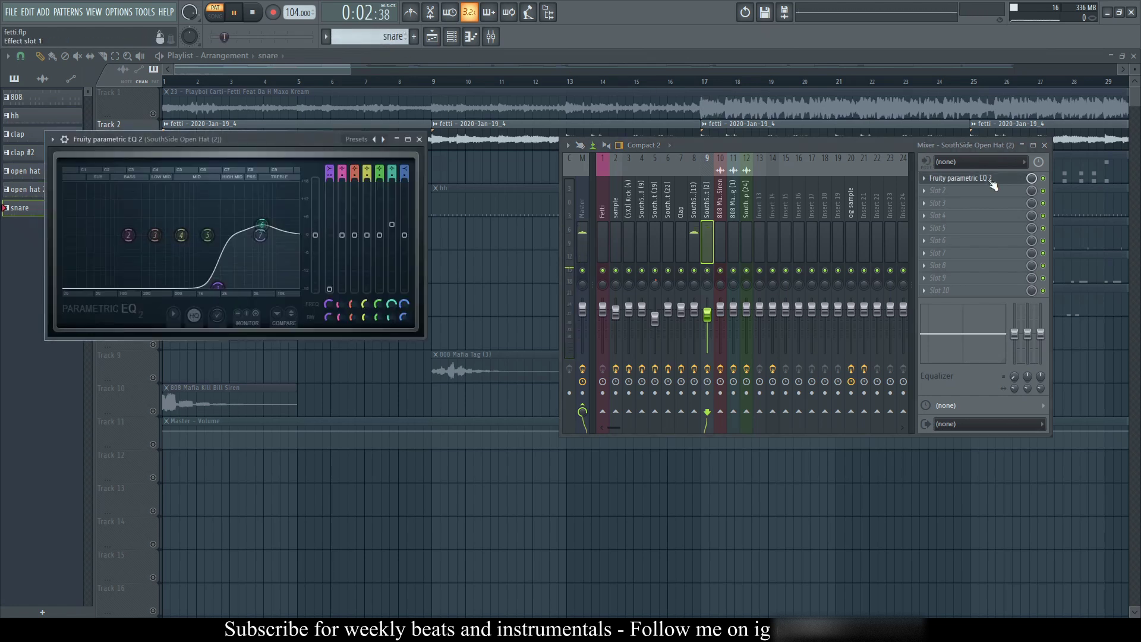
click(420, 140)
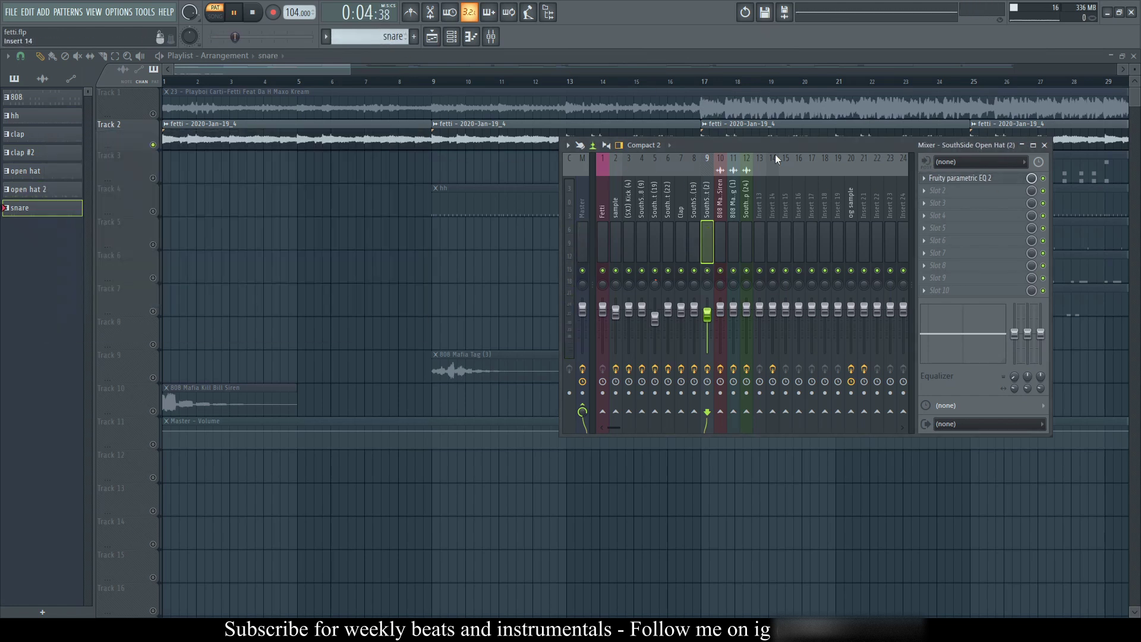
click(1045, 146)
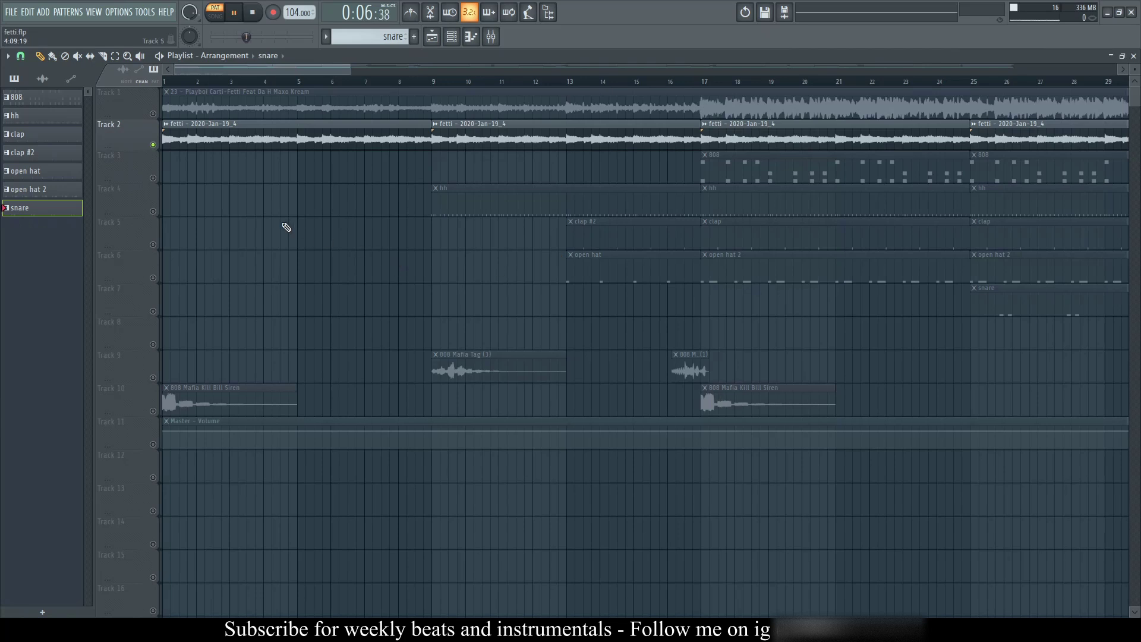
scroll(275, 204, down, 2)
key(space)
Show the Audio channels in the channel rack alongside the mixer
click(452, 38)
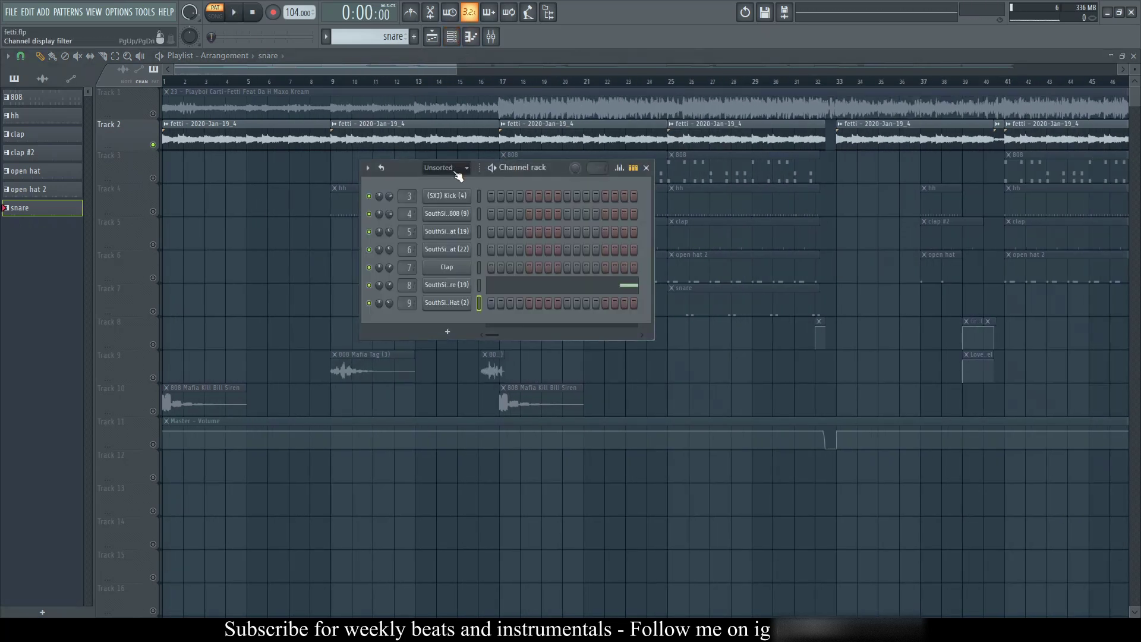
scroll(447, 198, up, 2)
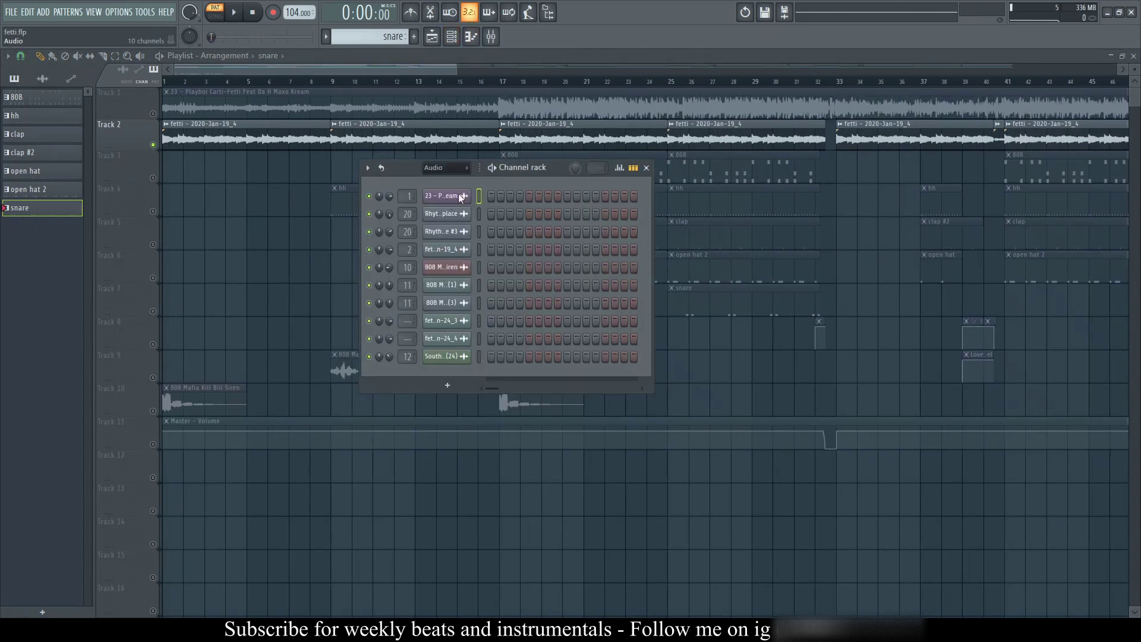
drag(537, 166, 441, 142)
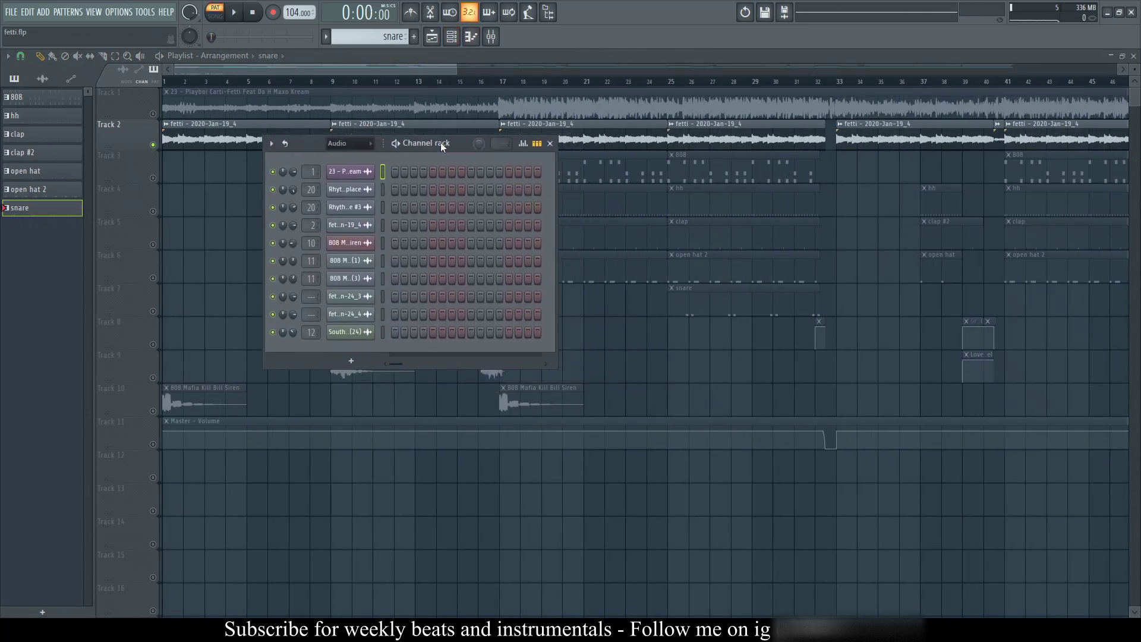
click(491, 37)
Inspect the Fruity parametric EQ 2 and Fruity Reeverb 2 on the 808 Mafia Kill Bill Siren track and preview its sample
click(350, 242)
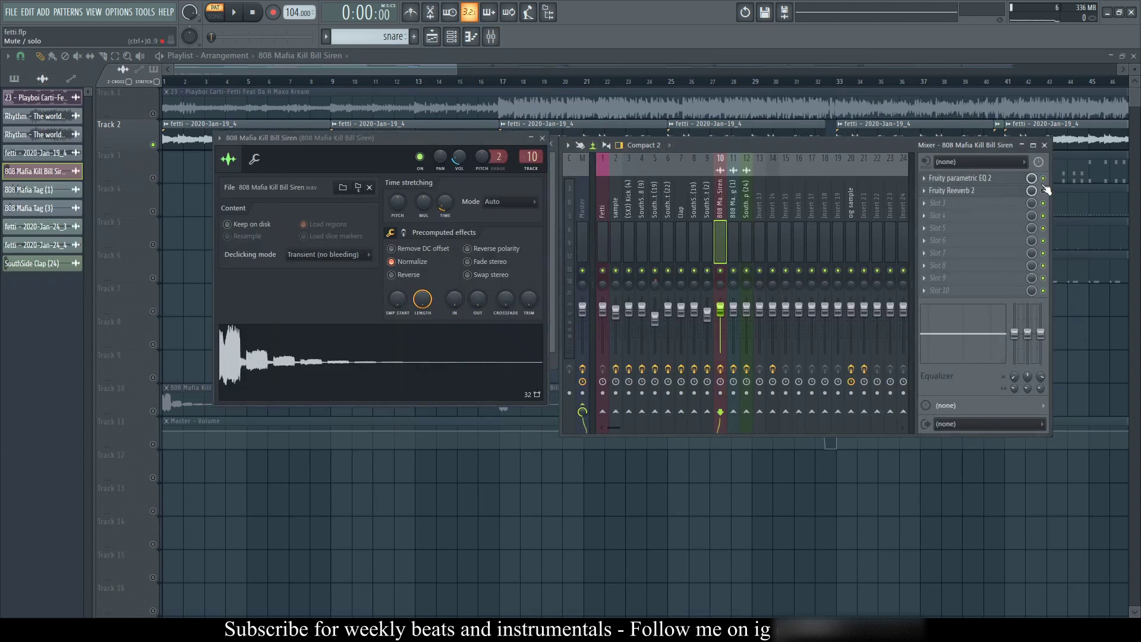
click(975, 178)
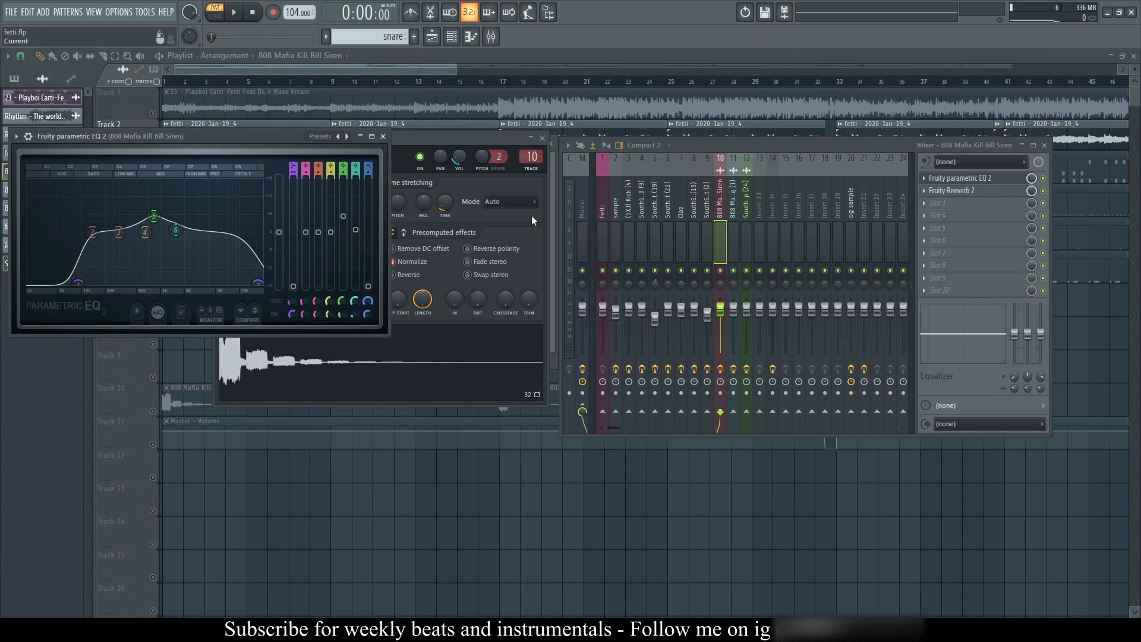
click(384, 137)
click(969, 192)
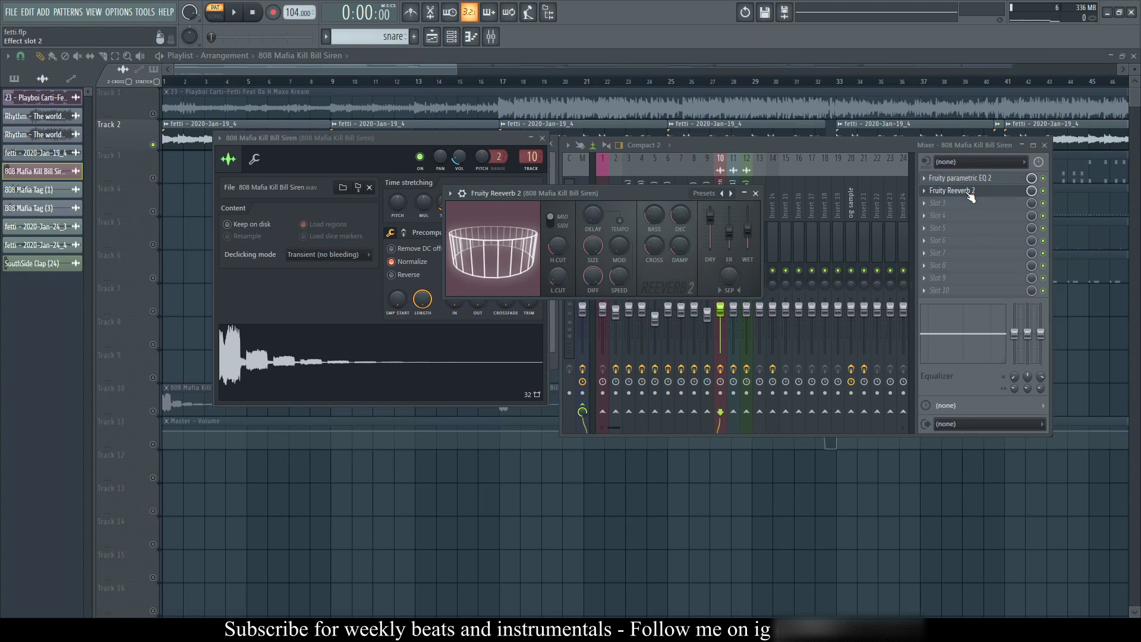
click(755, 193)
click(515, 334)
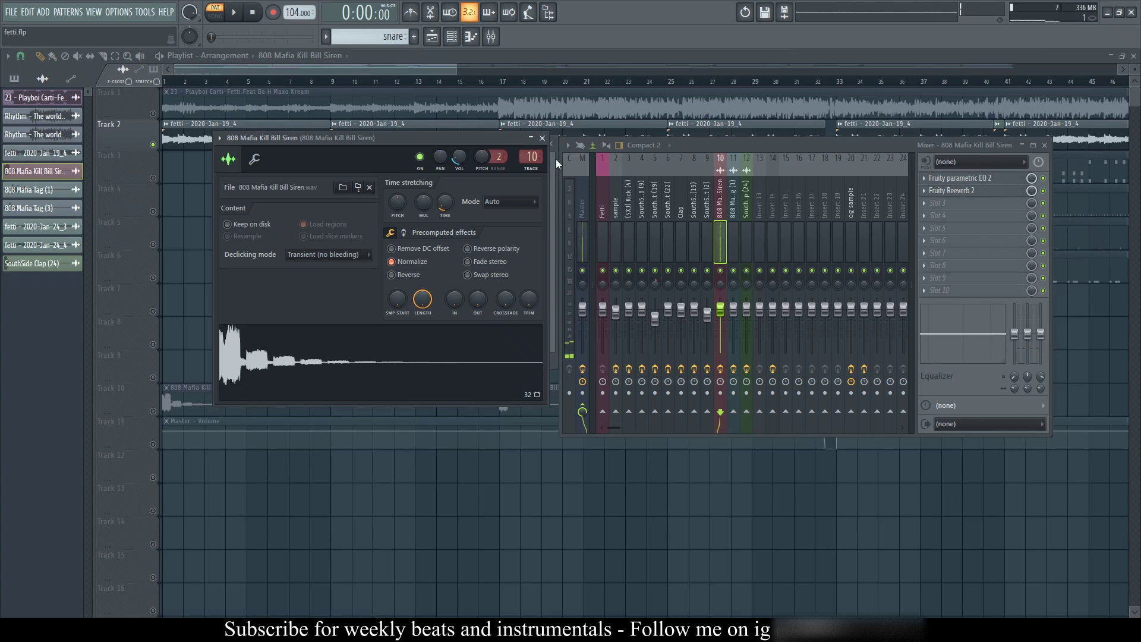
click(542, 138)
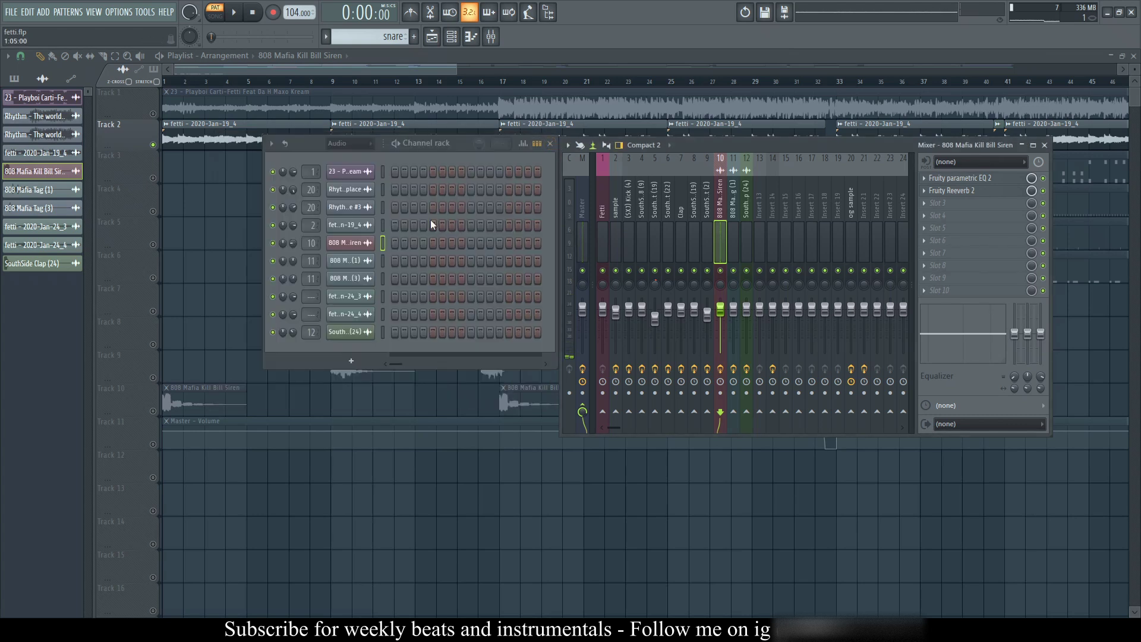
Preview the 808 Mafia Tag (1) sample and inspect its mixer track's Fruity parametric EQ 2 and Fruity Reeverb 2
click(349, 265)
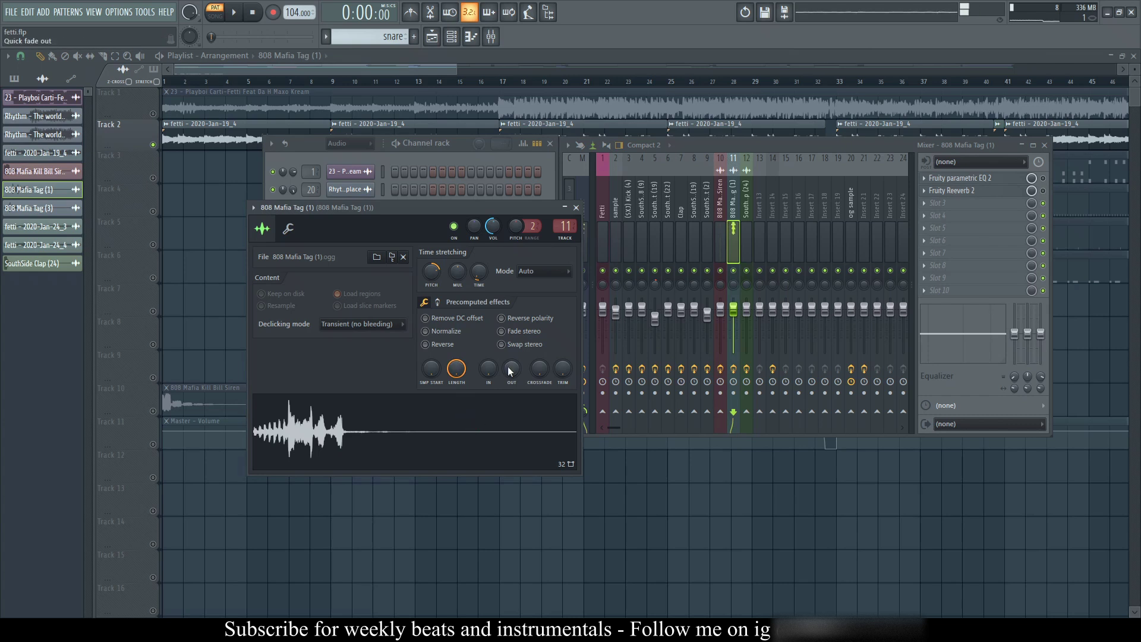
click(1012, 180)
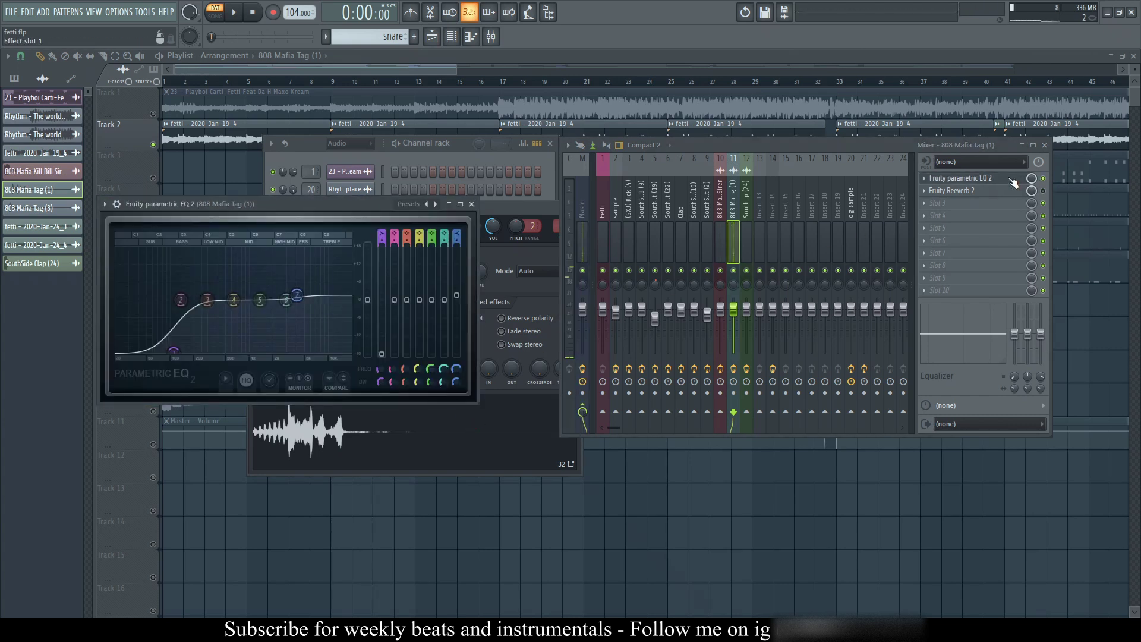
click(472, 205)
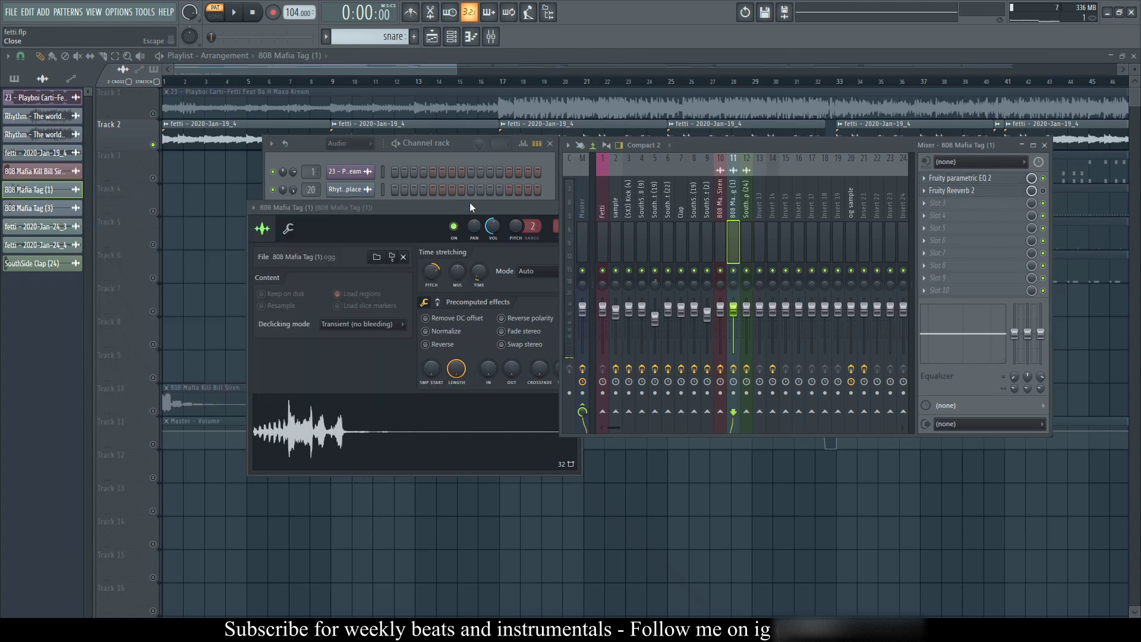
click(1003, 193)
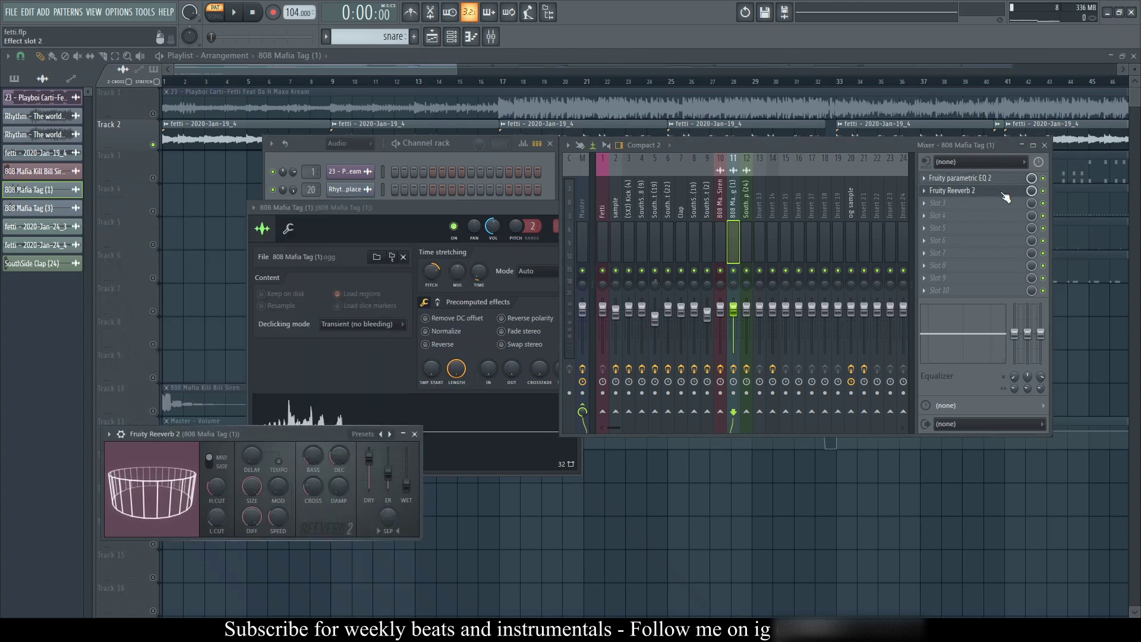
drag(327, 434, 472, 329)
click(560, 324)
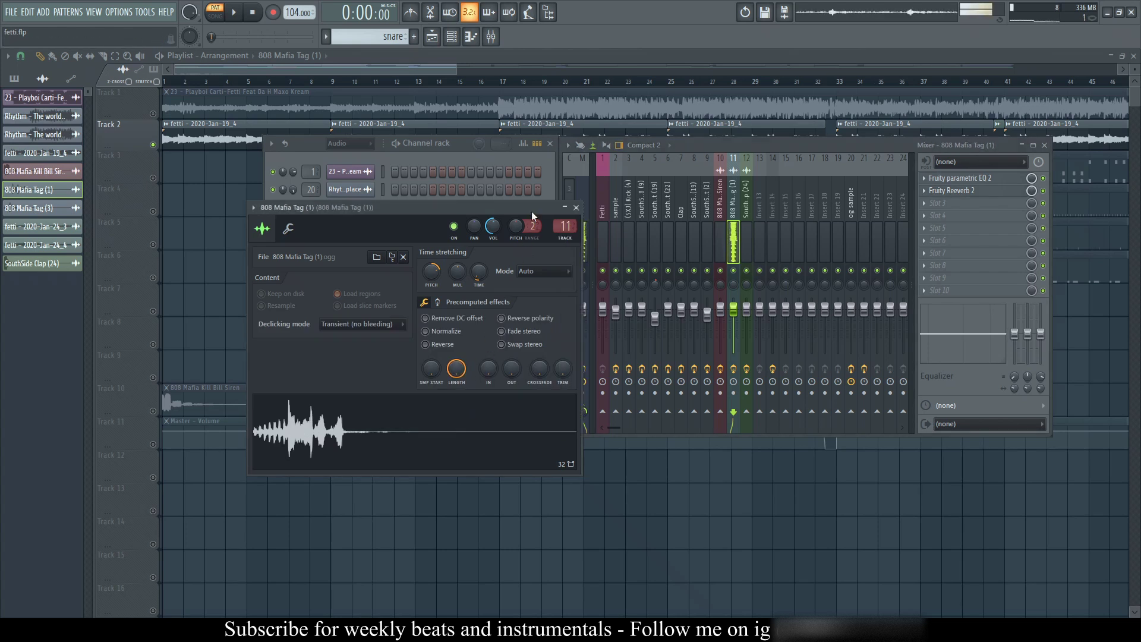
click(576, 208)
Preview the 808 Mafia Tag (3), fetti - 2020-Jan-24_3 and fetti - 2020-Jan-24_4 audio clips from the channel rack
click(358, 281)
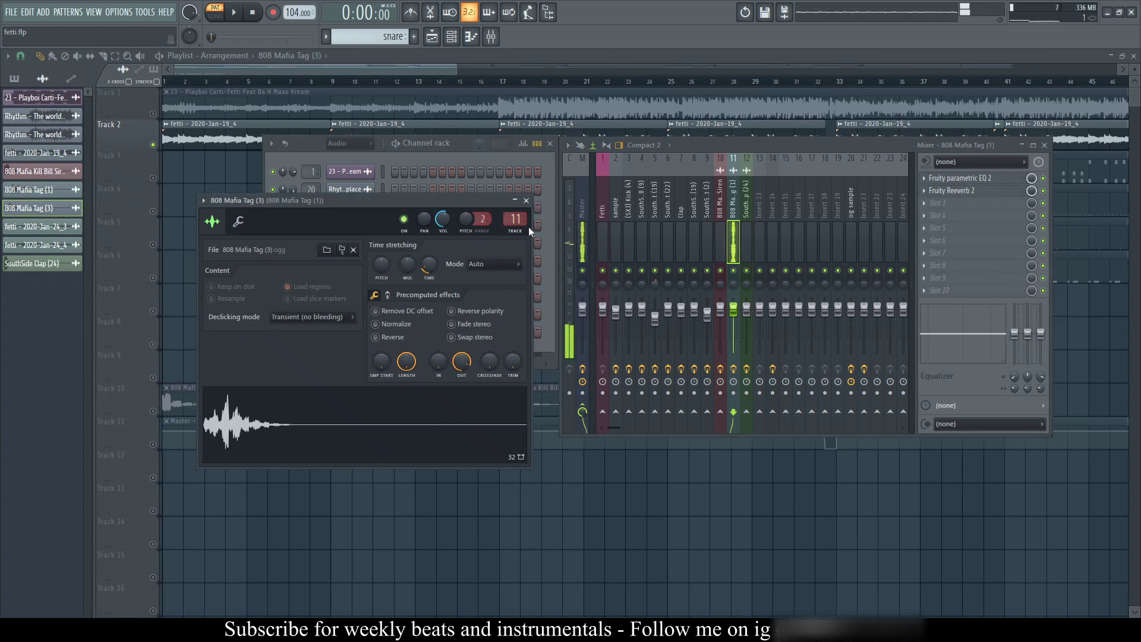
click(526, 201)
click(370, 297)
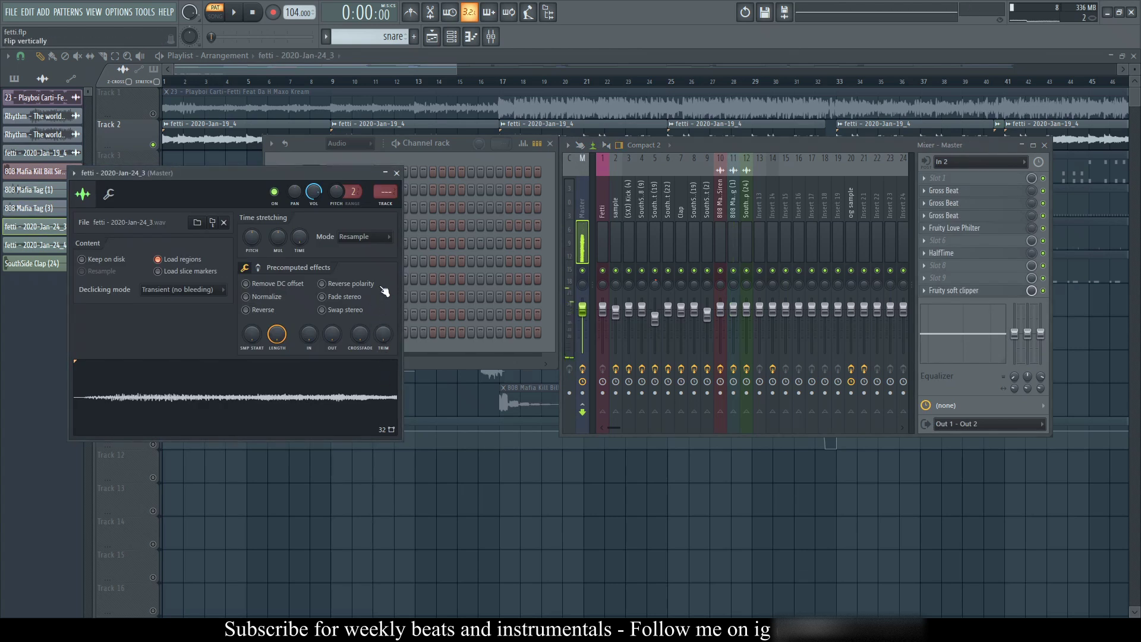
click(397, 173)
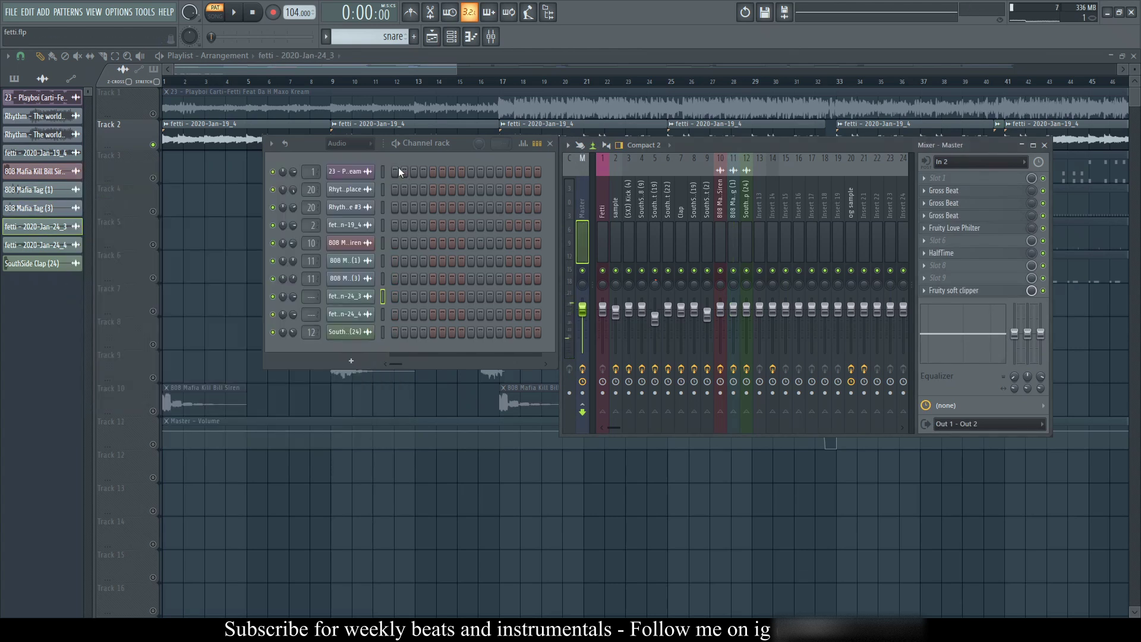
click(373, 315)
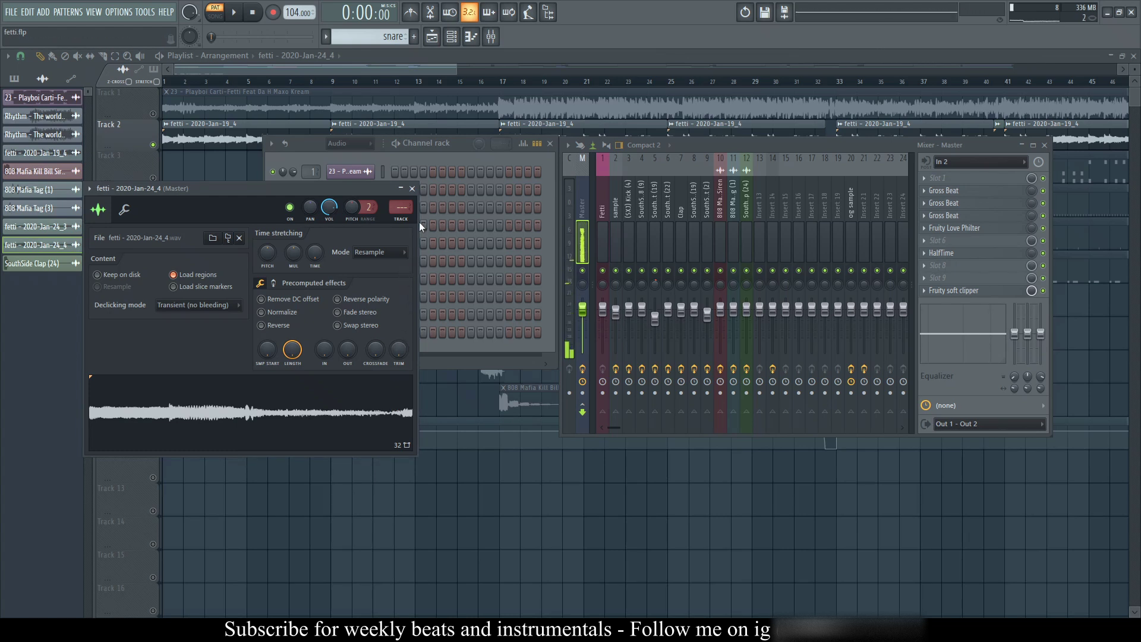
click(413, 189)
Enable and inspect SouthSide Clap (24)'s Fruity parametric EQ 2, review its Fruity Reeverb 2 and preview the sample, then return to the full playlist
click(373, 331)
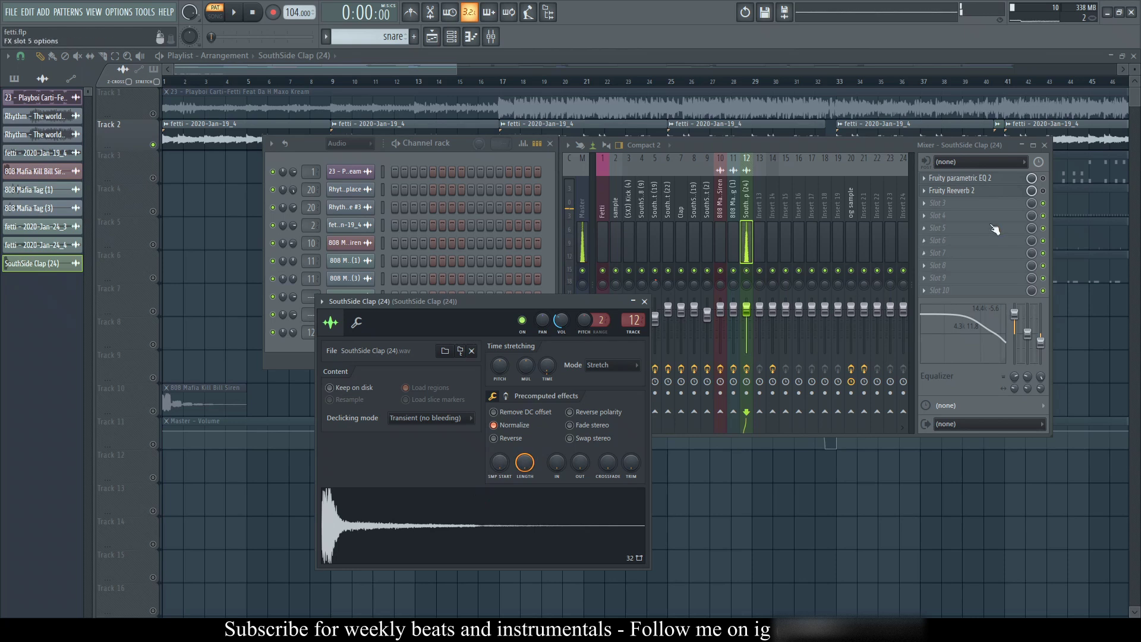
click(1048, 183)
click(1010, 181)
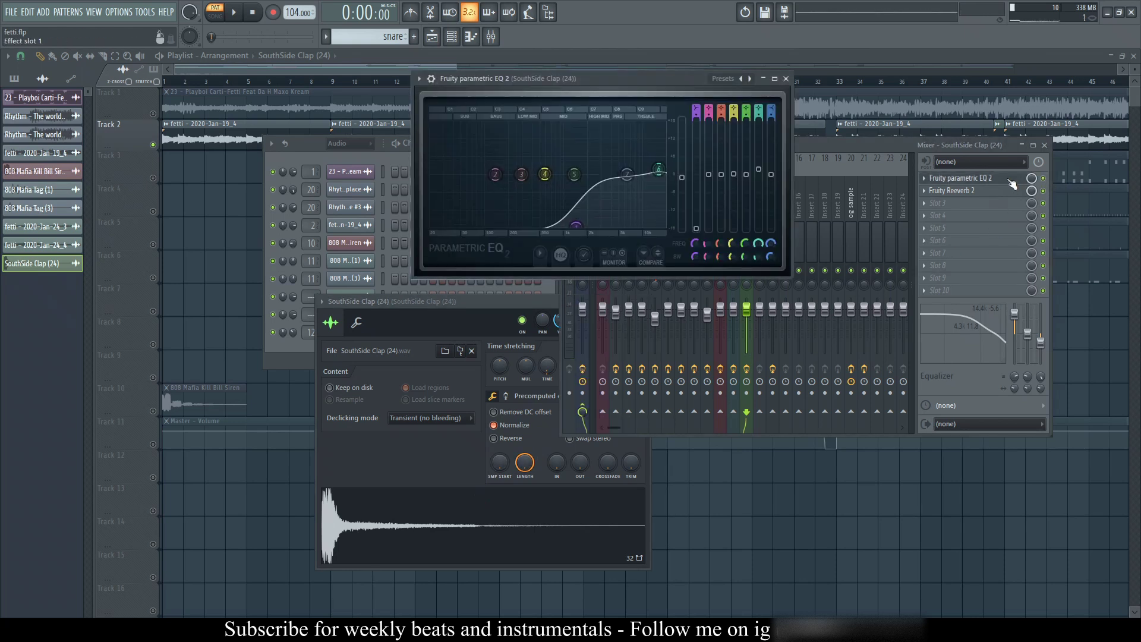
click(786, 79)
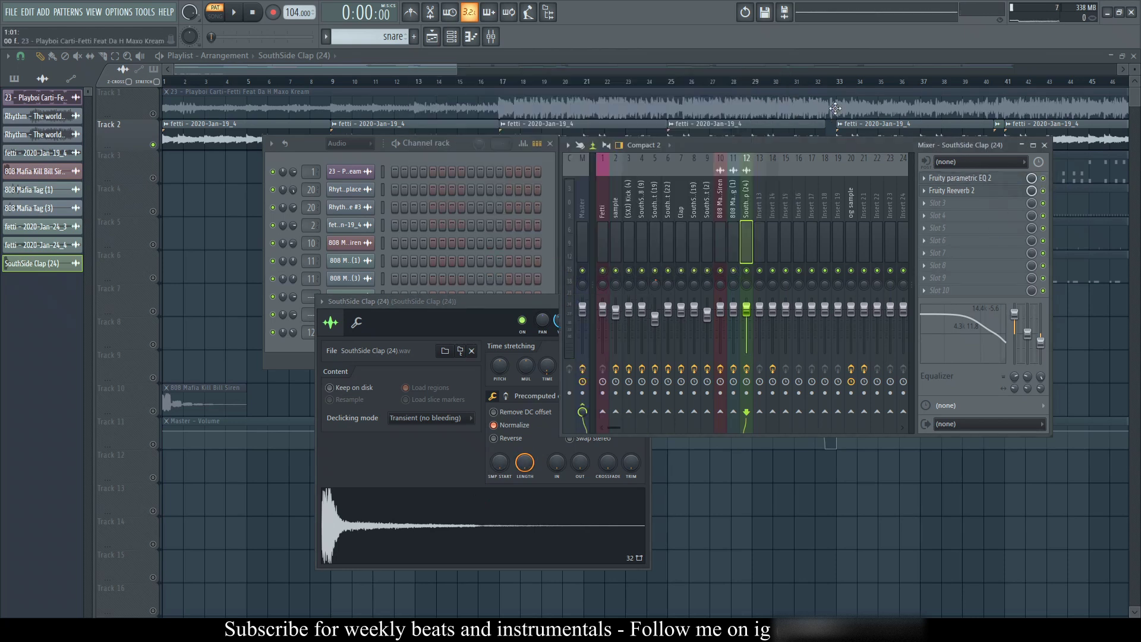
click(973, 192)
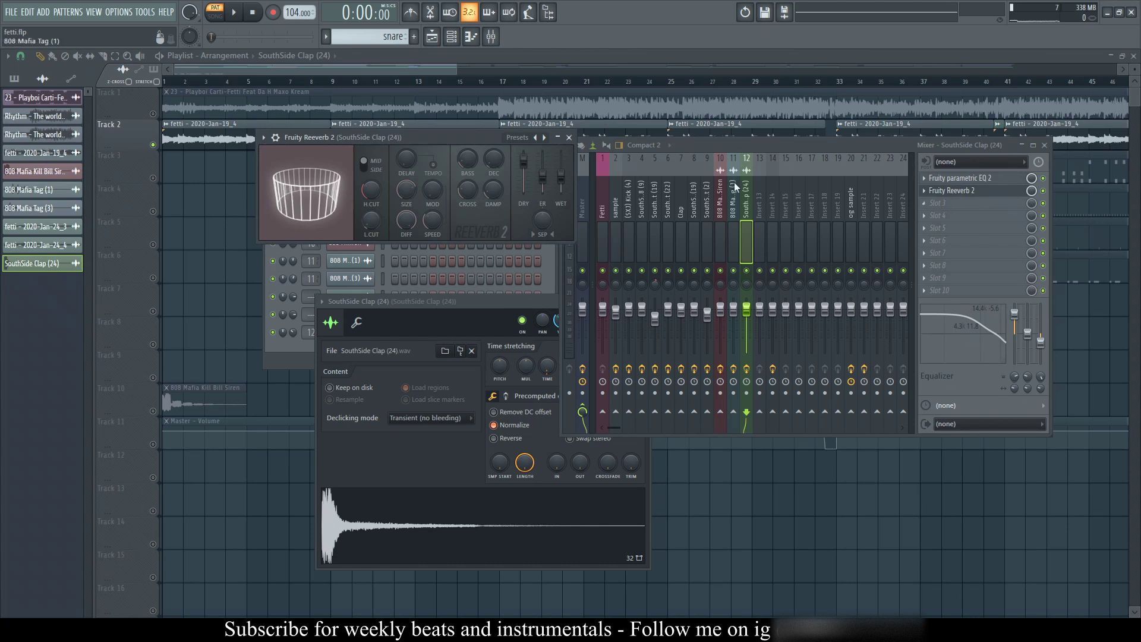
click(569, 138)
click(491, 492)
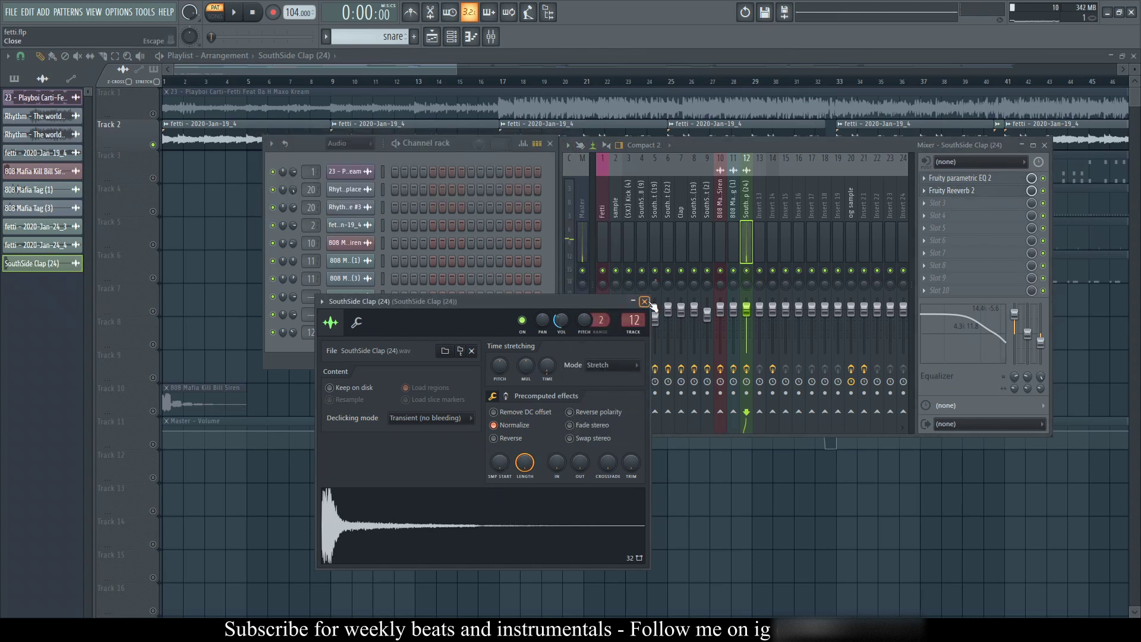
click(645, 302)
click(1045, 146)
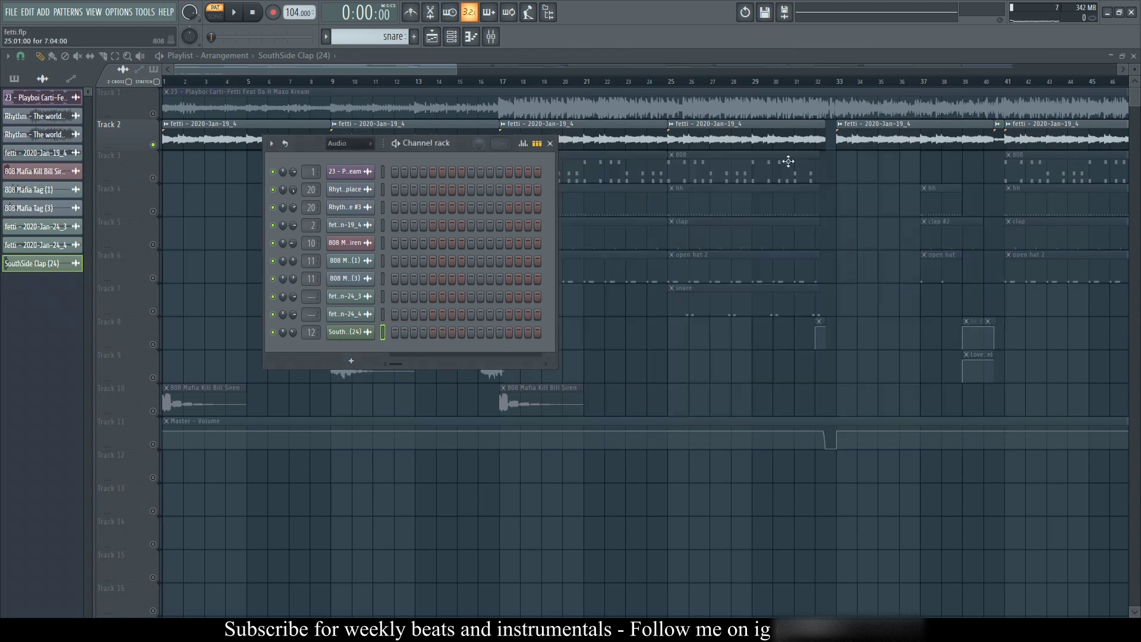
click(550, 144)
scroll(365, 183, down, 3)
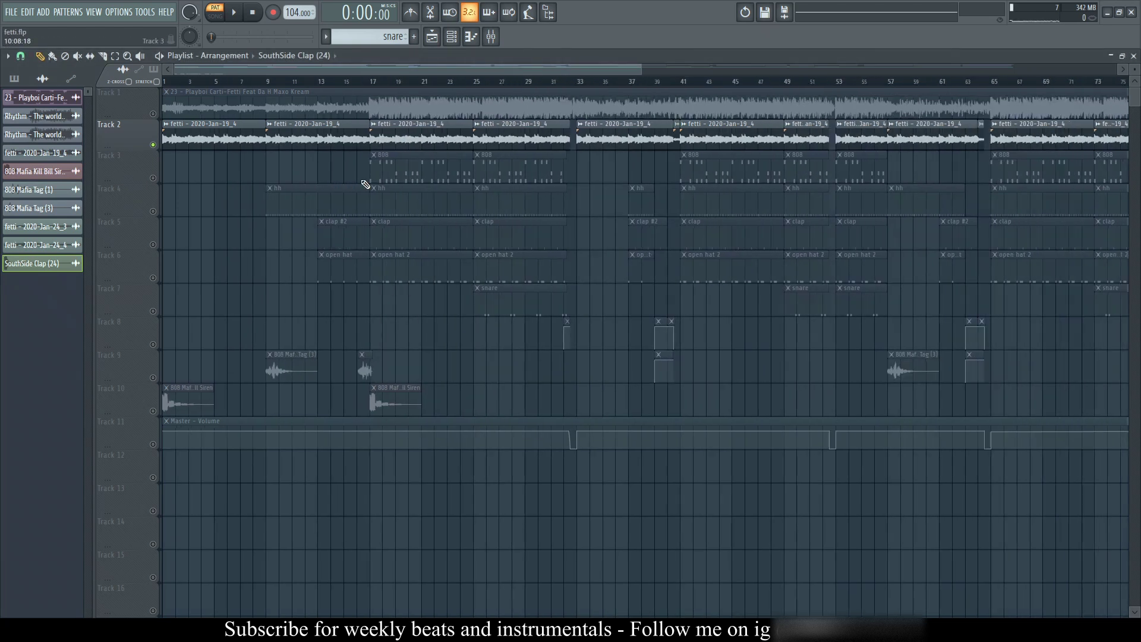
Inspect the Master track's Gross Beat effects and Fruity Love Philter in the mixer, closing each plugin after review
click(490, 36)
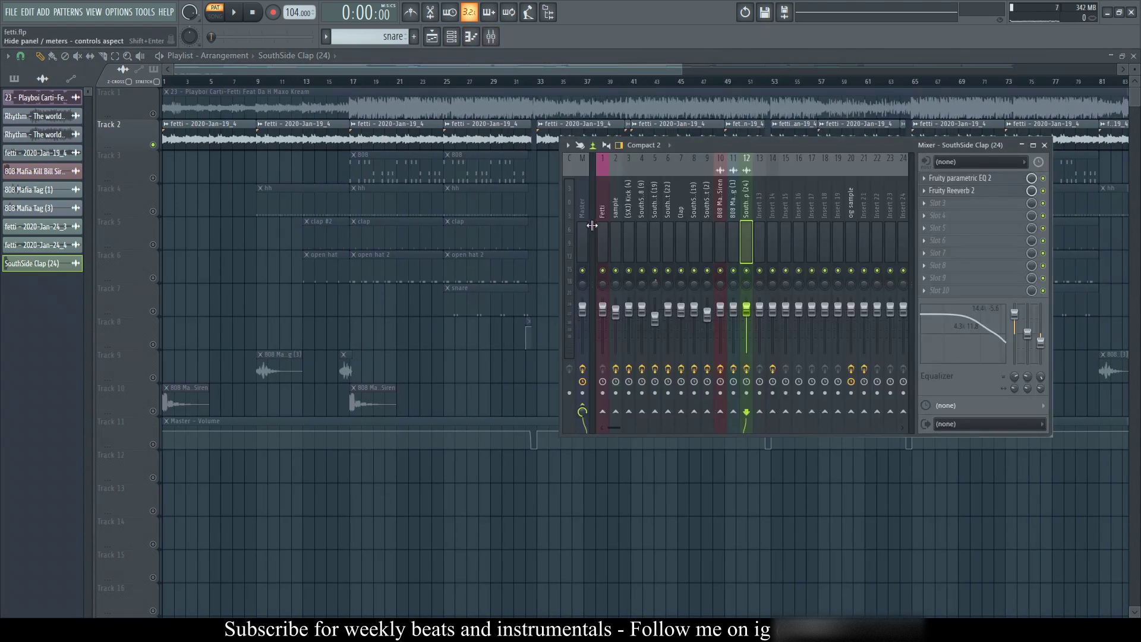
click(931, 193)
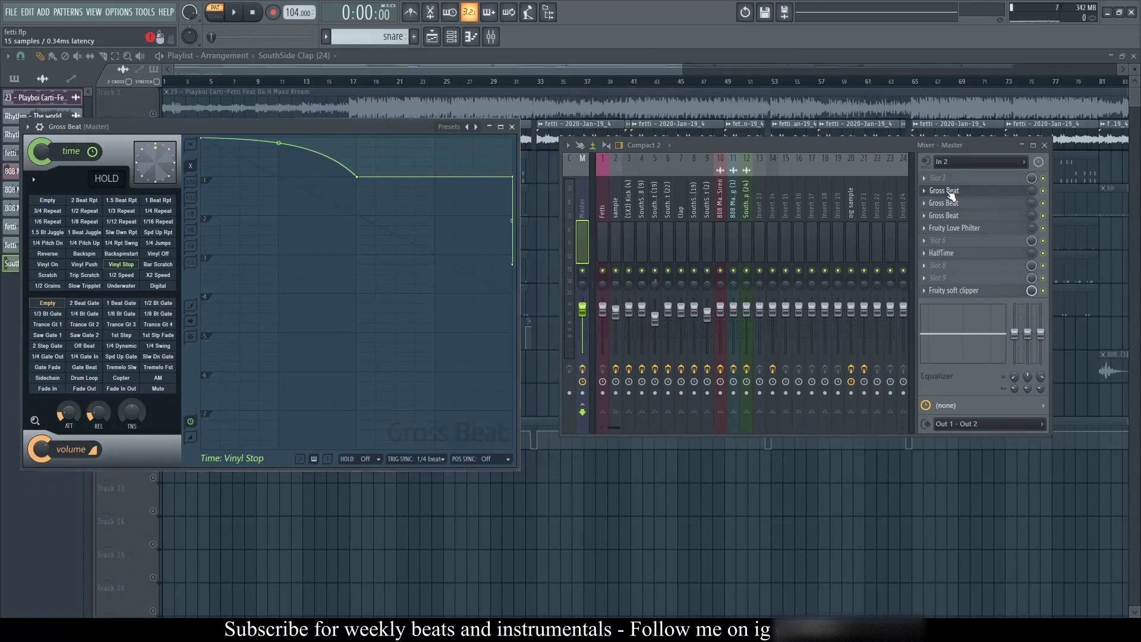
click(512, 127)
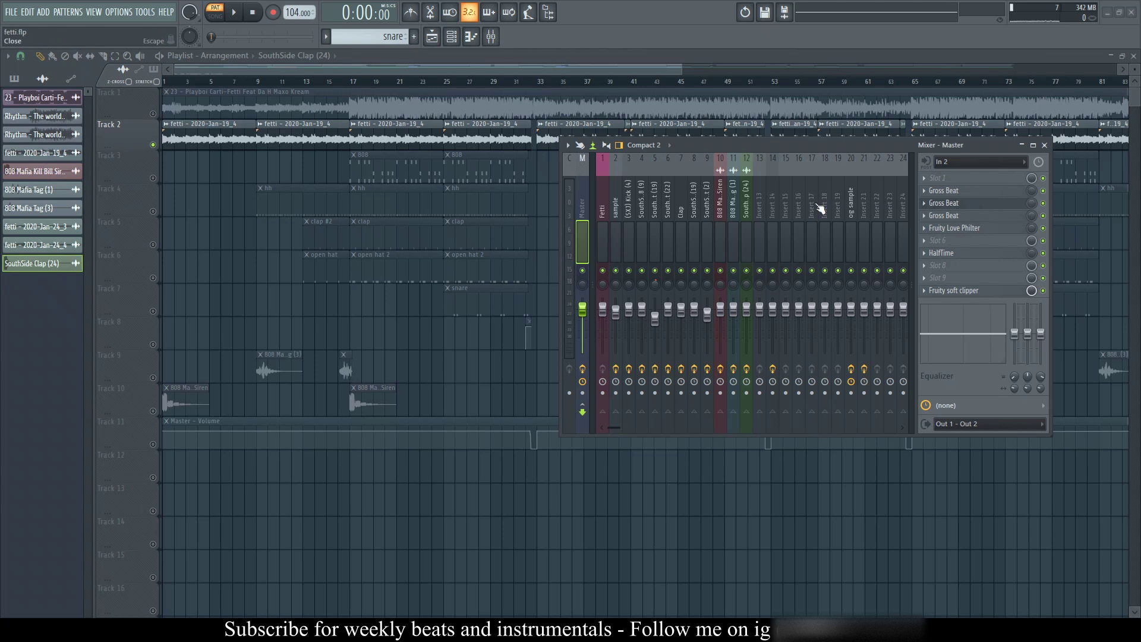
click(947, 218)
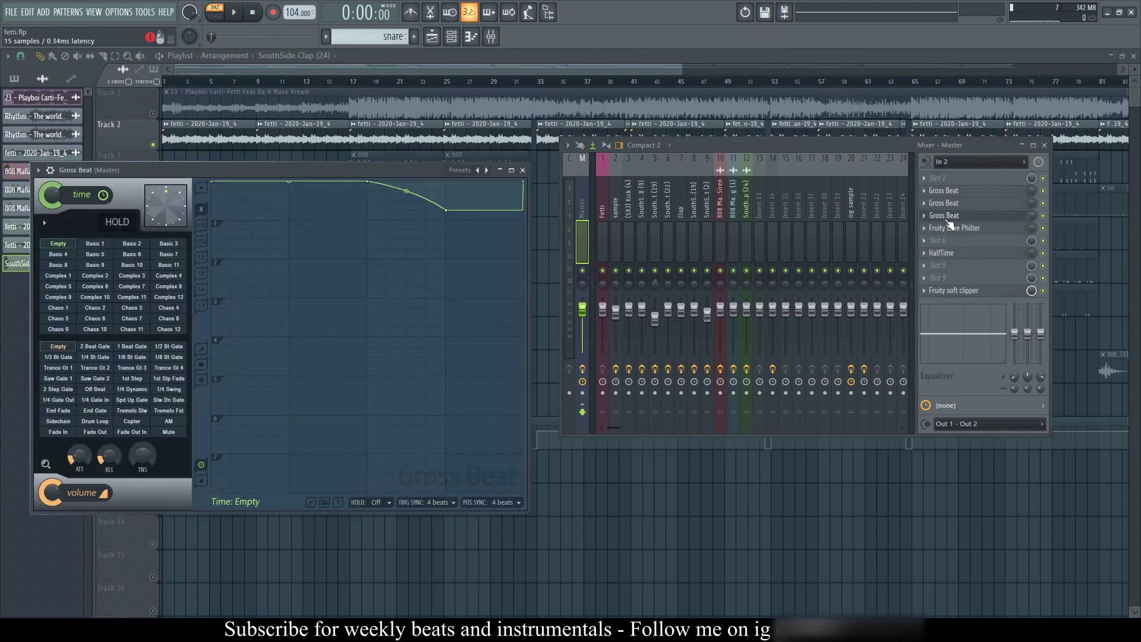
click(523, 170)
click(954, 230)
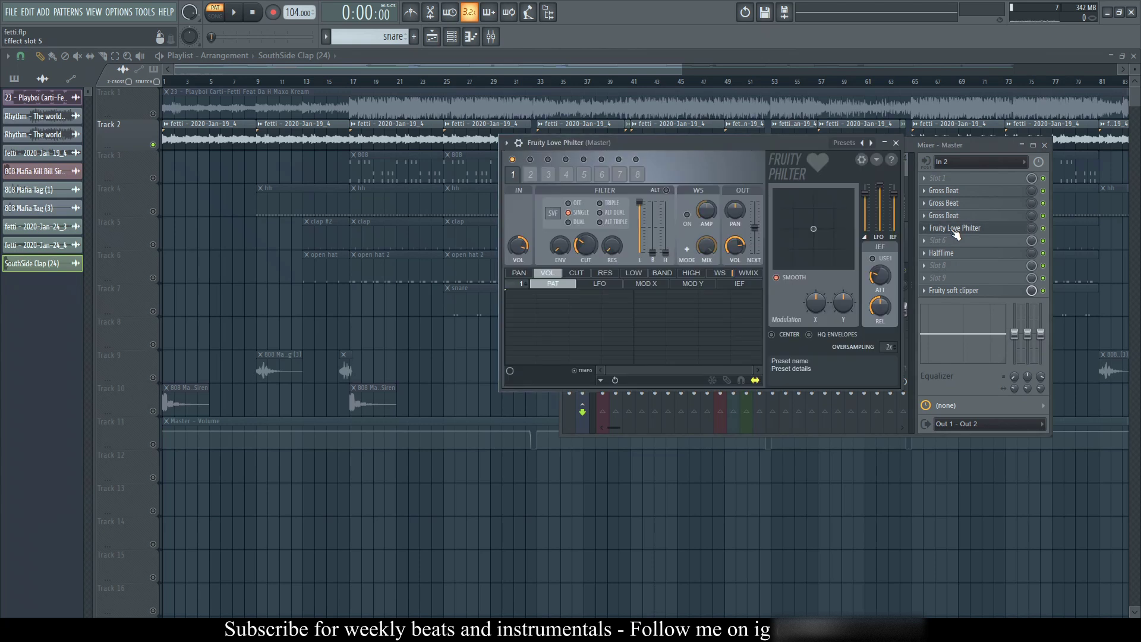
click(897, 144)
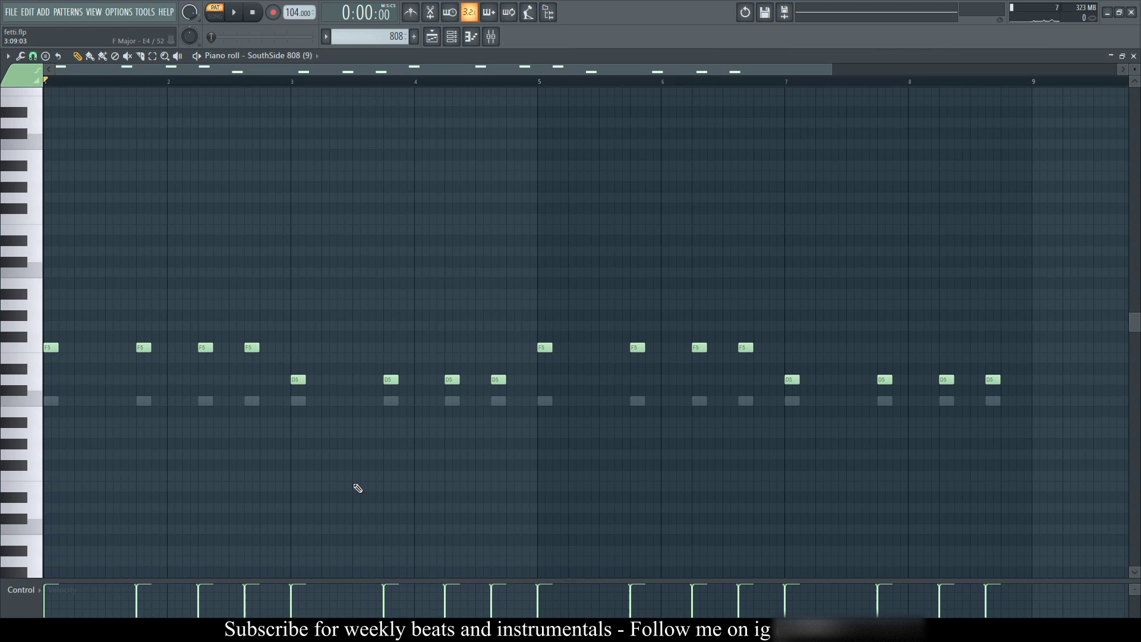
Play the SouthSide 808 (9) notes in the 808 pattern, followed by the SouthSide Hi-Hat (19) notes in the hh pattern
key(space)
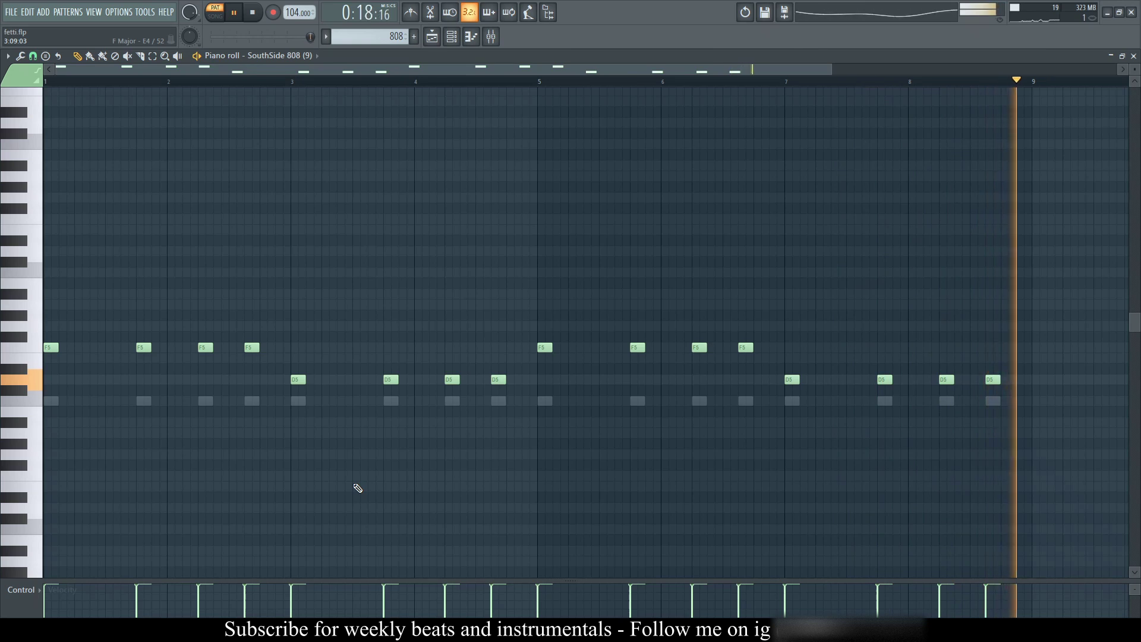
key(space)
scroll(384, 36, down, 1)
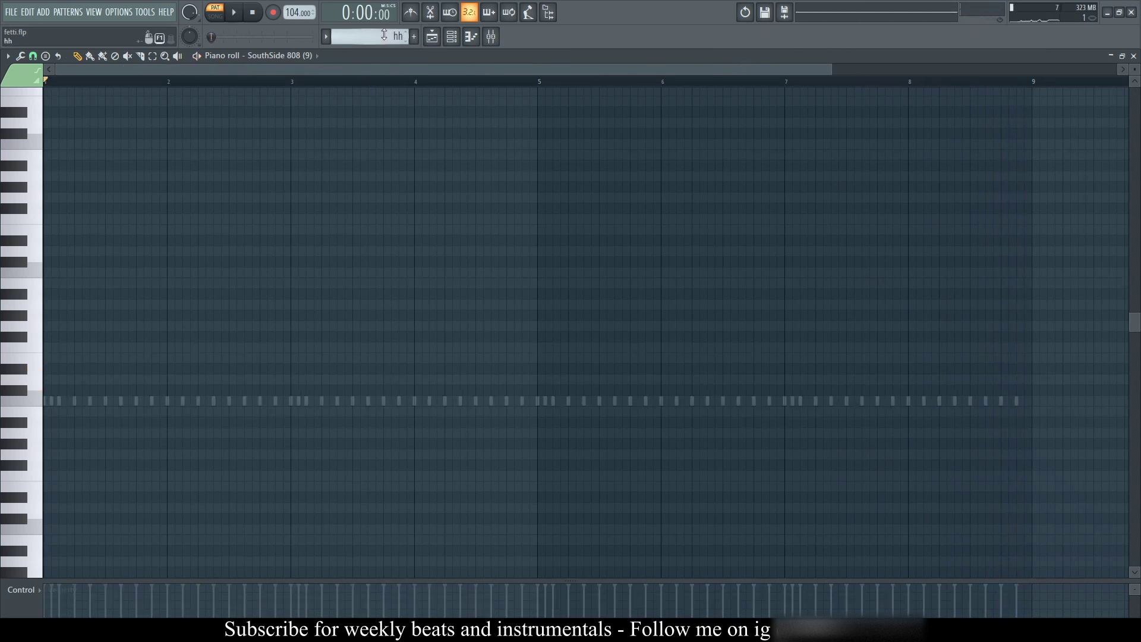
key(space)
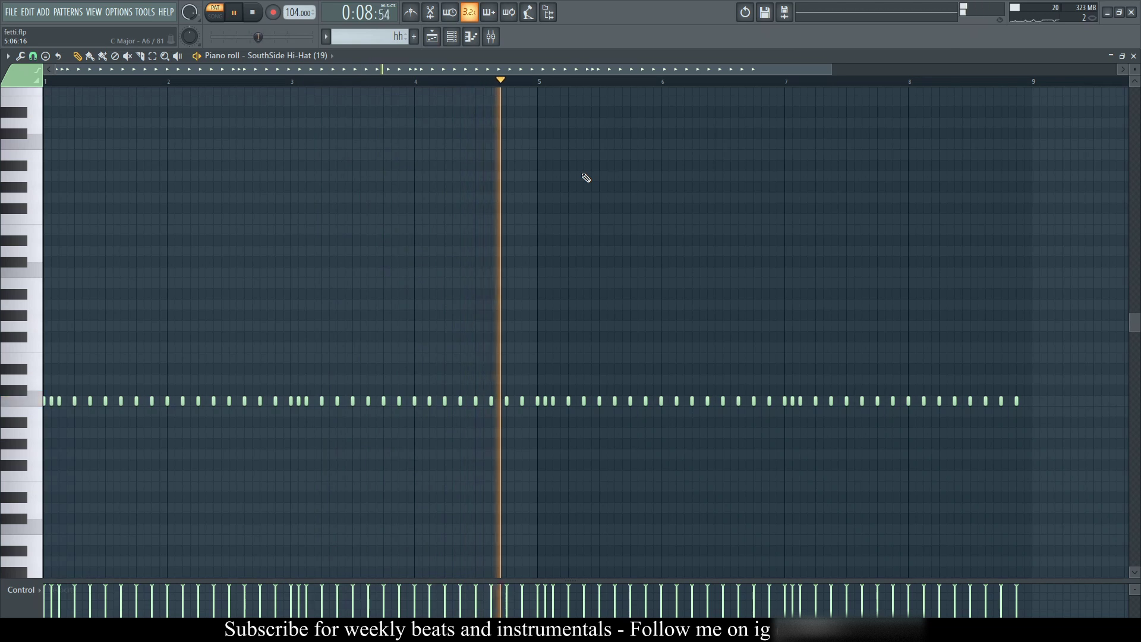
key(space)
Play the Clap notes in the clap and clap #2 patterns in the piano roll
scroll(402, 33, down, 1)
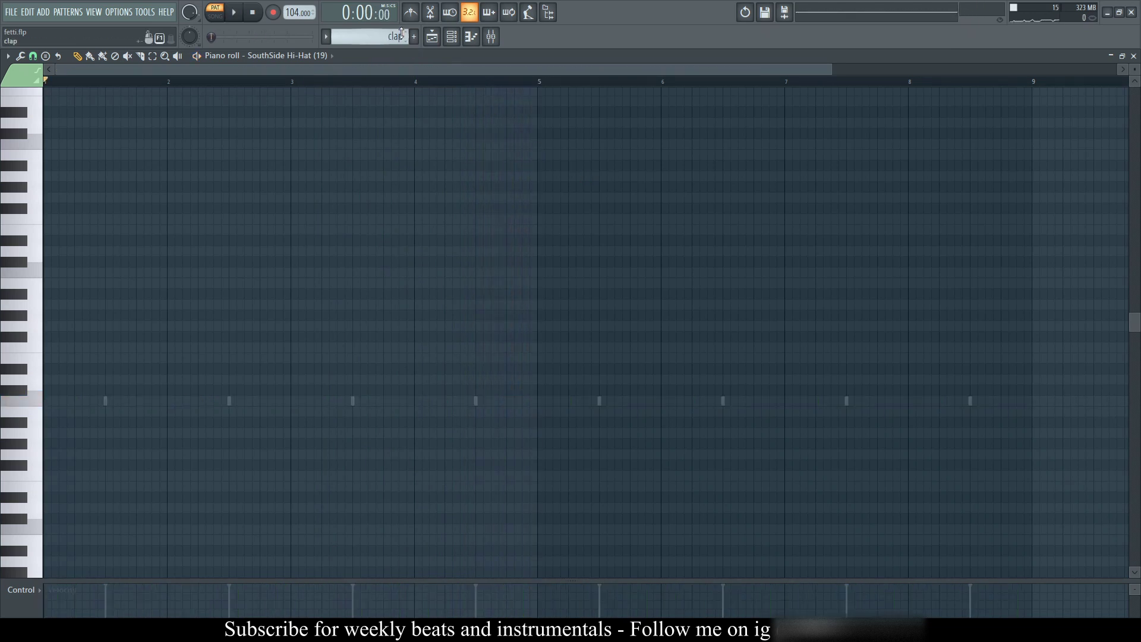
key(space)
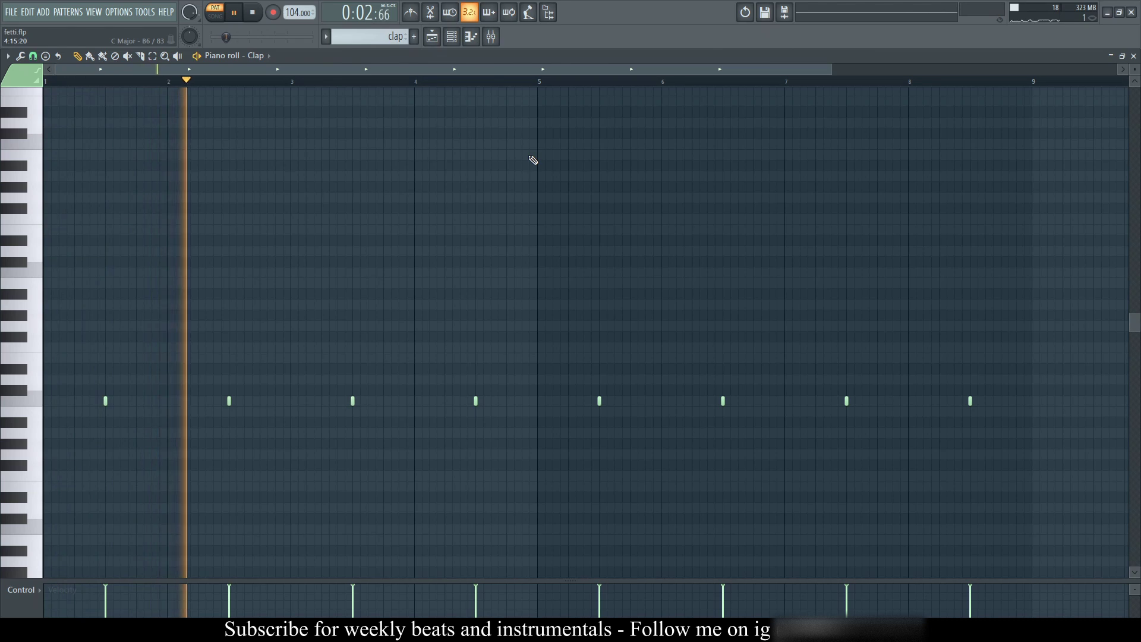
key(space)
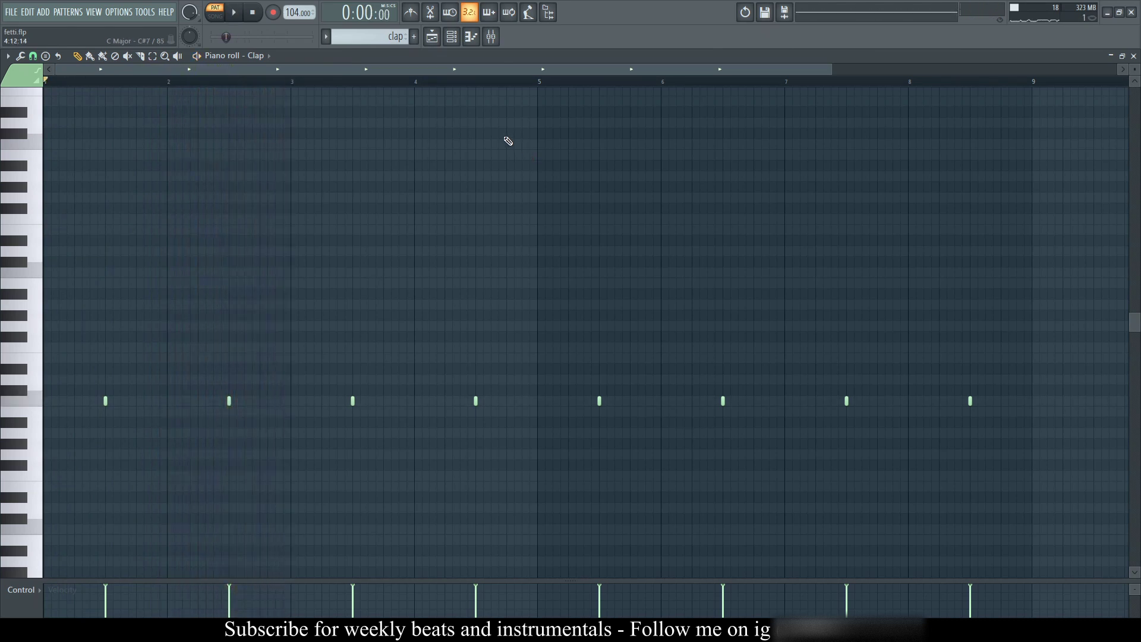
scroll(394, 31, down, 1)
key(space)
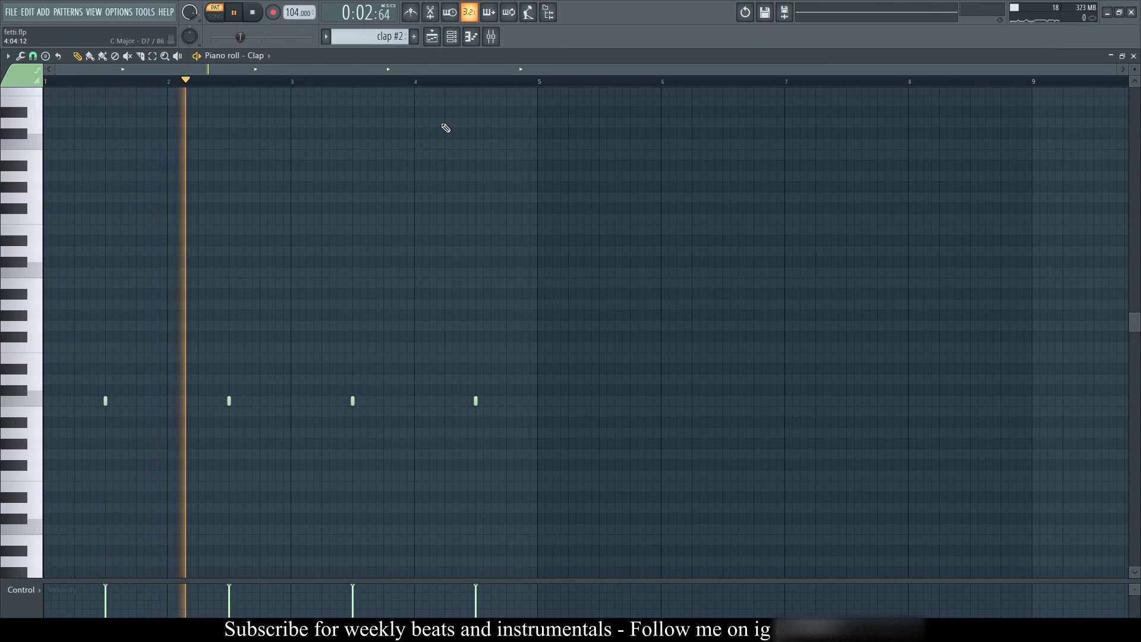
key(space)
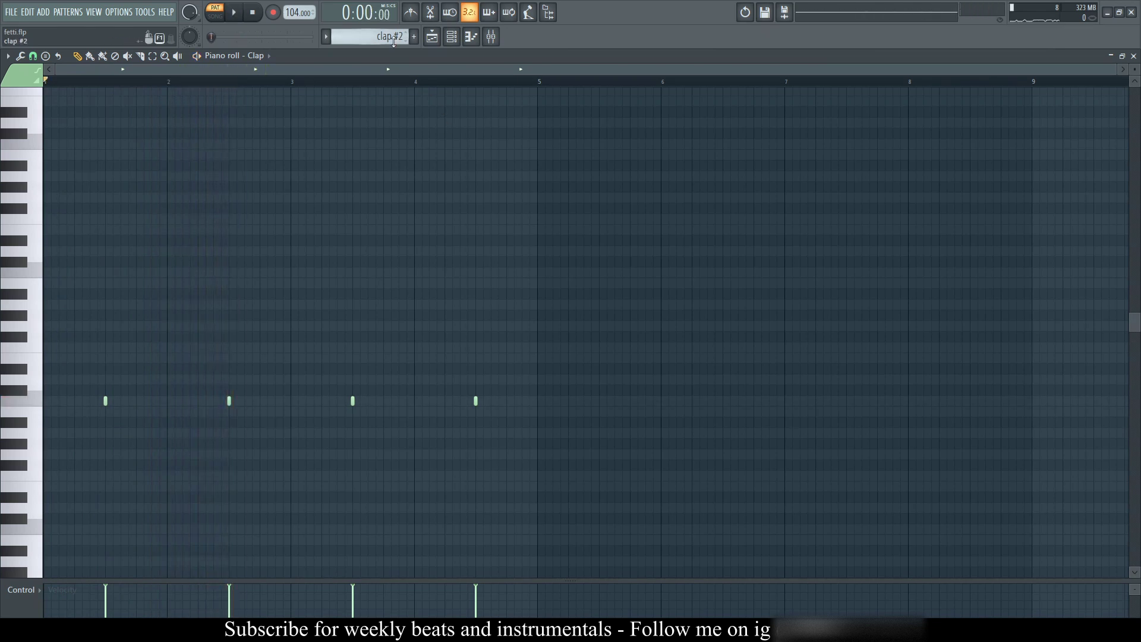
Play the open hat and open hat 2 patterns, then the SouthSide Snare (19) notes in the snare pattern
scroll(393, 40, down, 1)
scroll(271, 53, down, 1)
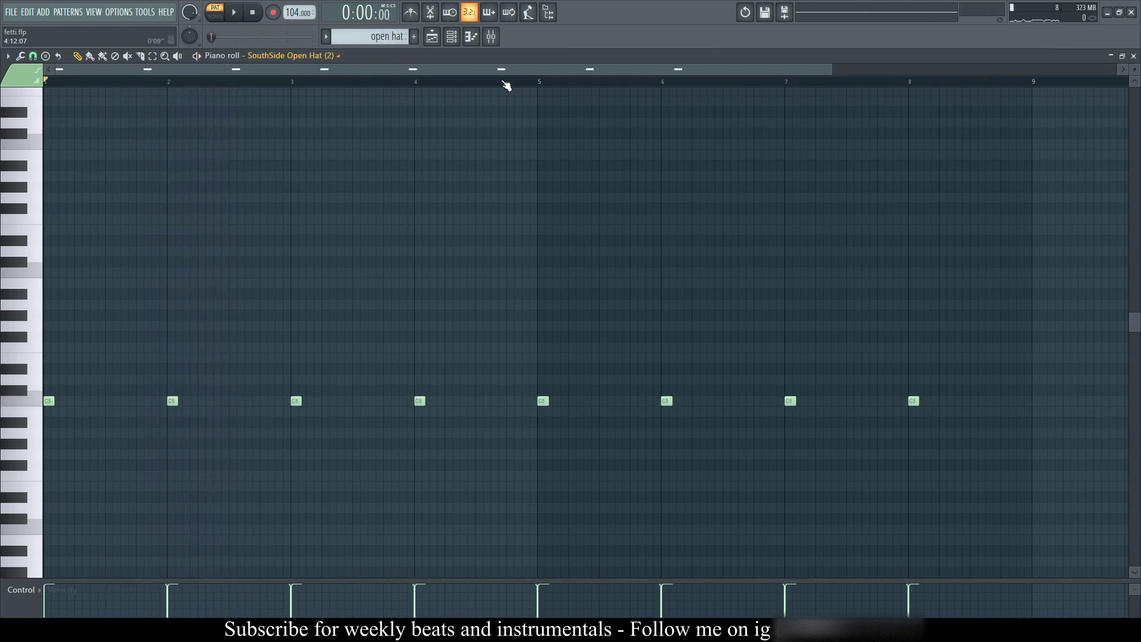
key(space)
scroll(570, 108, down, 2)
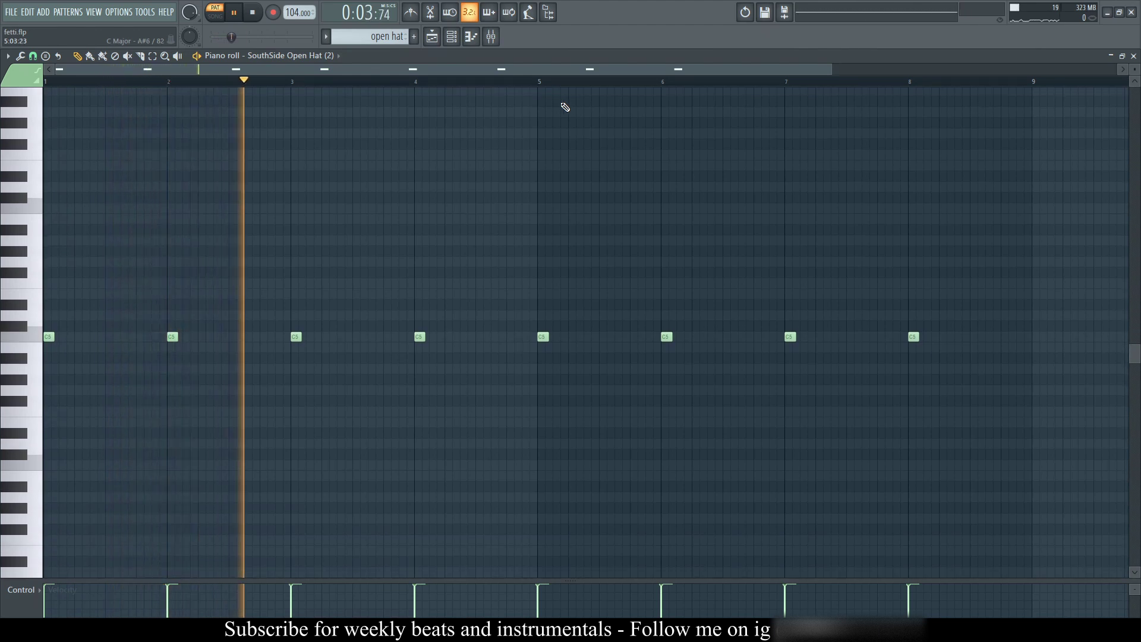
key(space)
scroll(389, 36, down, 1)
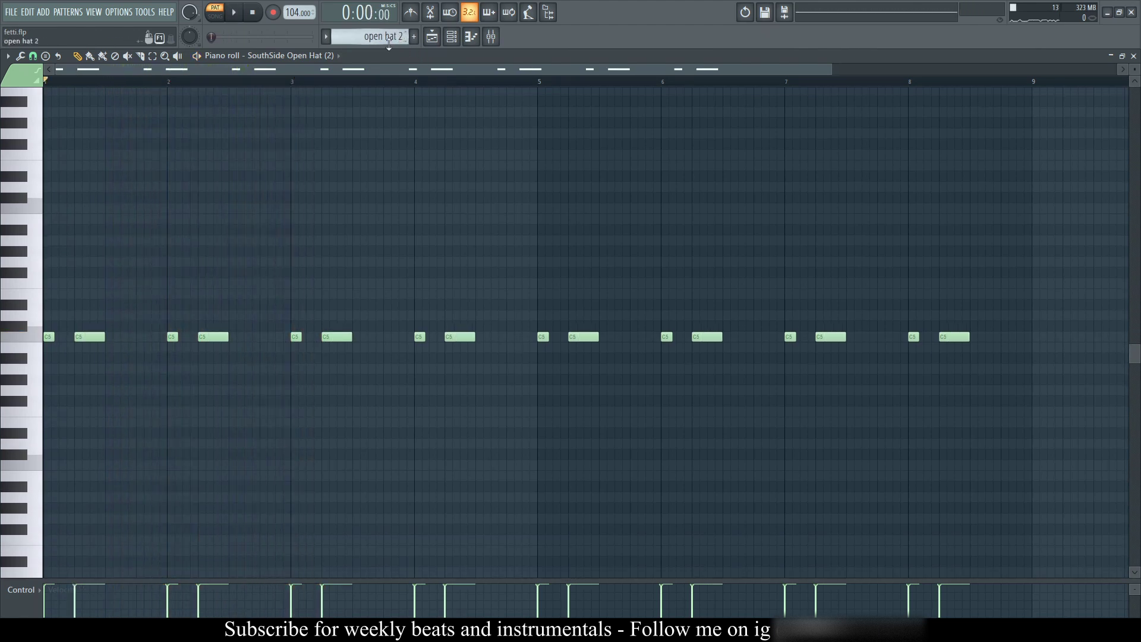
key(space)
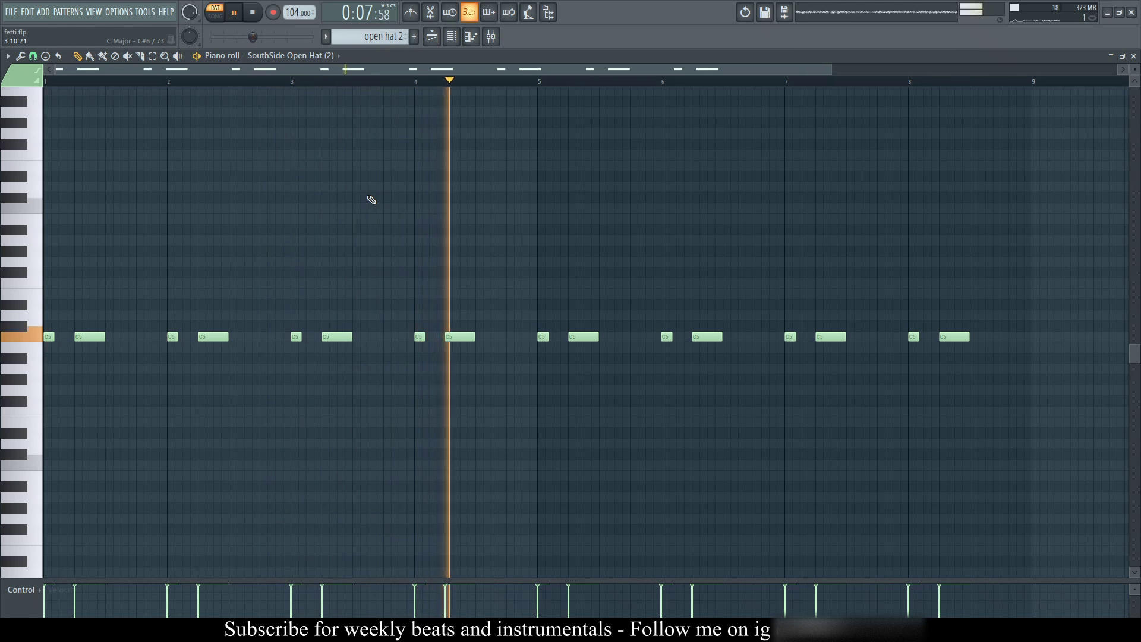
key(space)
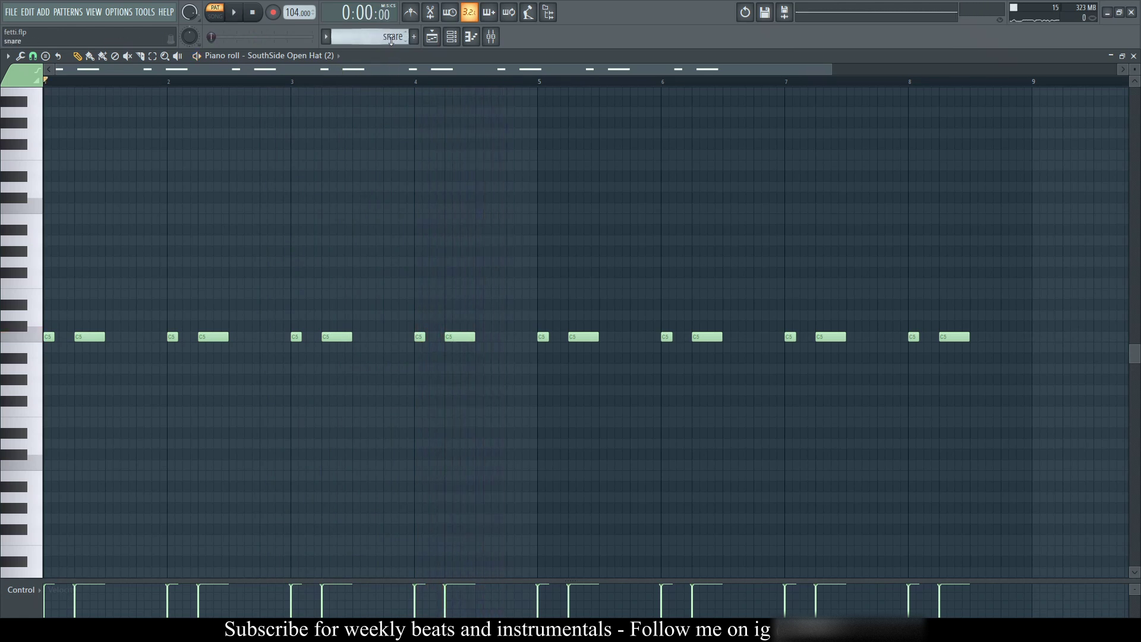
key(space)
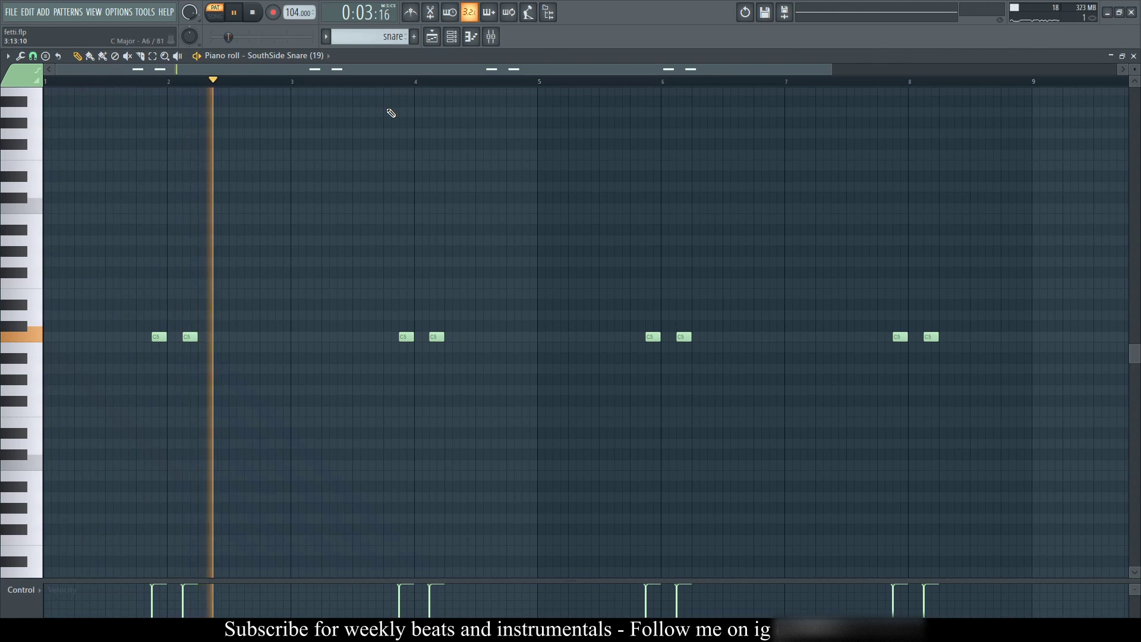
key(space)
Re-enable all the playlist tracks and mute only the Playboi Carti reference audio on Track 1
scroll(382, 41, down, 1)
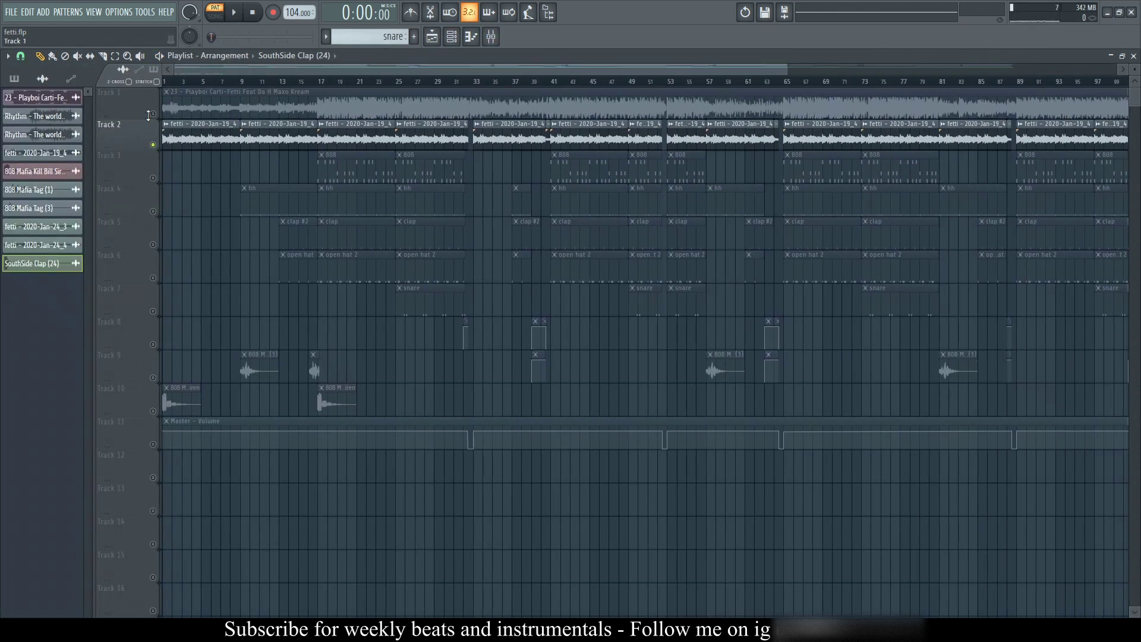
right_click(153, 114)
click(153, 114)
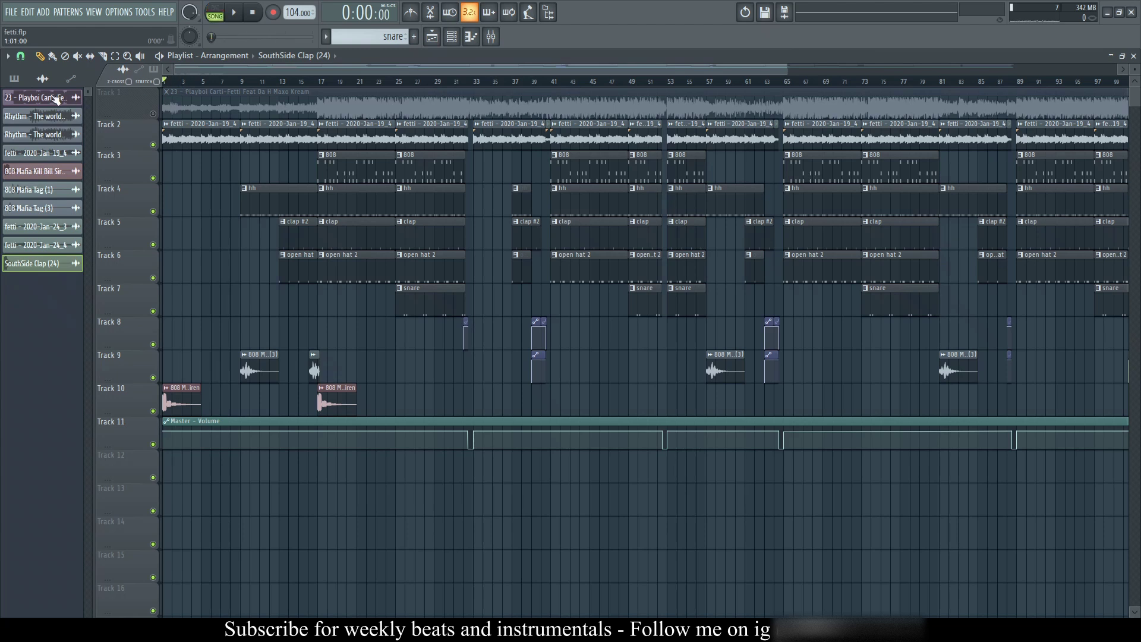
Play the arrangement from the start in song mode with the whole song fitted in the playlist view
key(space)
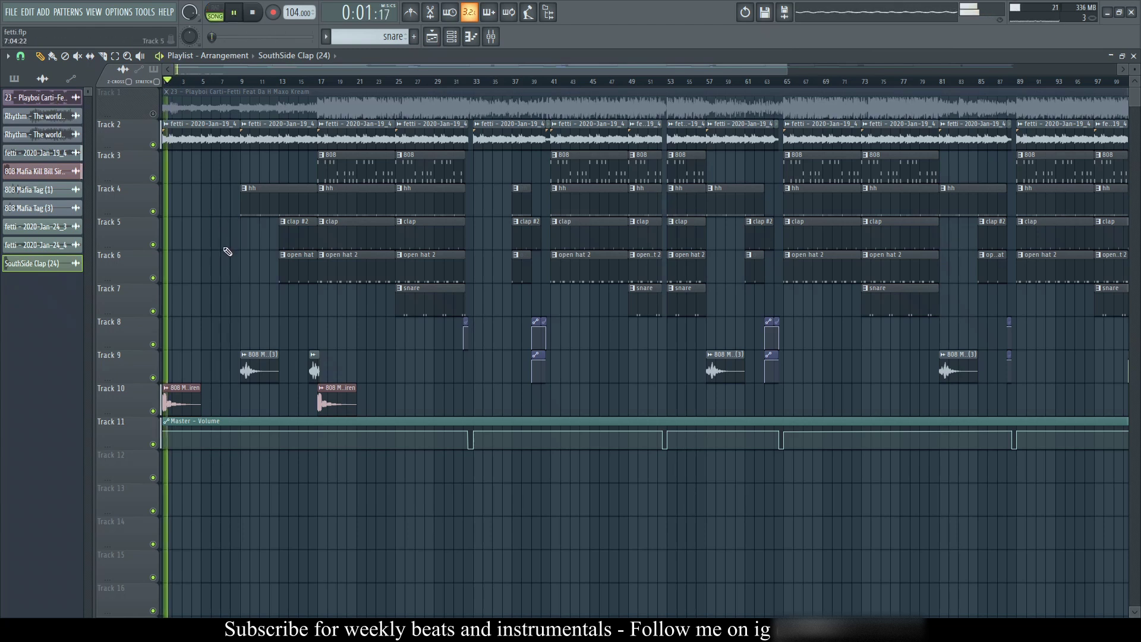
scroll(225, 255, down, 4)
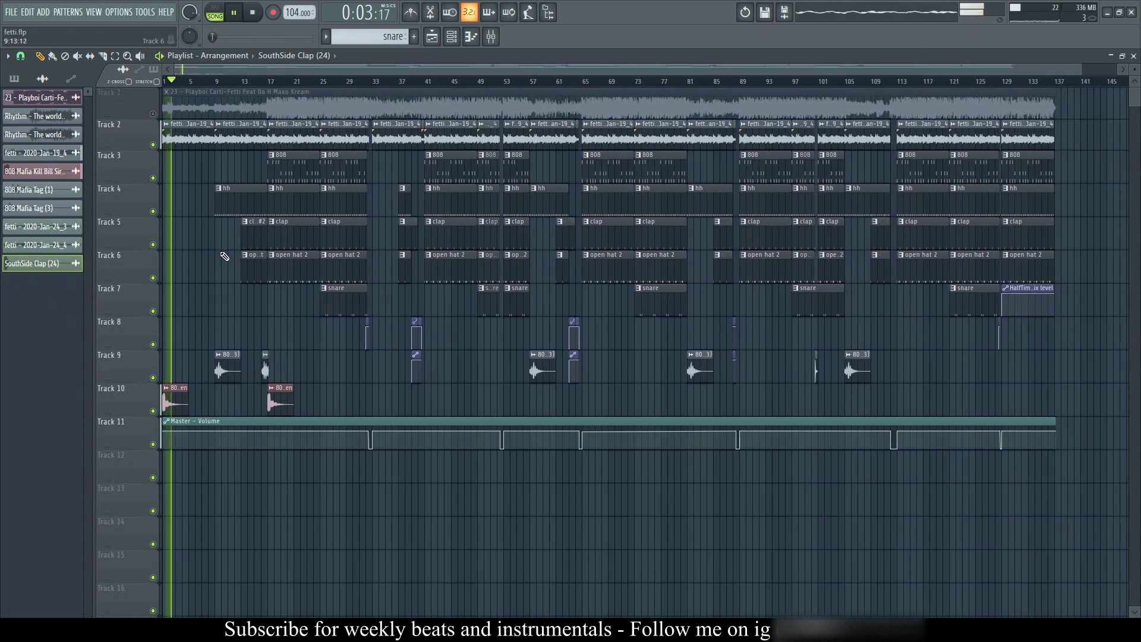
drag(1111, 70, 1041, 73)
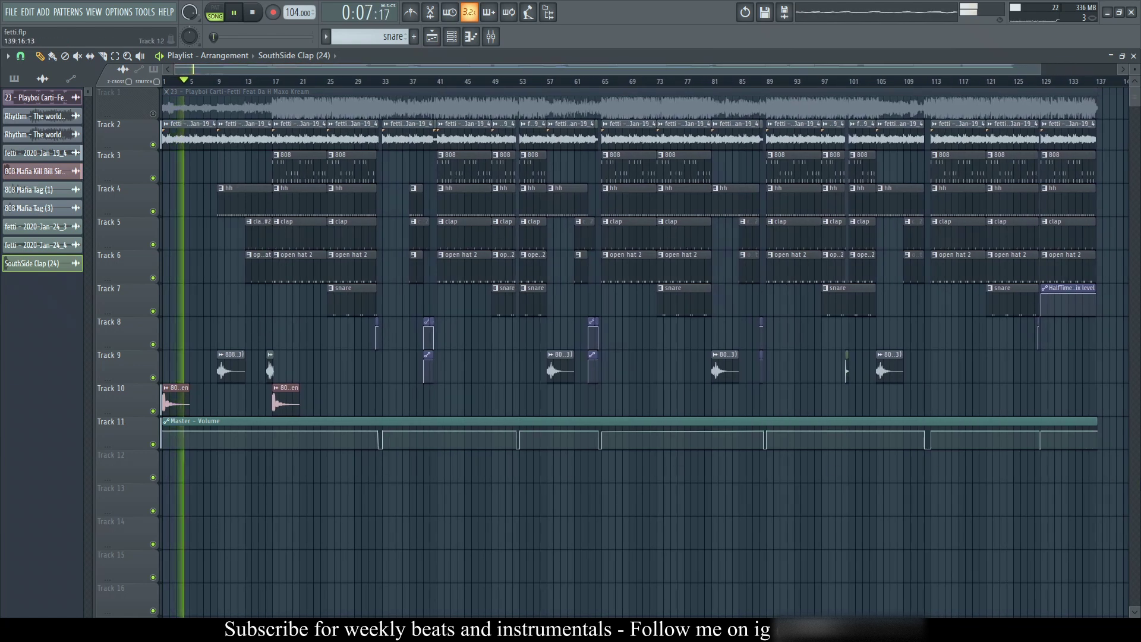